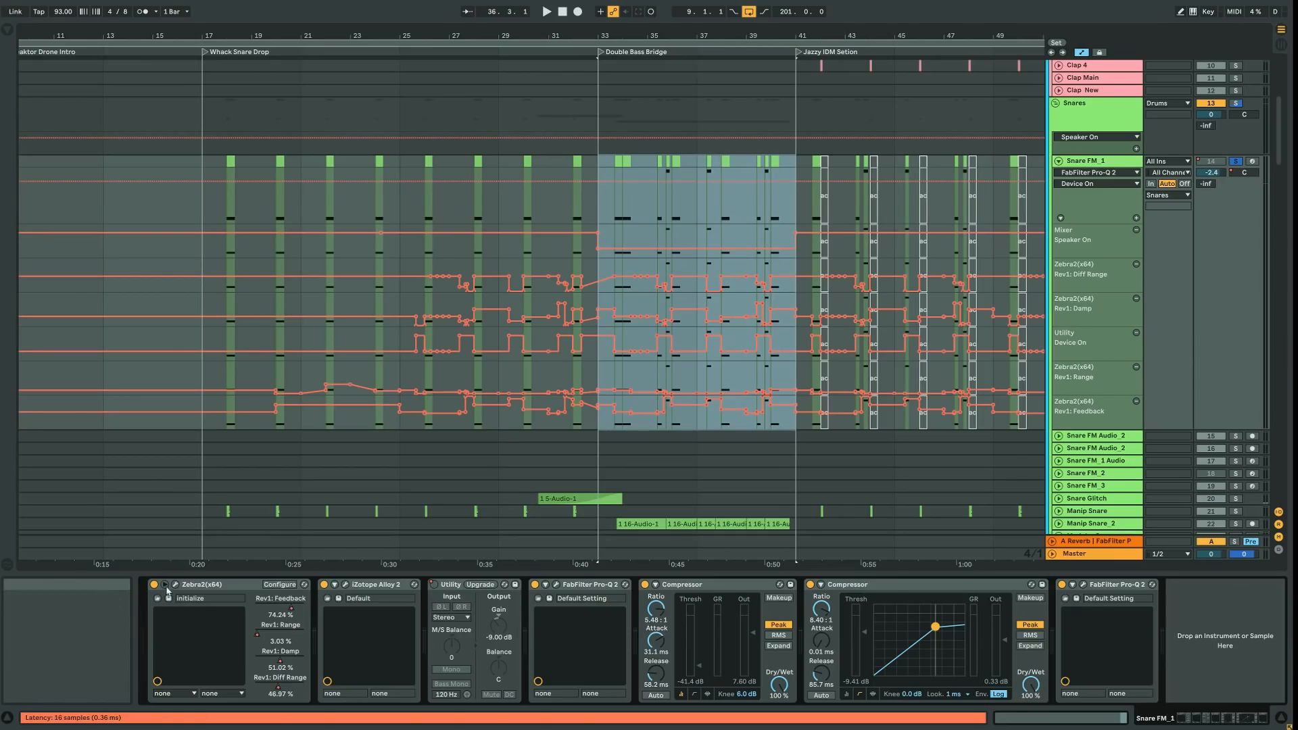
# Open the Zebra2 synth on the Snare FM_1 track, show its synthesis page and select the FMO1 module
pyautogui.click(175, 584)
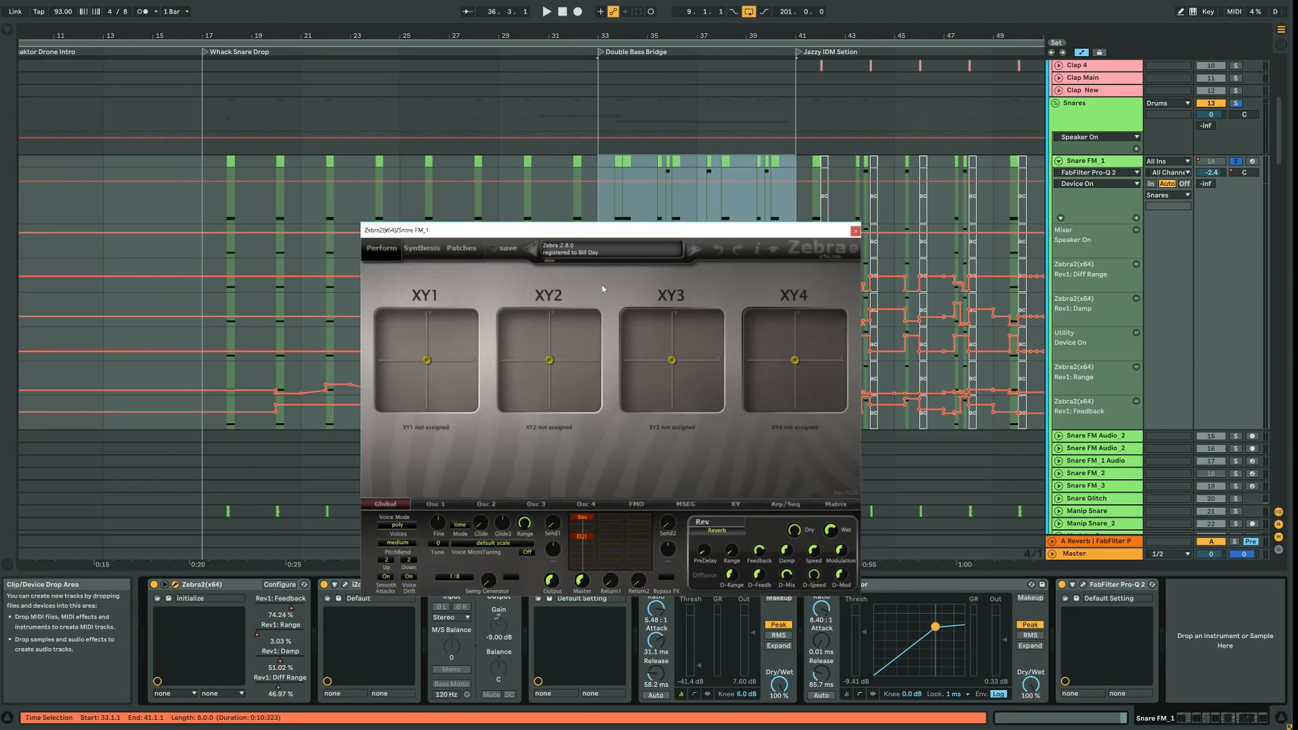
pyautogui.click(421, 247)
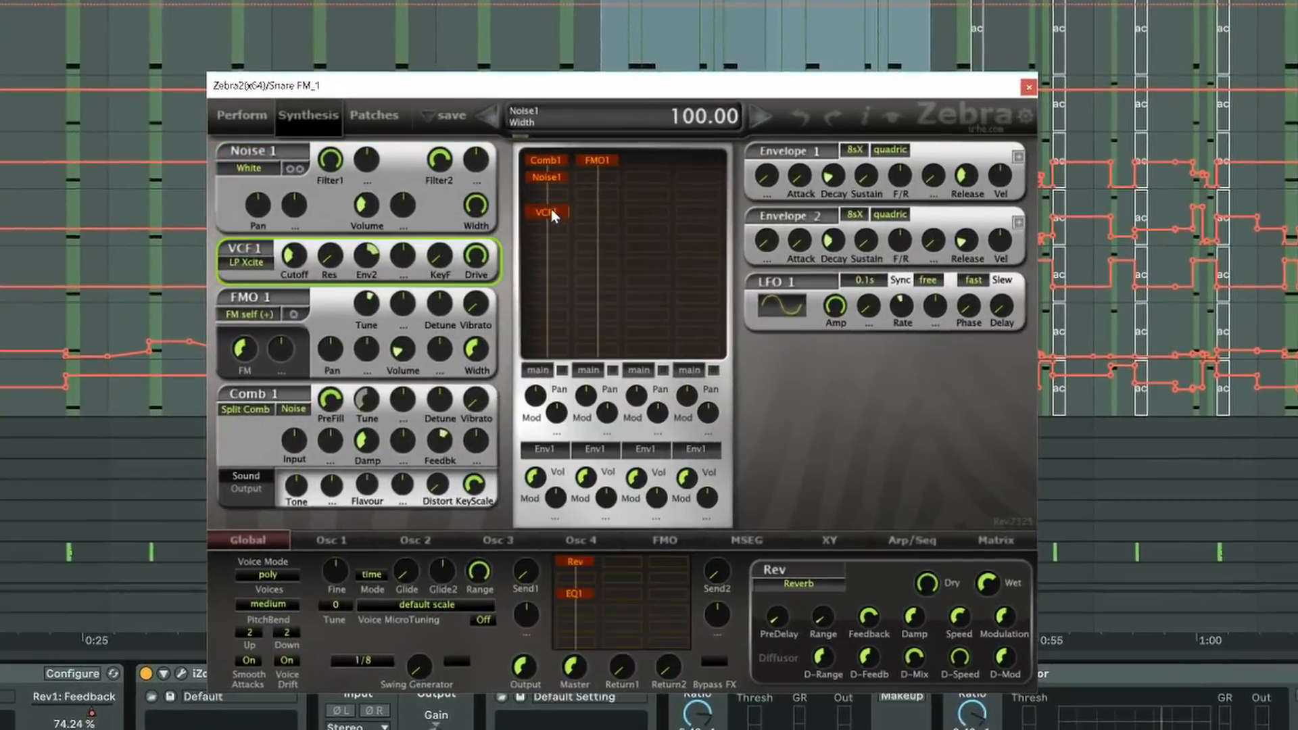
pyautogui.doubleClick(567, 306)
pyautogui.doubleClick(547, 192)
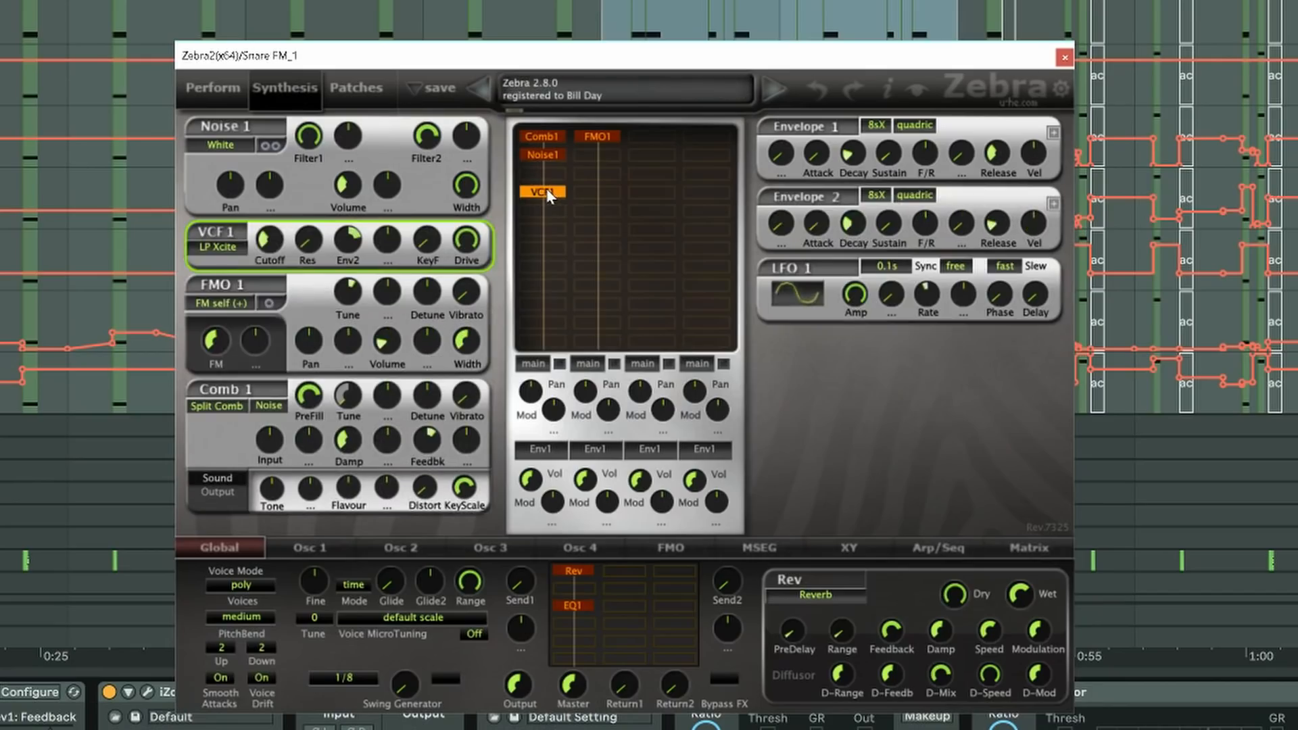
pyautogui.click(592, 135)
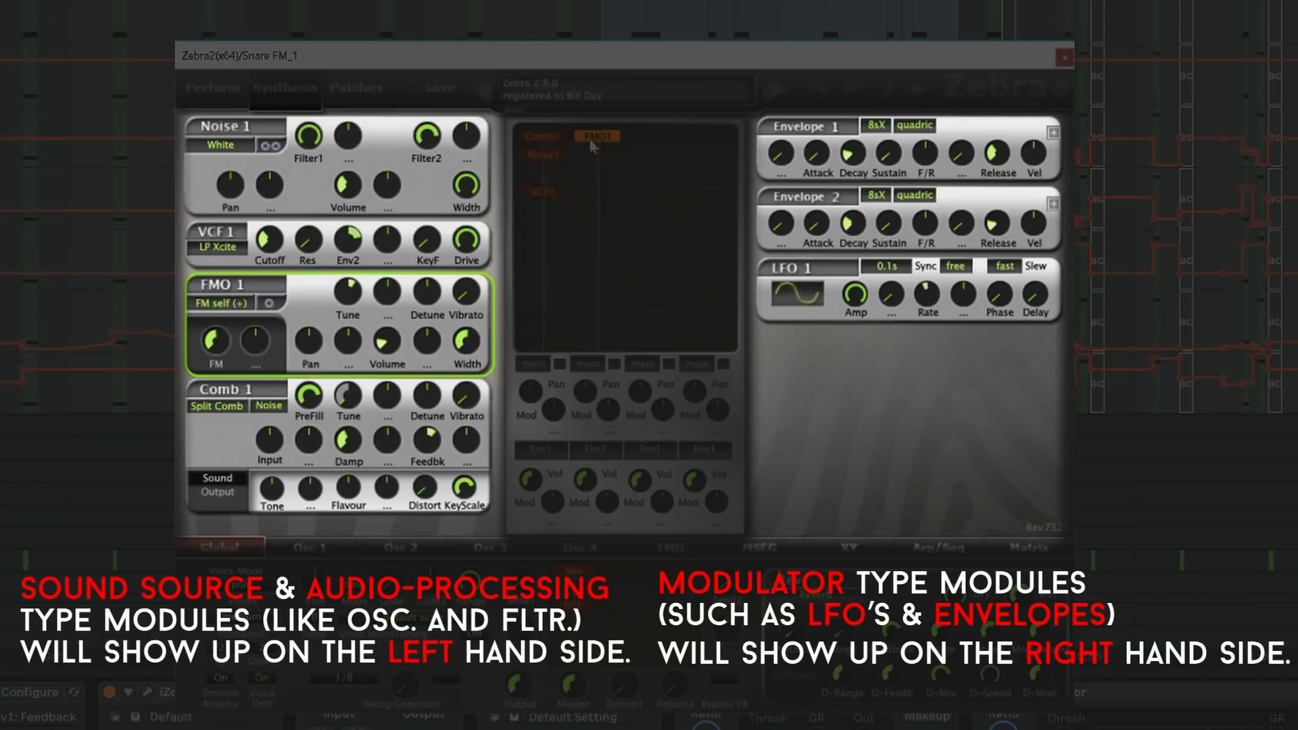
# Bypass the VCF1, Noise1 and FMO1 modules in Zebra2 so that only Comb1 stays active in the voice grid
pyautogui.doubleClick(542, 192)
pyautogui.doubleClick(550, 154)
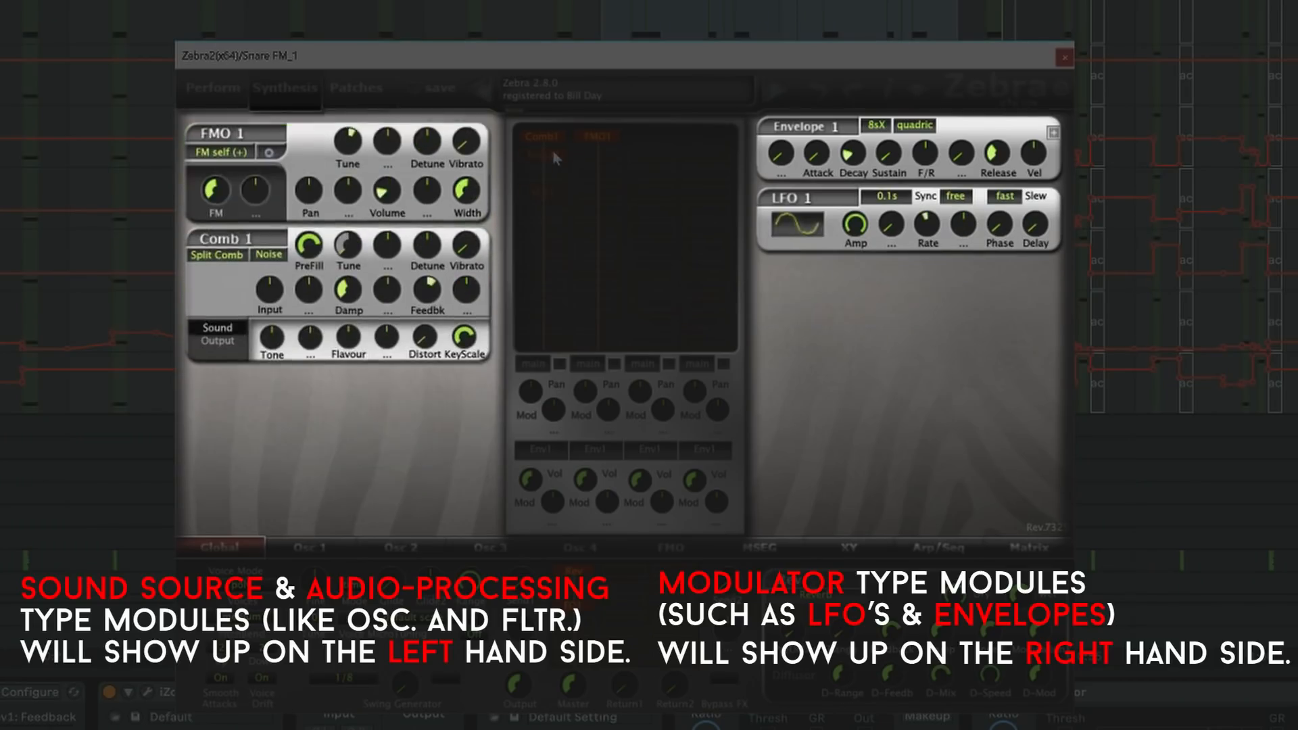
pyautogui.doubleClick(586, 135)
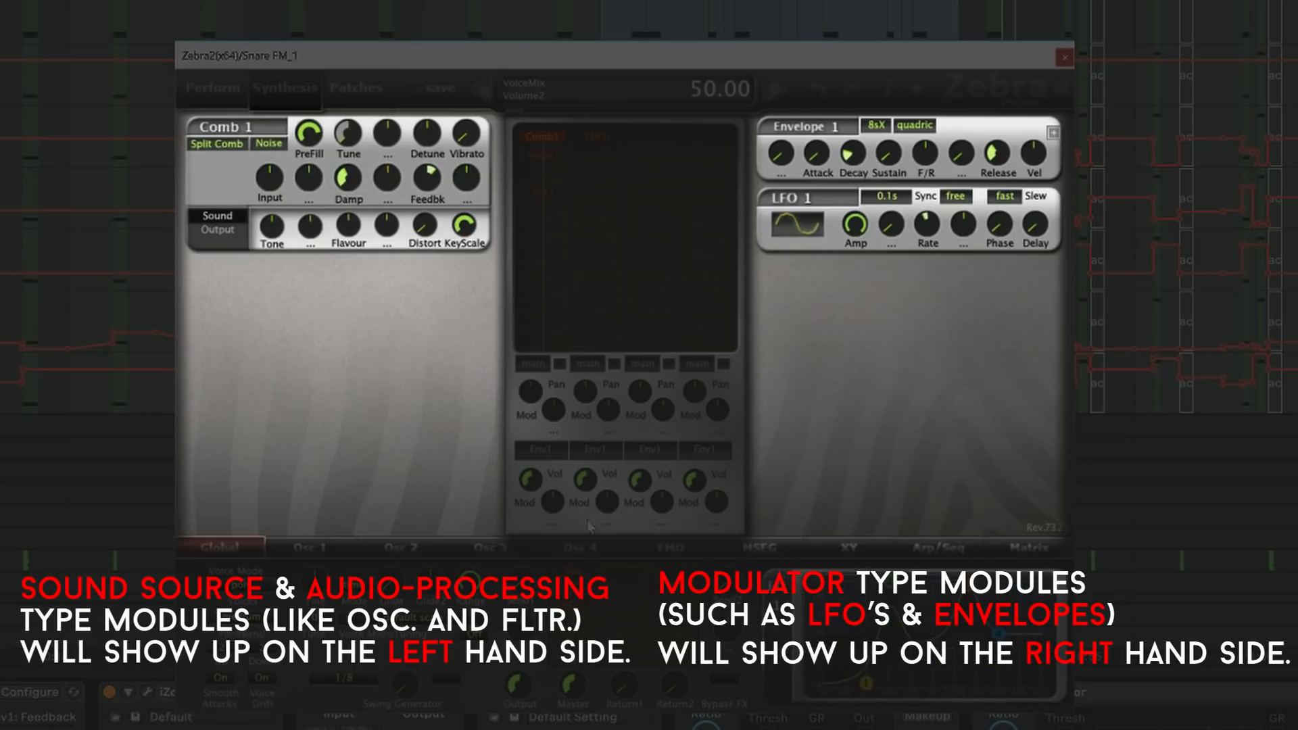
# Play the Snare FM_1 clips in the Double Bass Bridge to hear the Comb1 module on its own
pyautogui.click(645, 20)
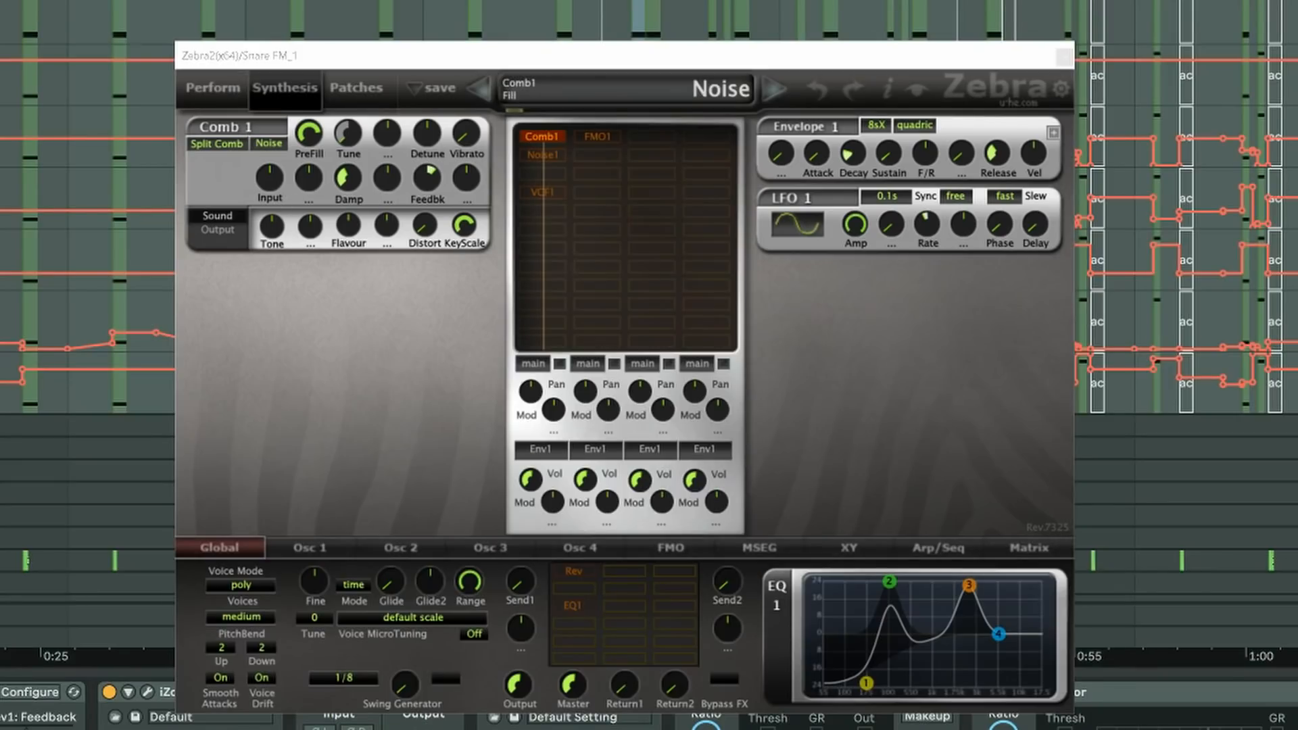
pyautogui.click(298, 18)
pyautogui.click(386, 17)
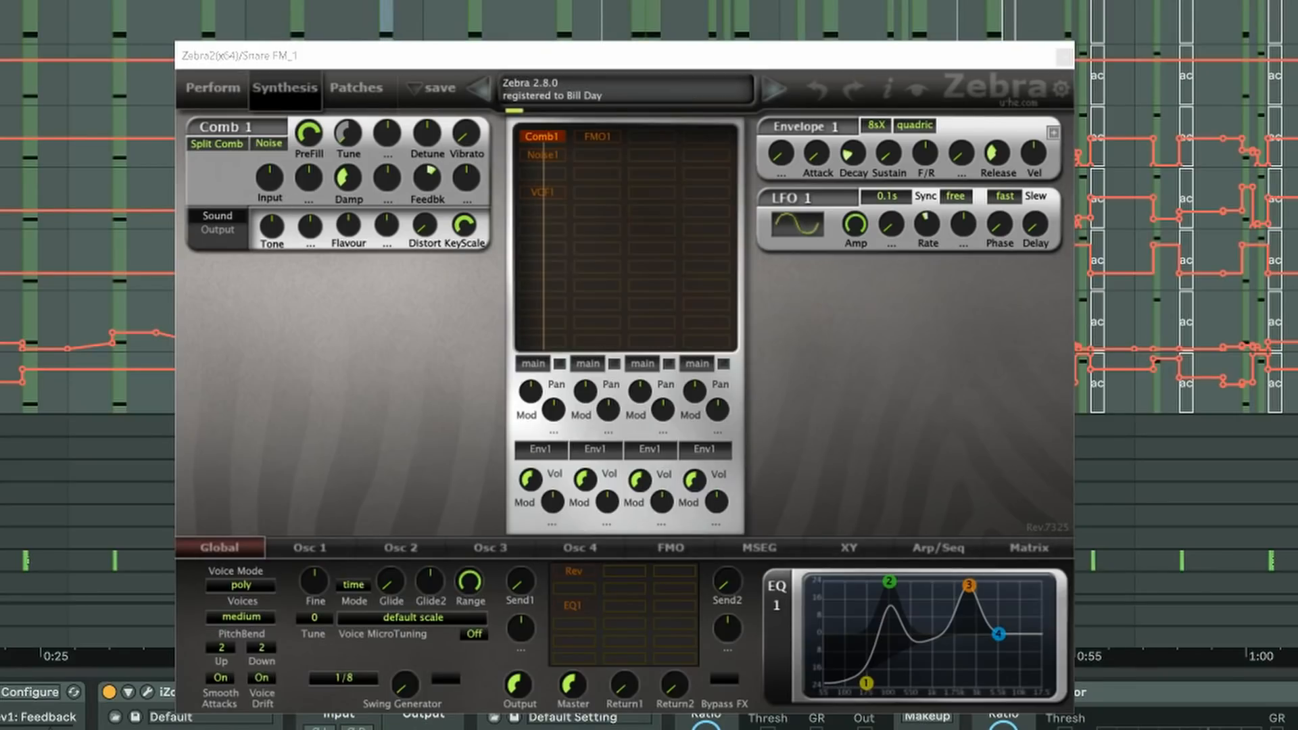
pyautogui.moveTo(633, 17); pyautogui.dragTo(926, 17)
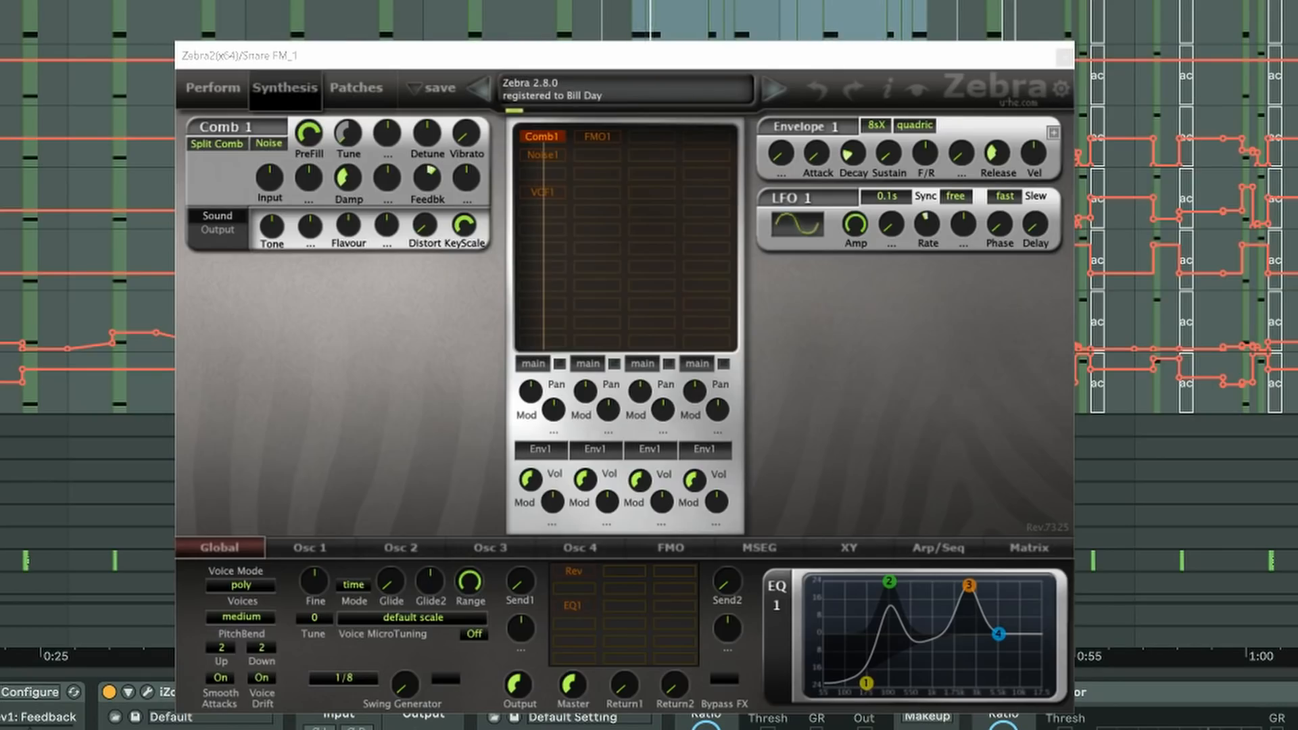
pyautogui.click(712, 17)
pyautogui.press('space')
pyautogui.press('space')
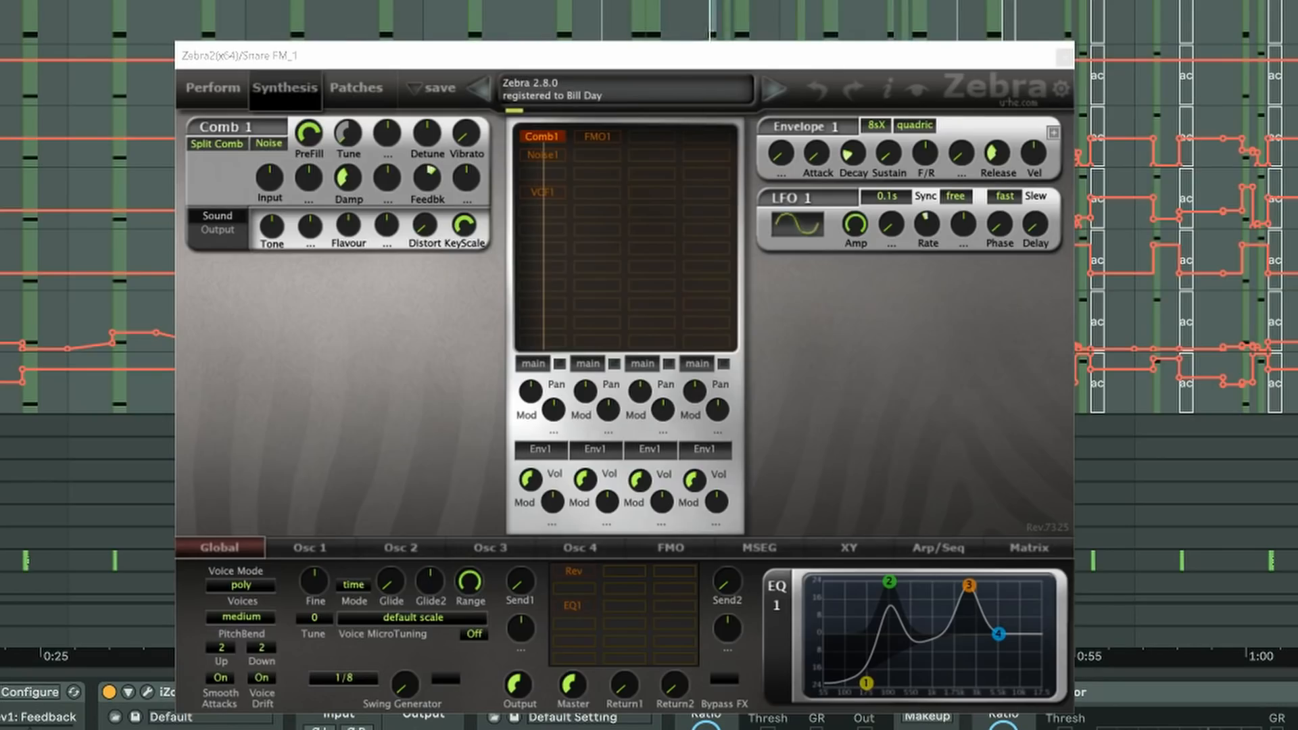
# Re-enable the Noise1, FMO1 and VCF1 modules, auditioning the snare clips as the layers are added back
pyautogui.click(554, 156)
pyautogui.click(553, 157)
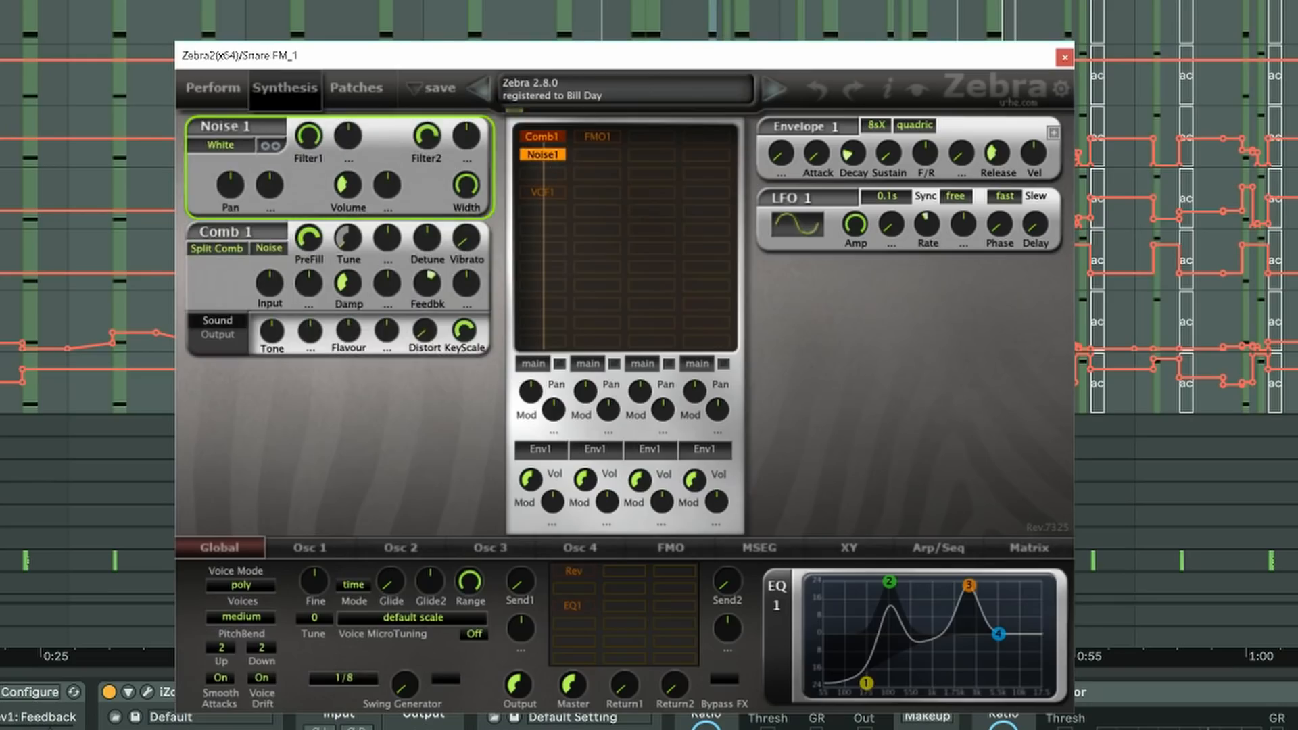
pyautogui.click(638, 18)
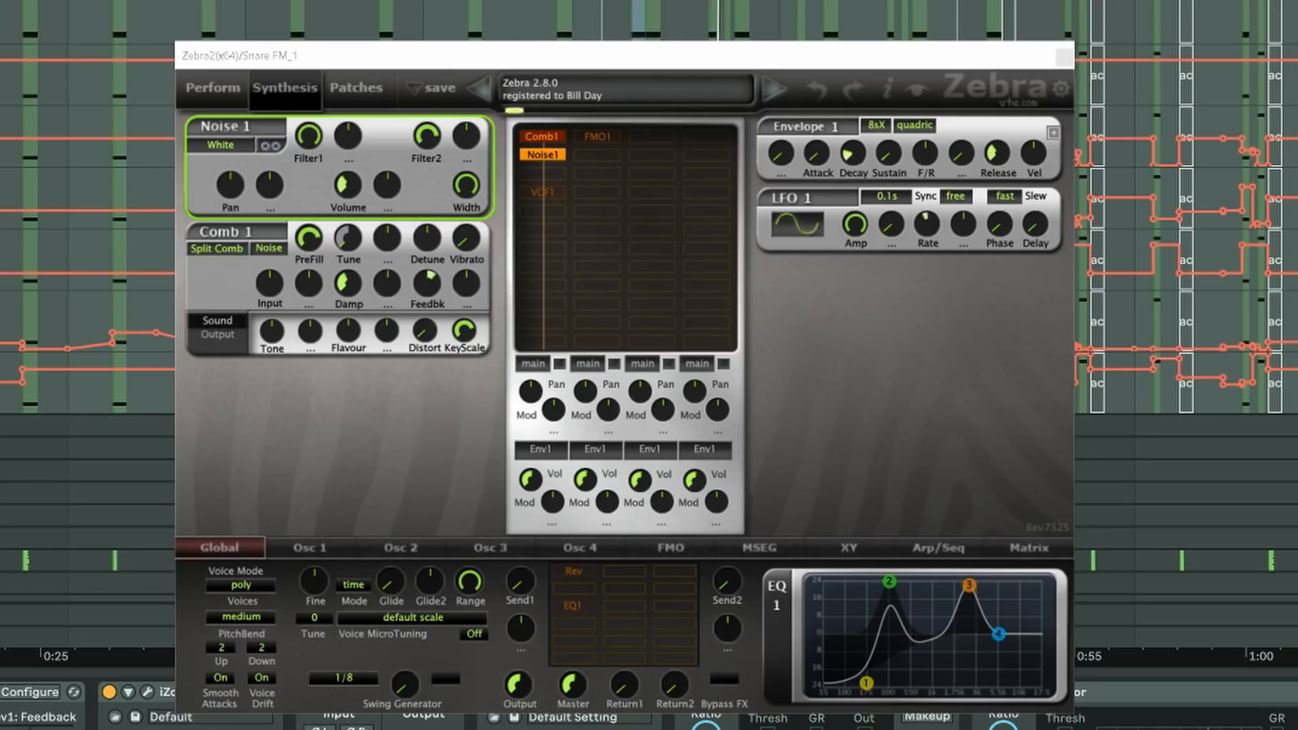
pyautogui.click(607, 132)
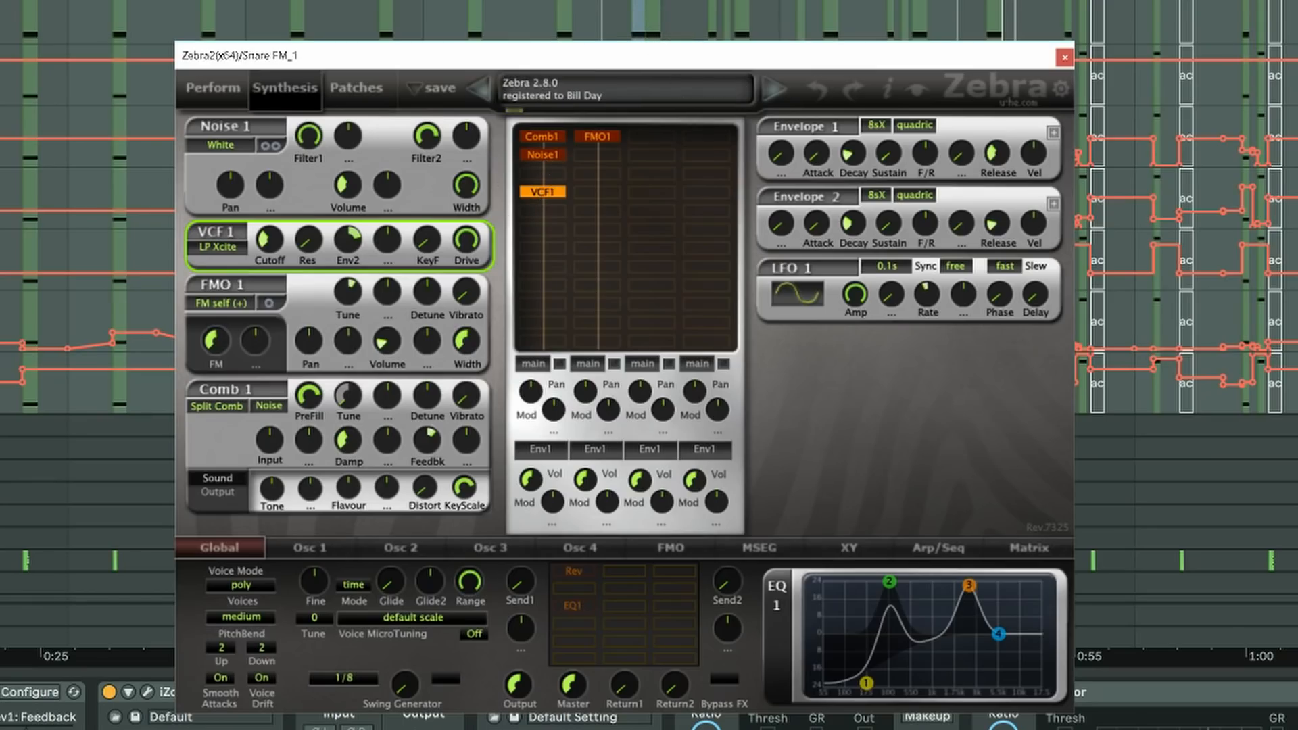
pyautogui.click(712, 22)
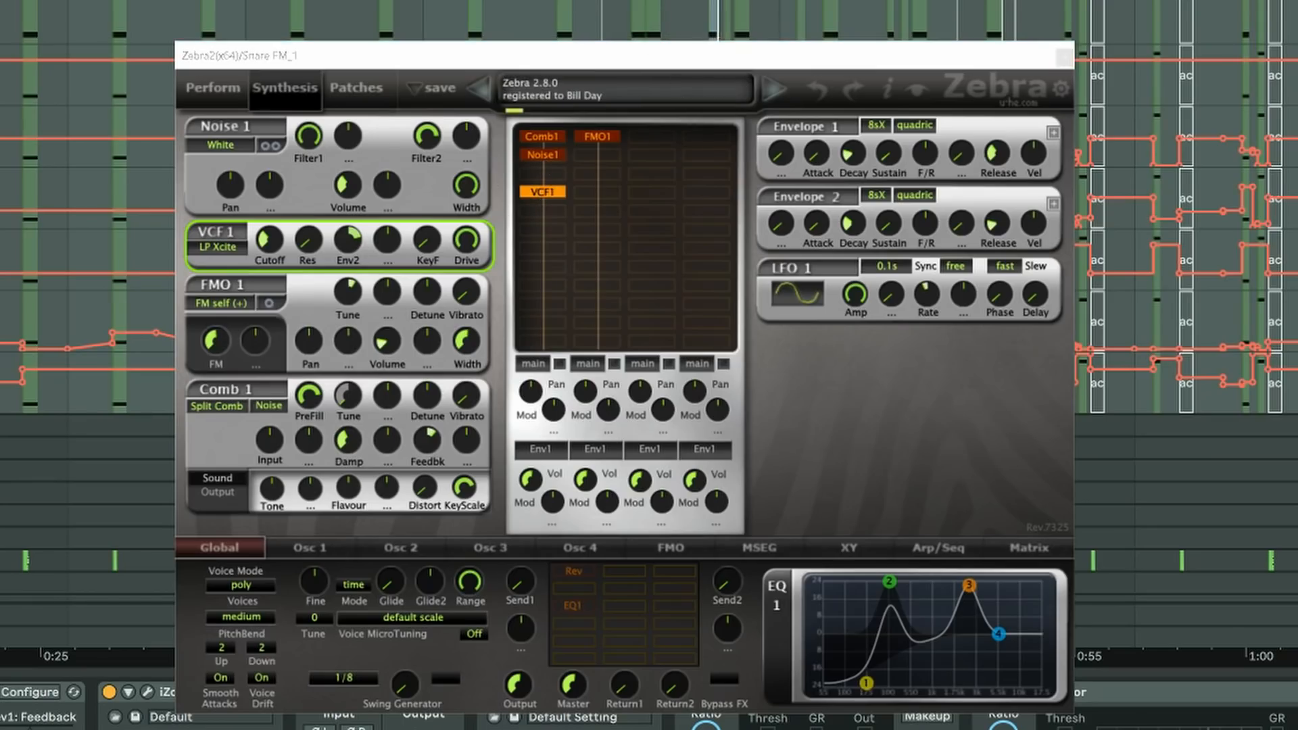
# Re-enable the Rev and EQ1 effect modules in Zebra2, playing the Double Bass Bridge snares to hear the automated reverb
pyautogui.click(573, 575)
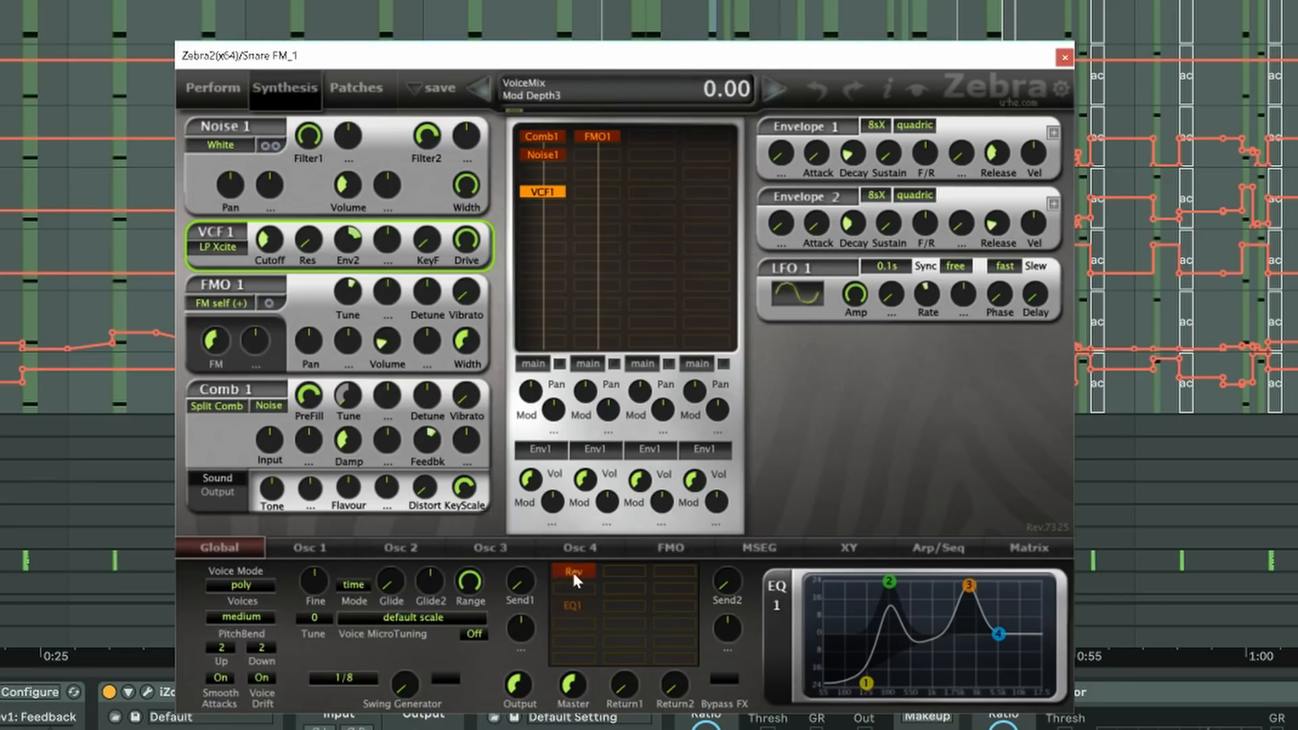
pyautogui.click(581, 568)
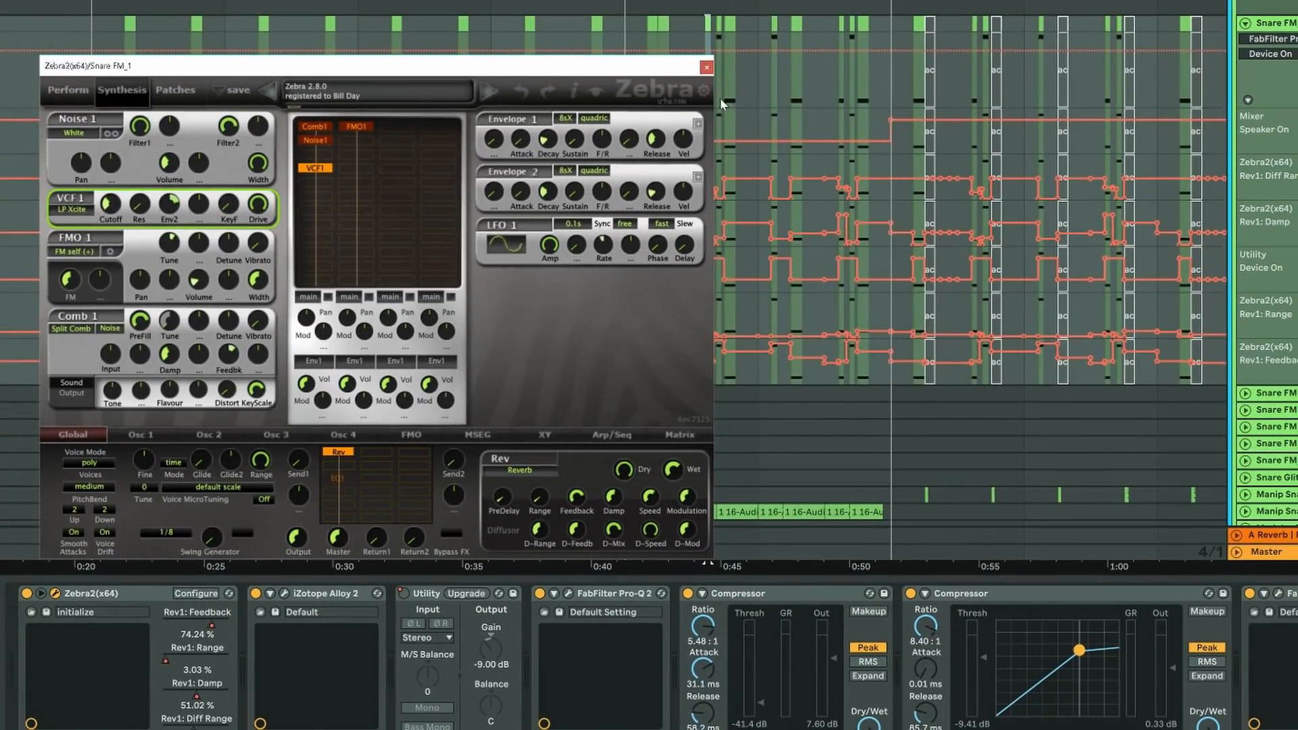
pyautogui.moveTo(650, 62); pyautogui.dragTo(702, 132)
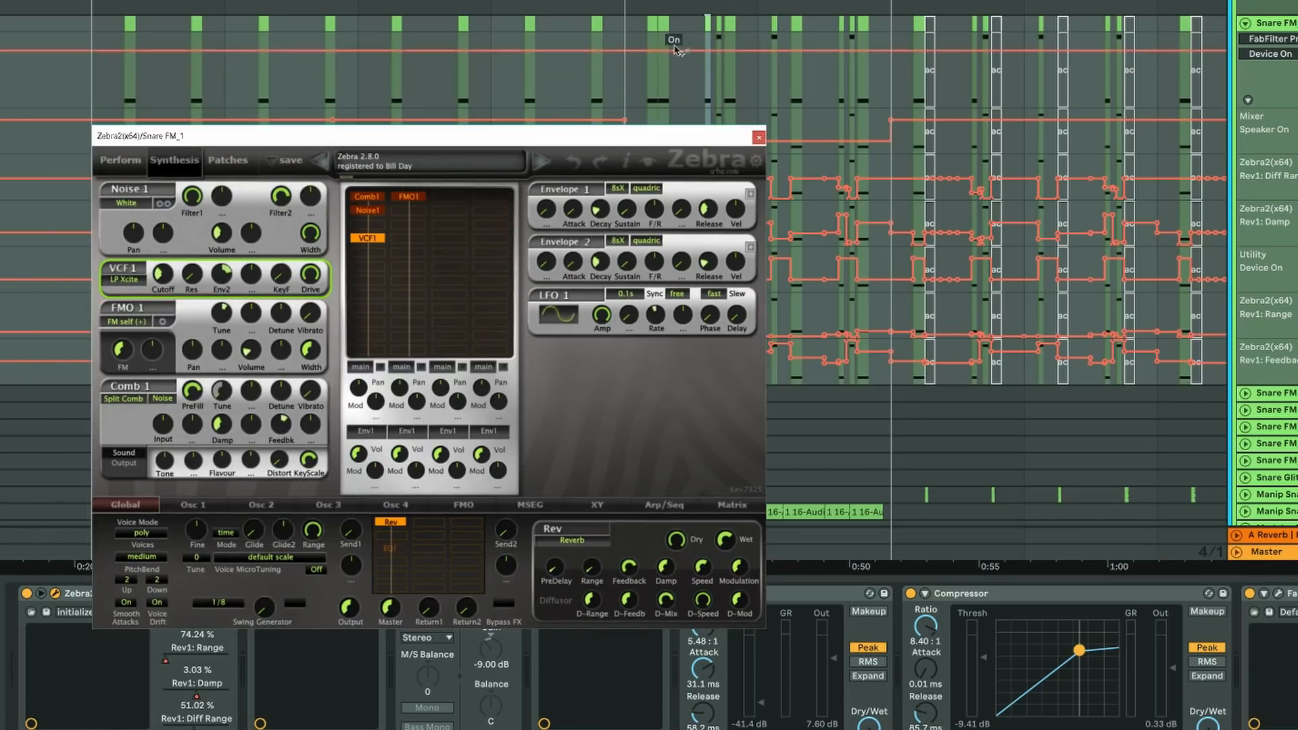
pyautogui.click(648, 25)
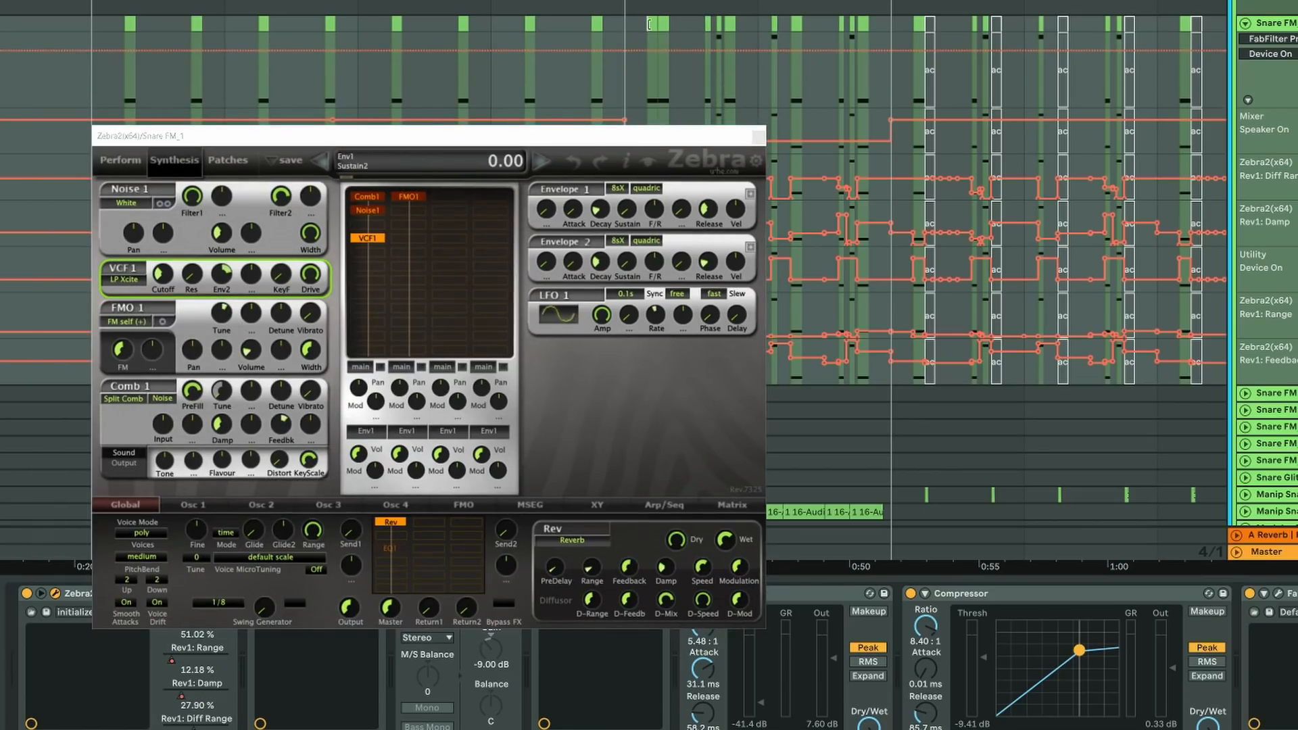
pyautogui.press('space')
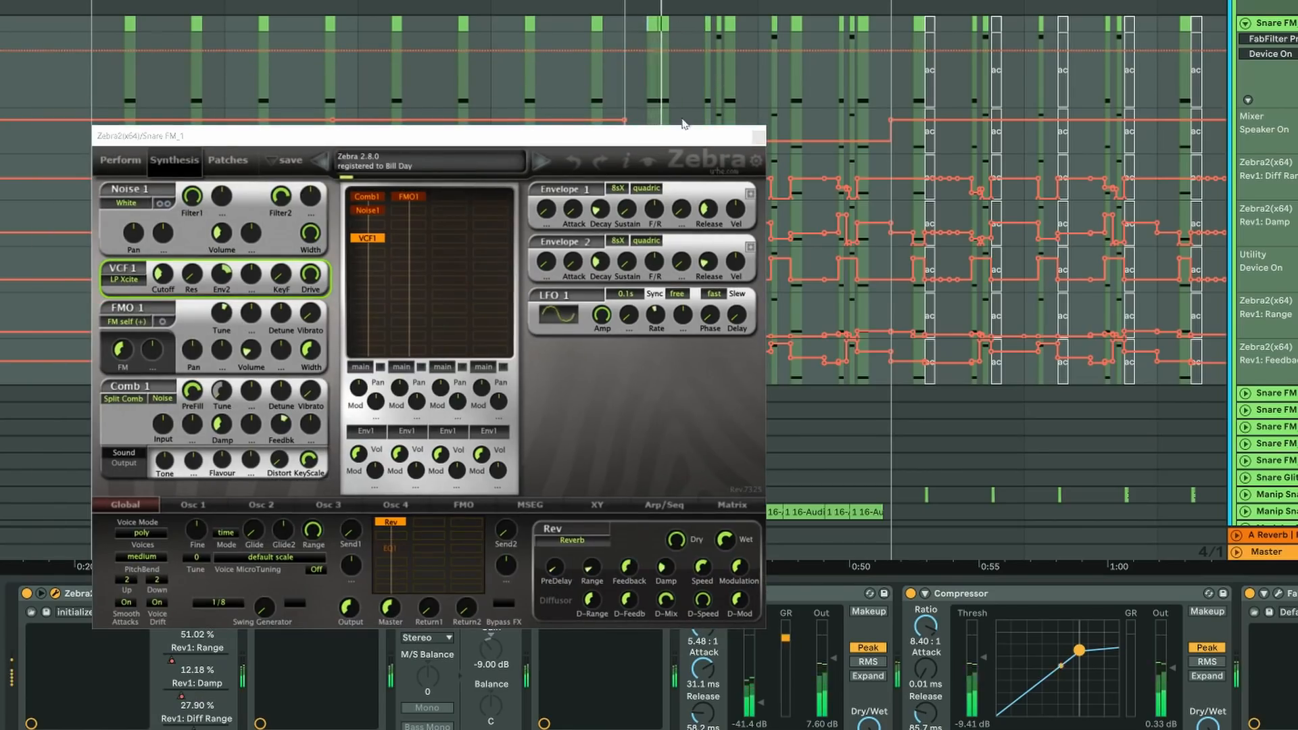
pyautogui.moveTo(691, 141); pyautogui.dragTo(457, 83)
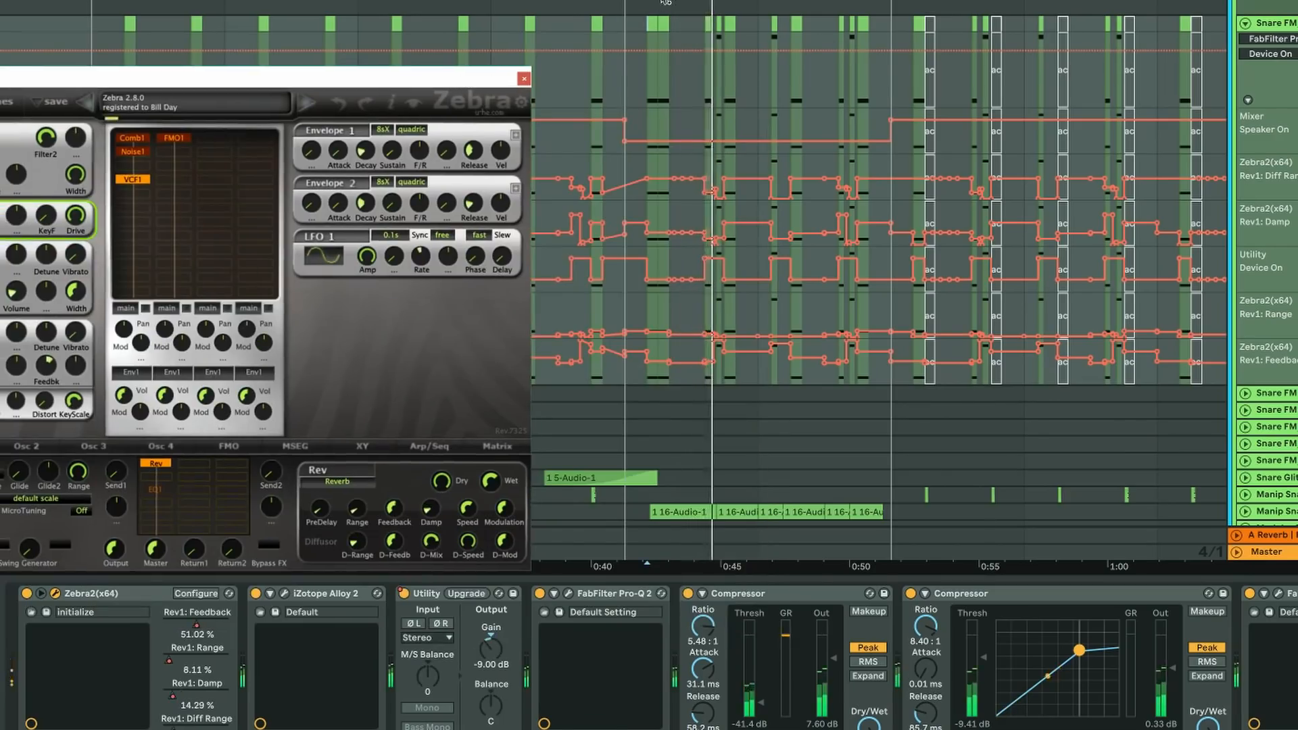
pyautogui.click(159, 493)
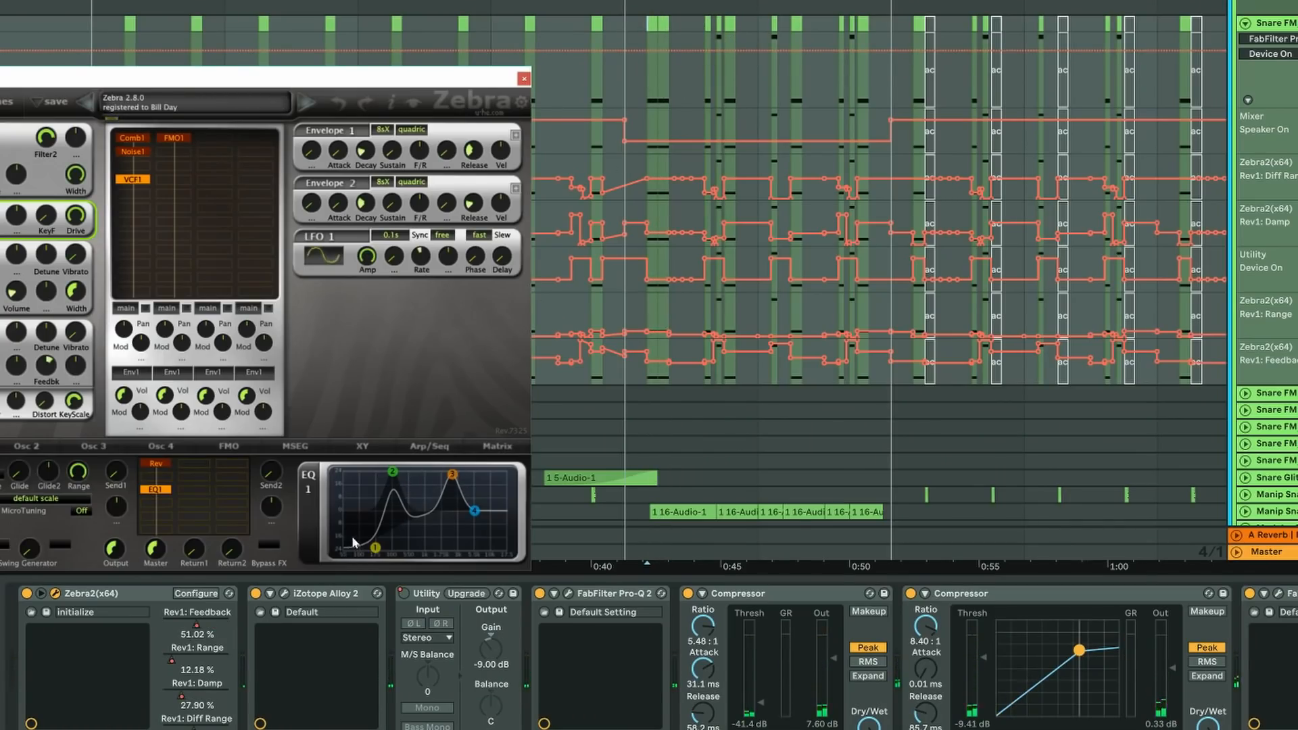
pyautogui.click(456, 478)
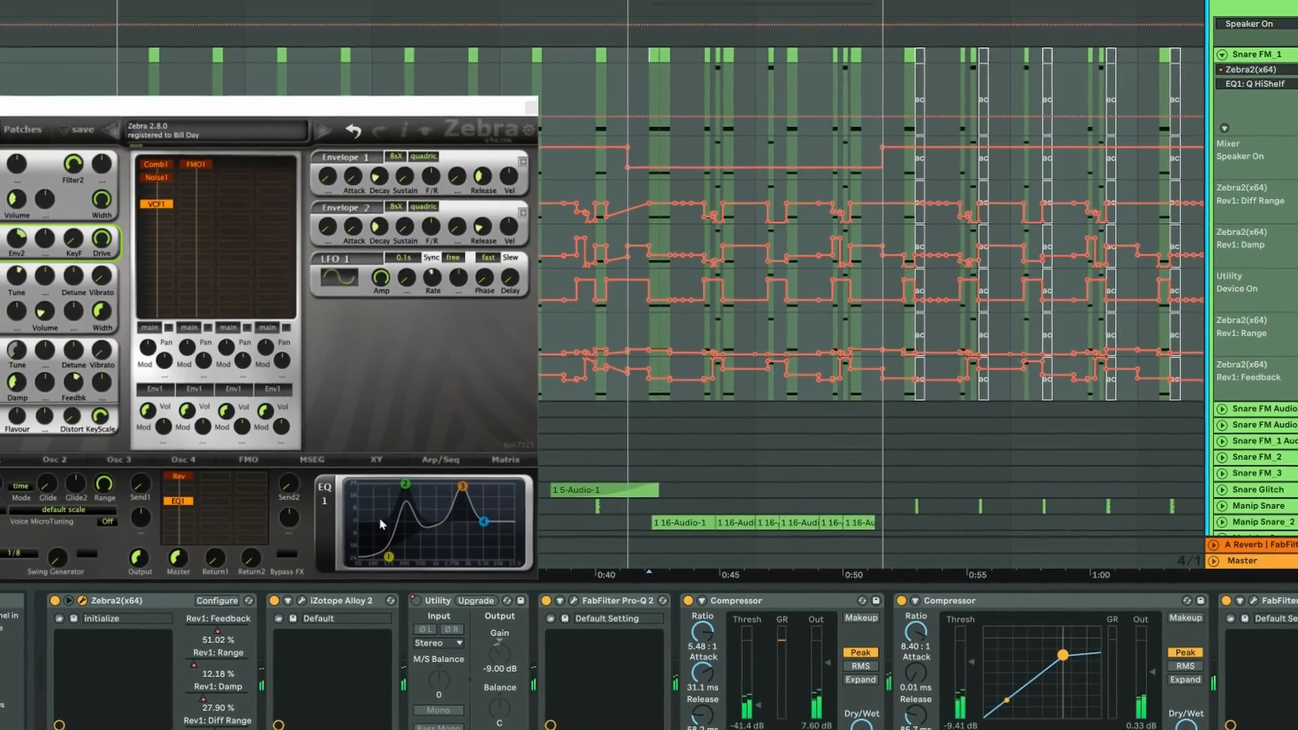
# Open iZotope Alloy 2 on the snare track, view its Equalizer and Dynamics 1 modules, and play the snare through it
pyautogui.click(286, 595)
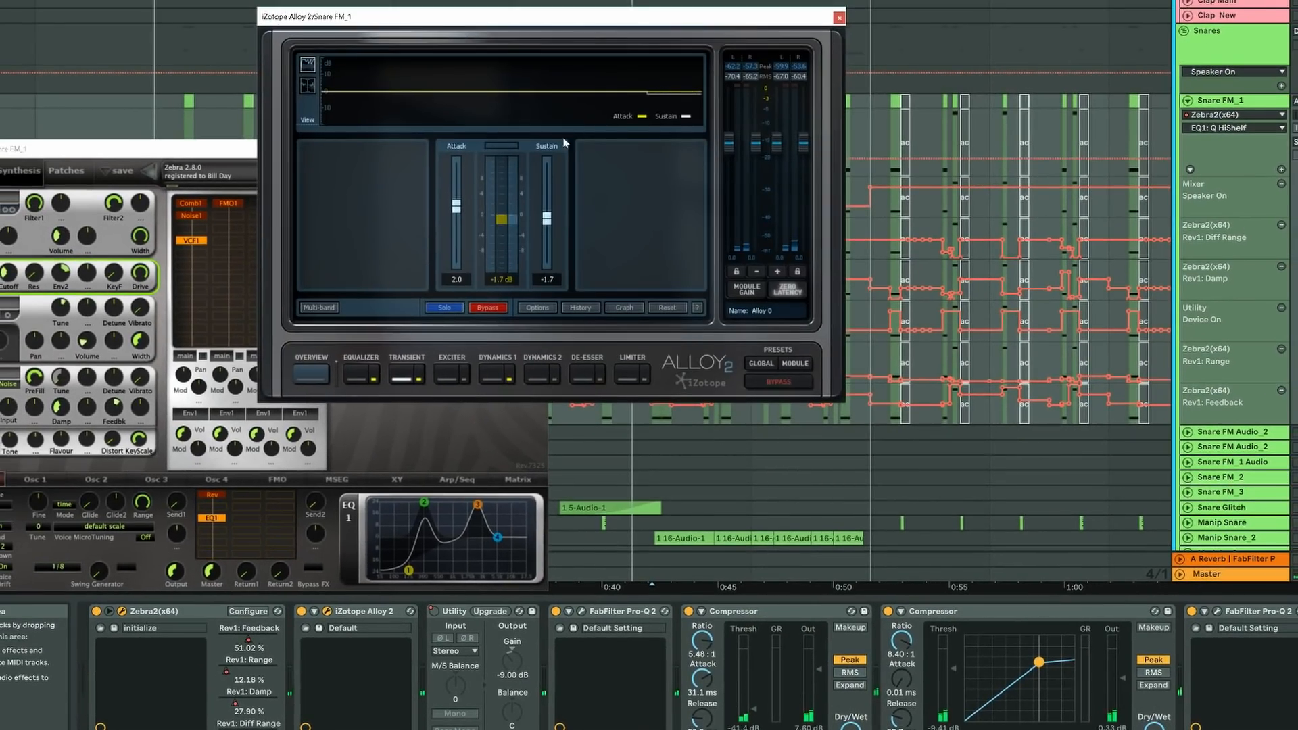
pyautogui.click(361, 372)
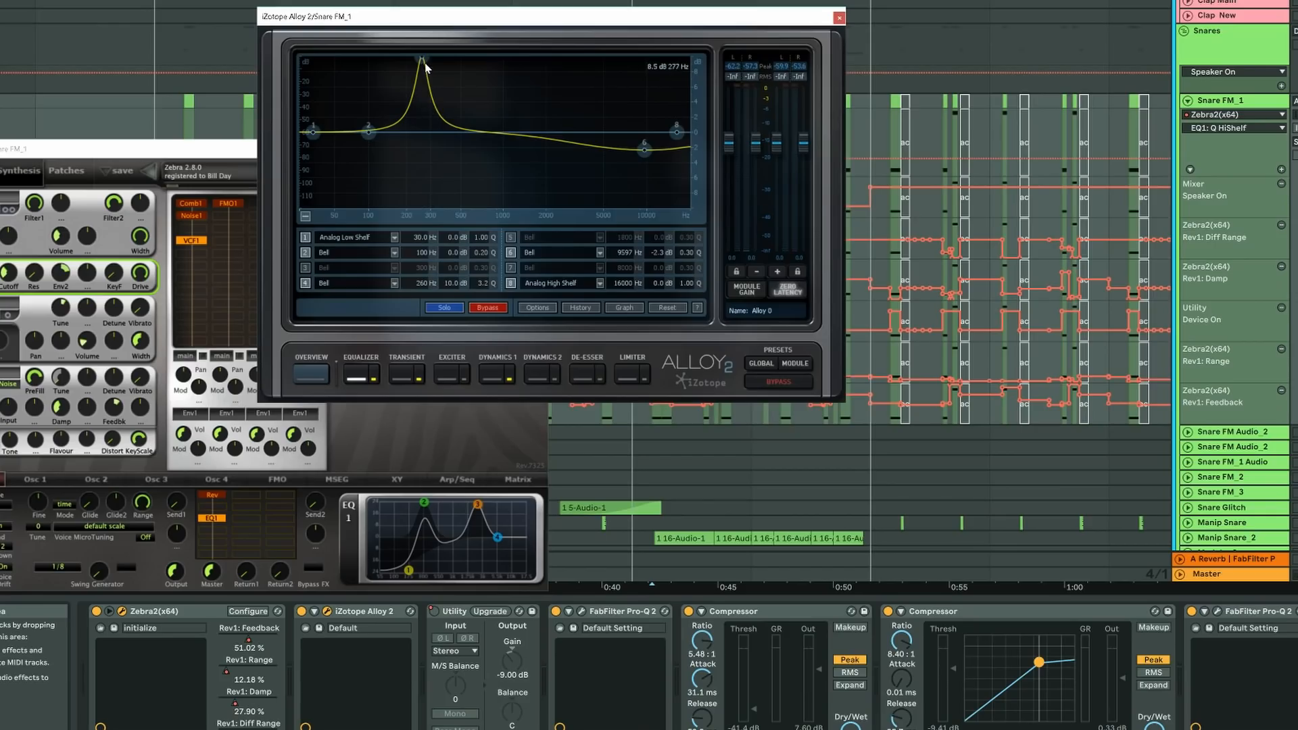
pyautogui.click(489, 371)
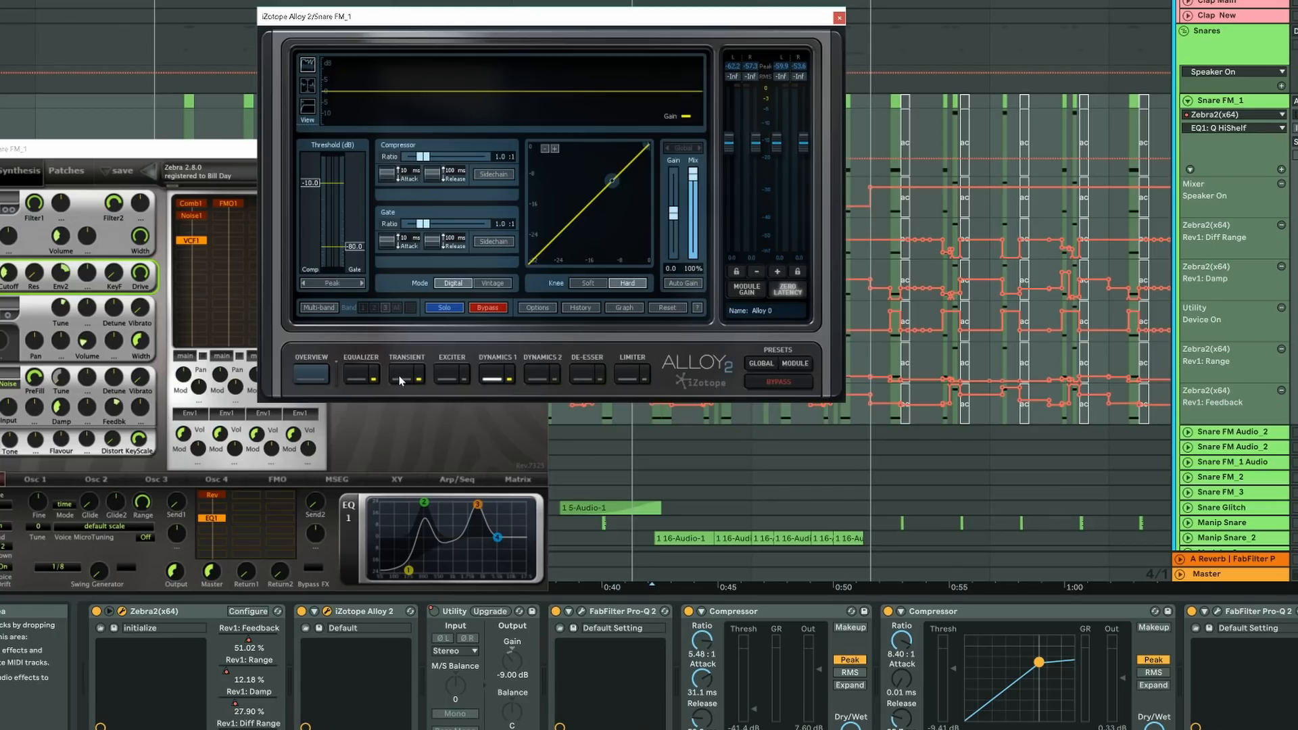
pyautogui.press('space')
pyautogui.press('space')
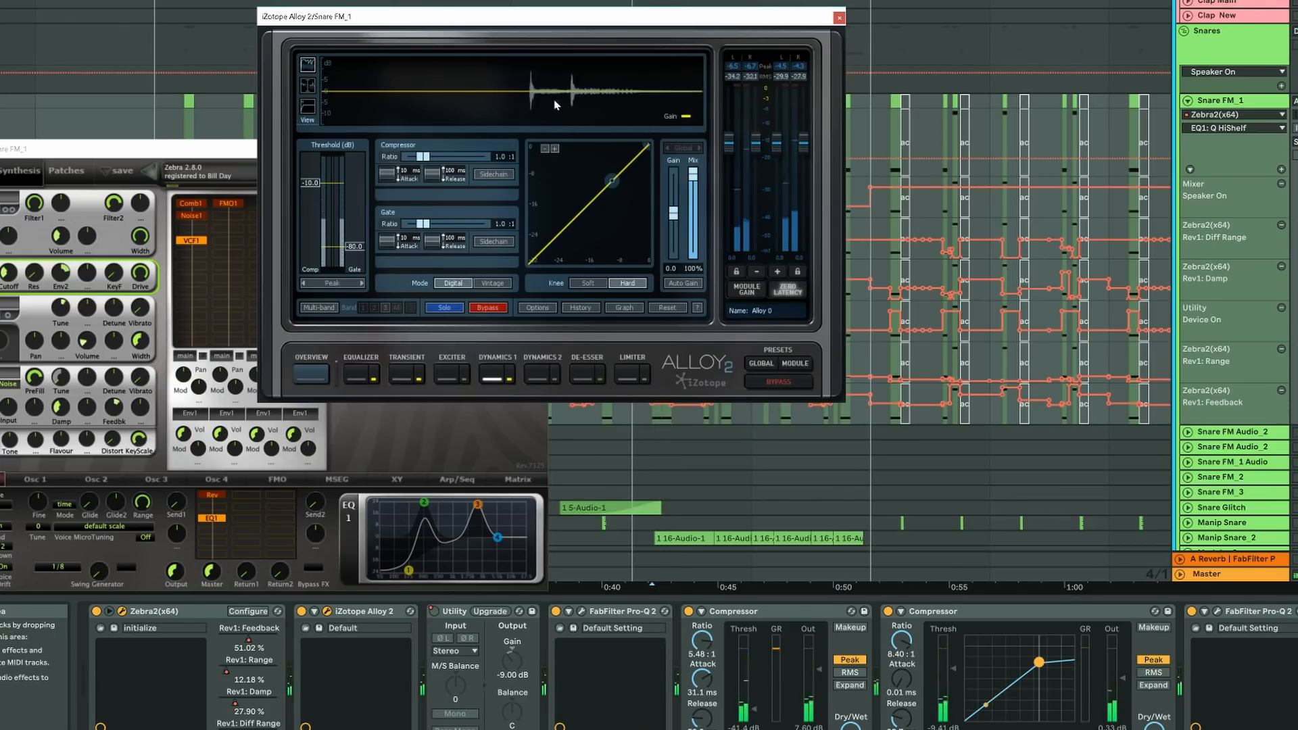
# Review Alloy 2's Transient attack and sustain settings, and close the Alloy 2 and Zebra2 windows
pyautogui.click(407, 372)
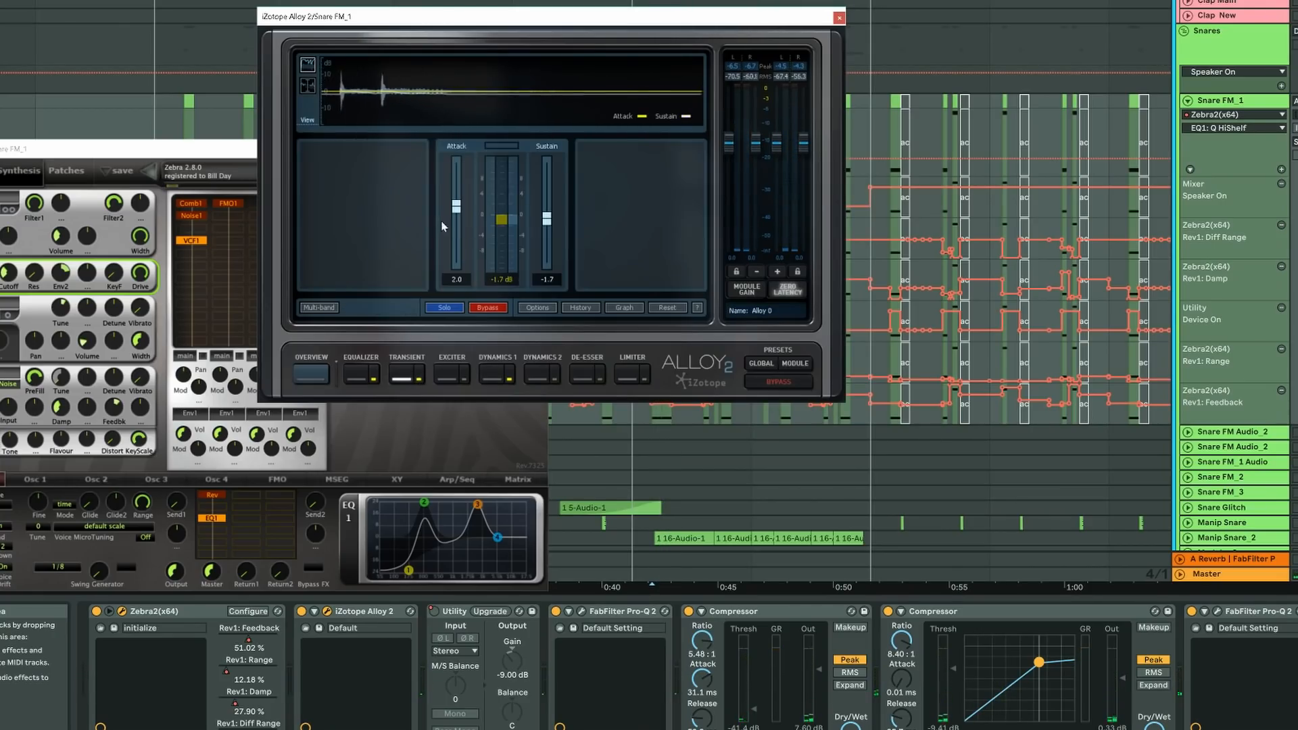
pyautogui.click(581, 612)
pyautogui.click(706, 33)
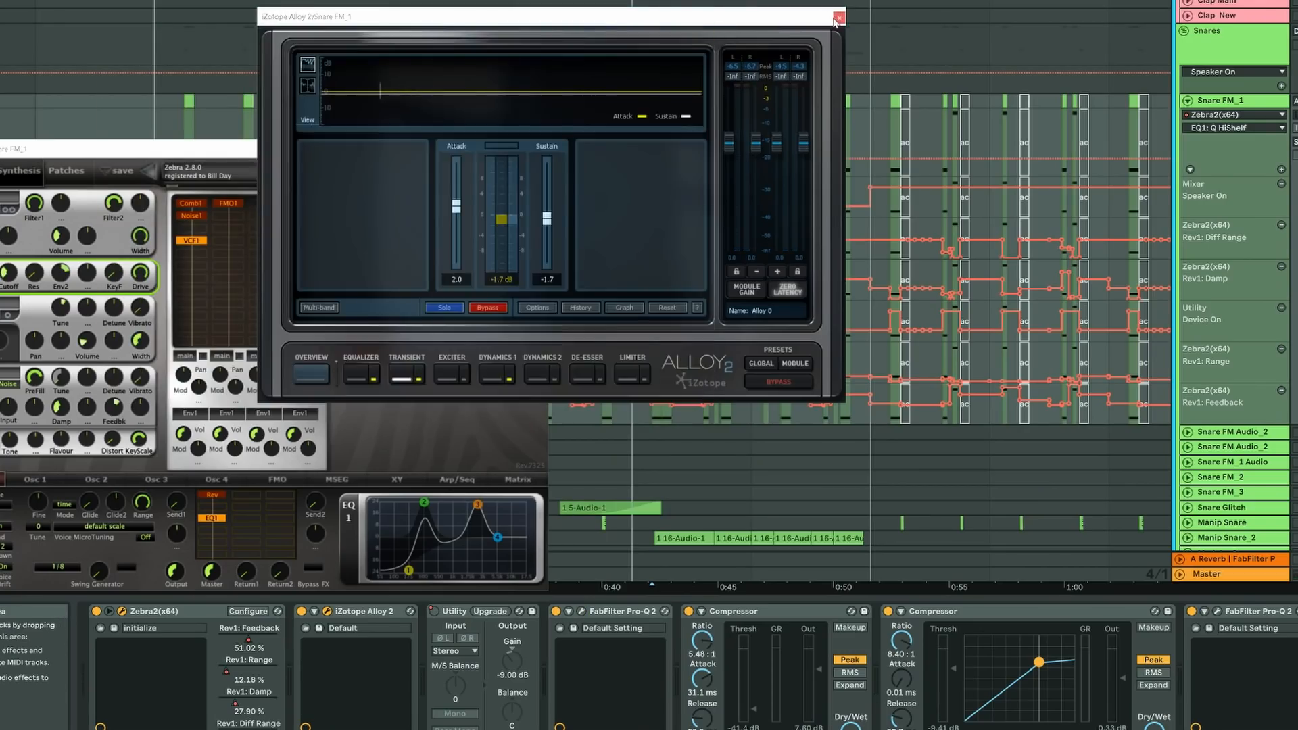
pyautogui.click(839, 16)
pyautogui.click(546, 148)
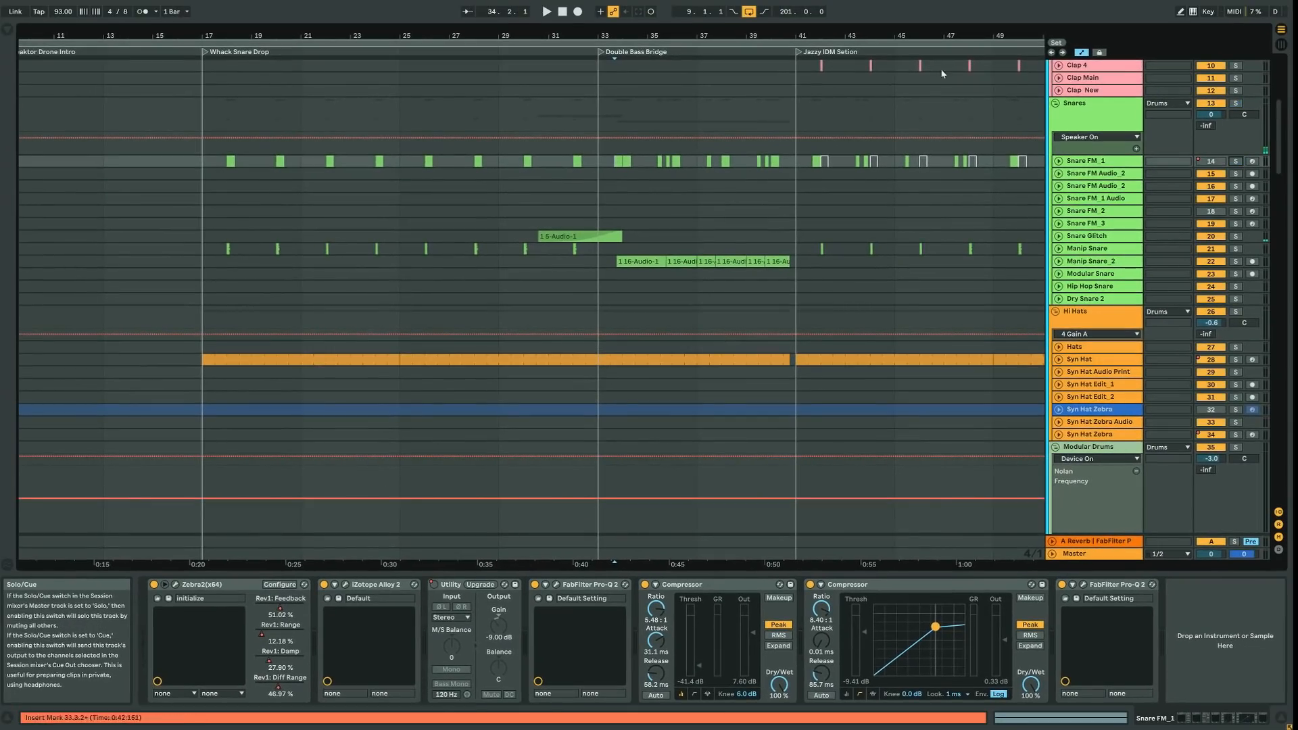
# Select bars 41 to 57 of the Jazzy IDM section and play them while looking over the drum tracks
pyautogui.moveTo(887, 37); pyautogui.dragTo(283, 33)
pyautogui.click(255, 213)
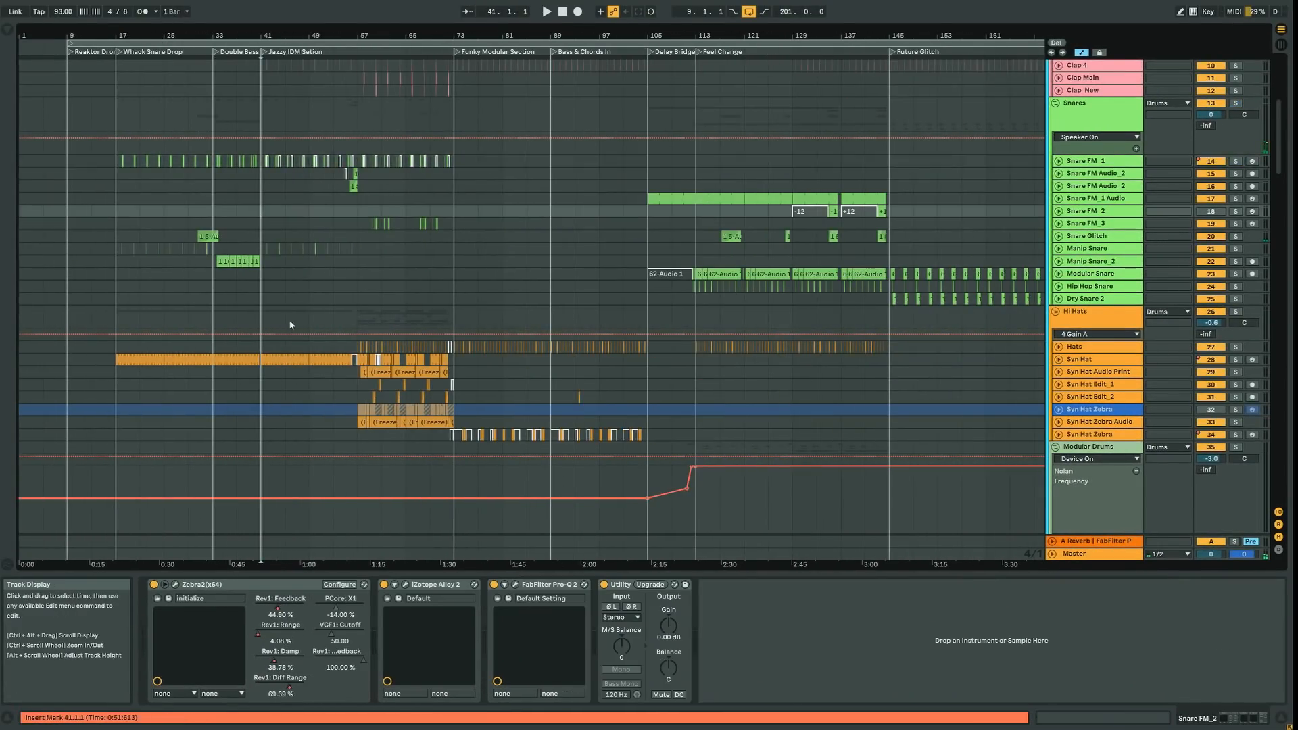
pyautogui.scroll(-5, 255, 213)
pyautogui.moveTo(261, 32); pyautogui.dragTo(331, 156)
pyautogui.scroll(-10, 342, 211)
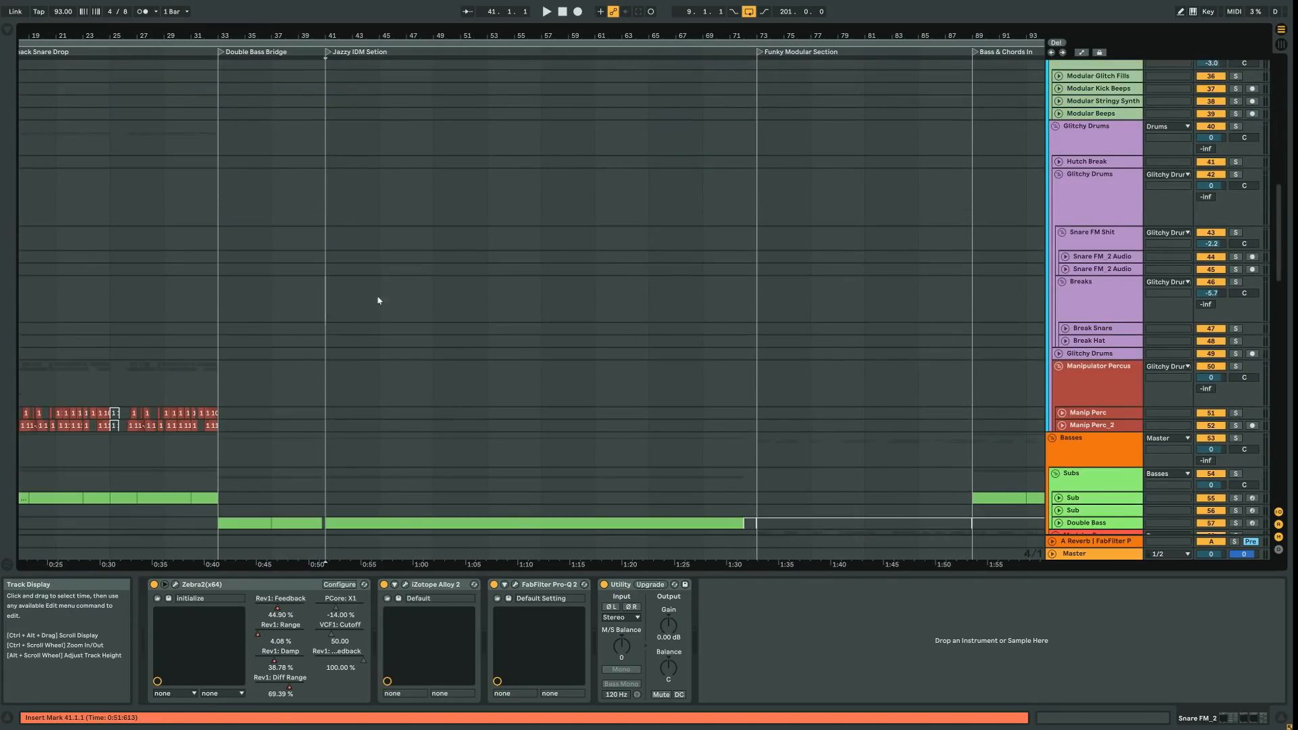
pyautogui.moveTo(346, 303); pyautogui.dragTo(544, 307)
pyautogui.scroll(14, 547, 348)
pyautogui.press('space')
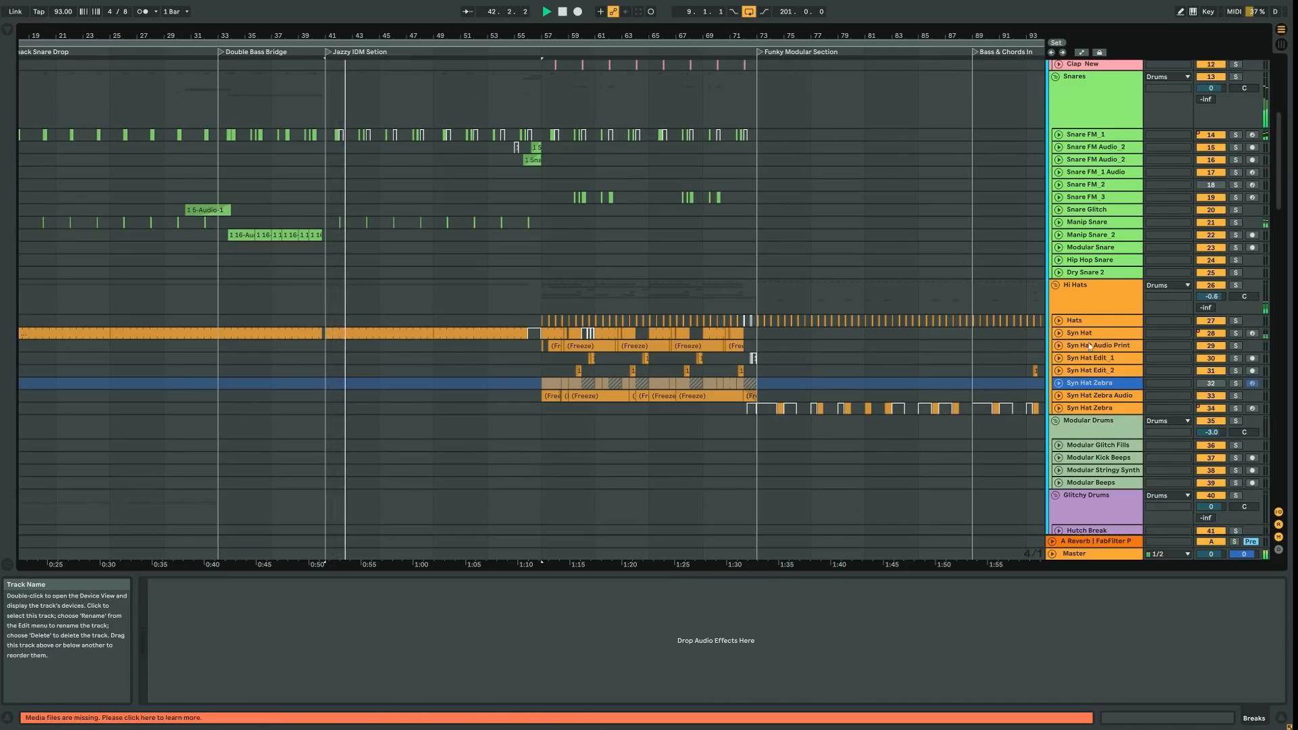
pyautogui.scroll(5, 585, 384)
pyautogui.scroll(-8, 585, 383)
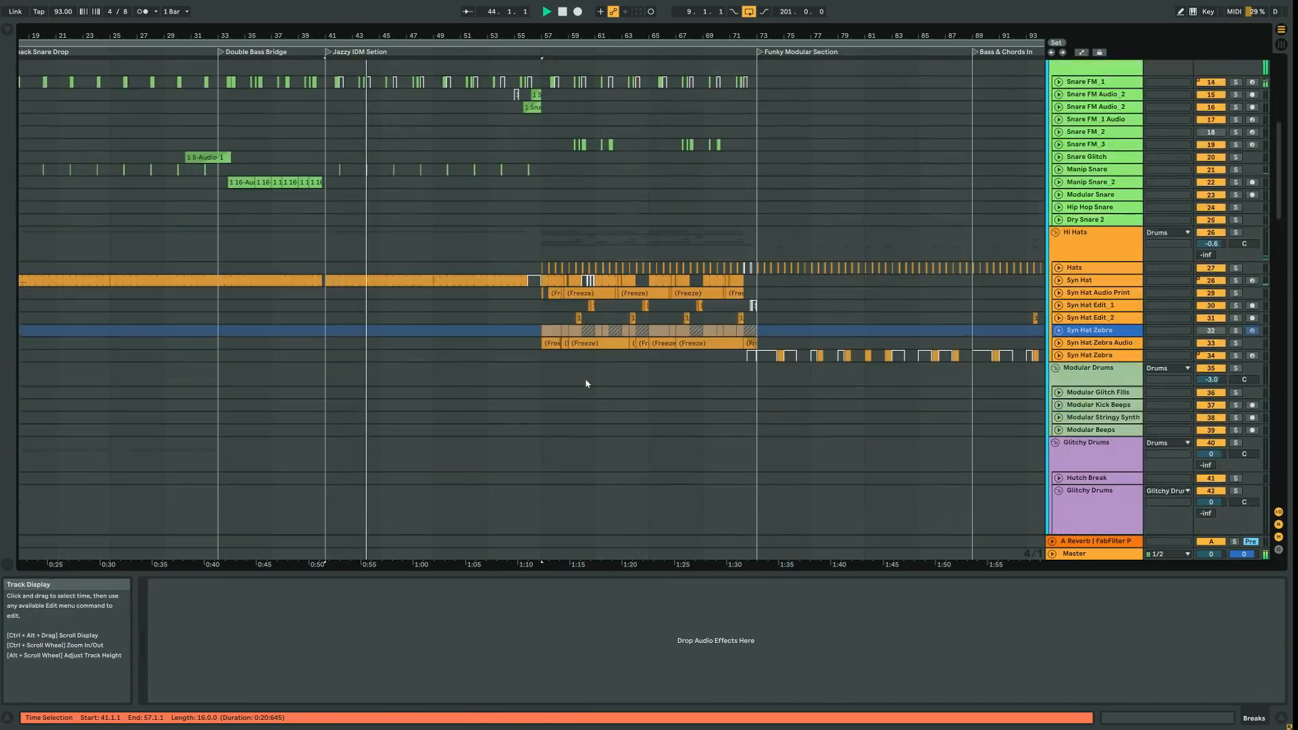
pyautogui.scroll(-12, 586, 383)
# Stop playback and select the long Double Bass clip at the start of the Jazzy IDM section
pyautogui.moveTo(544, 295); pyautogui.dragTo(343, 318)
pyautogui.press('space')
pyautogui.click(332, 380)
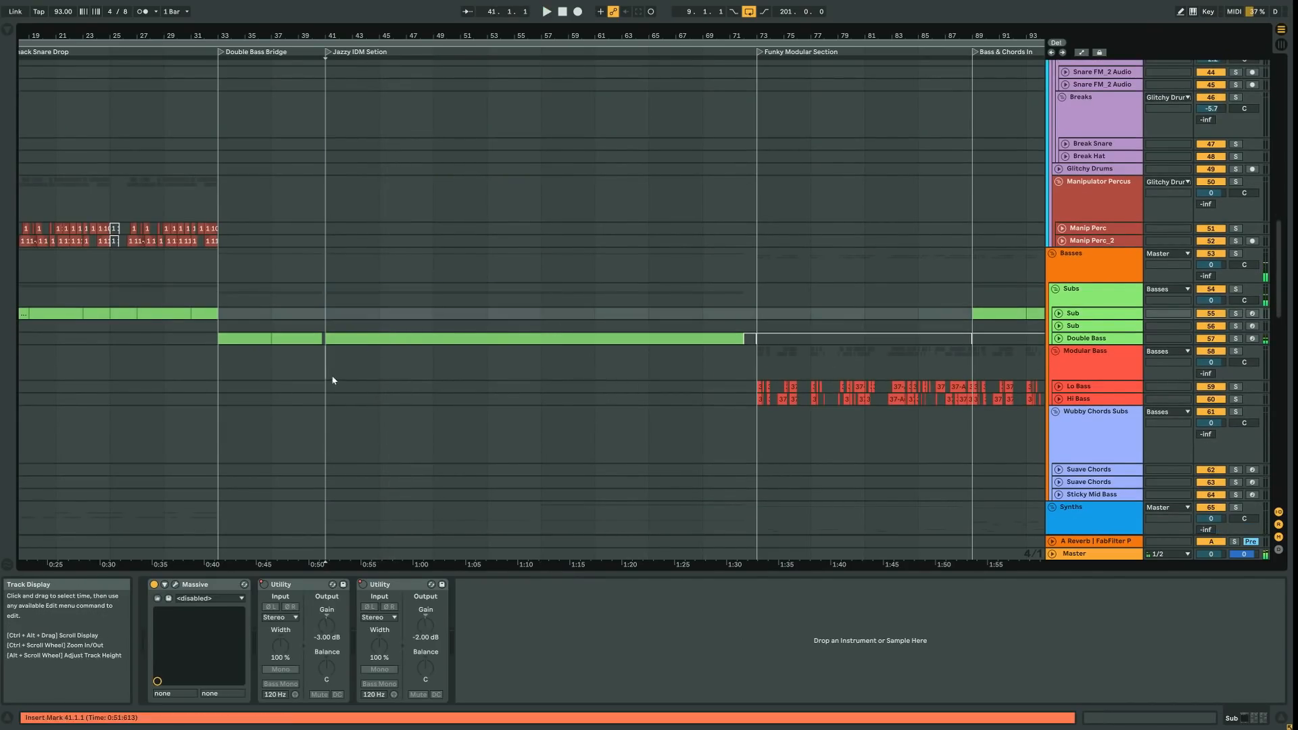
pyautogui.click(438, 336)
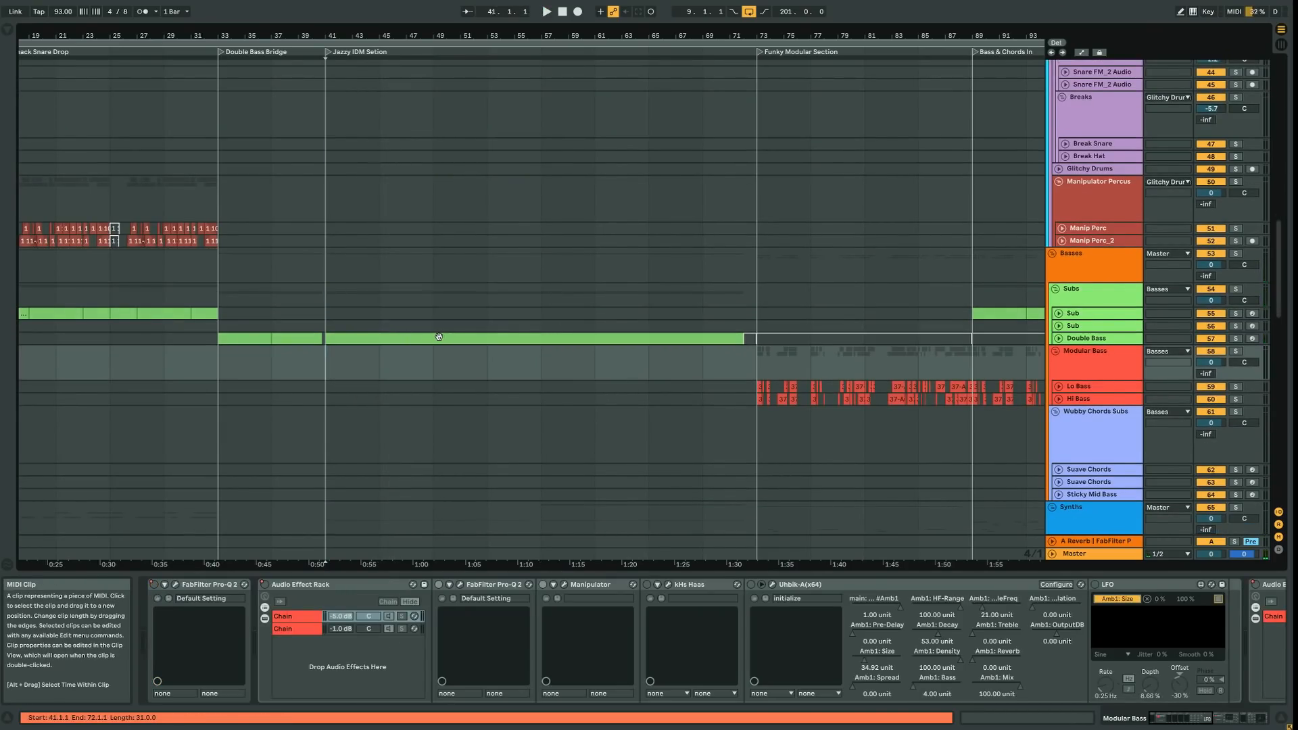
# Solo the Snare FM_1 track and play it from bar 41 of the Jazzy IDM section
pyautogui.scroll(15, 438, 336)
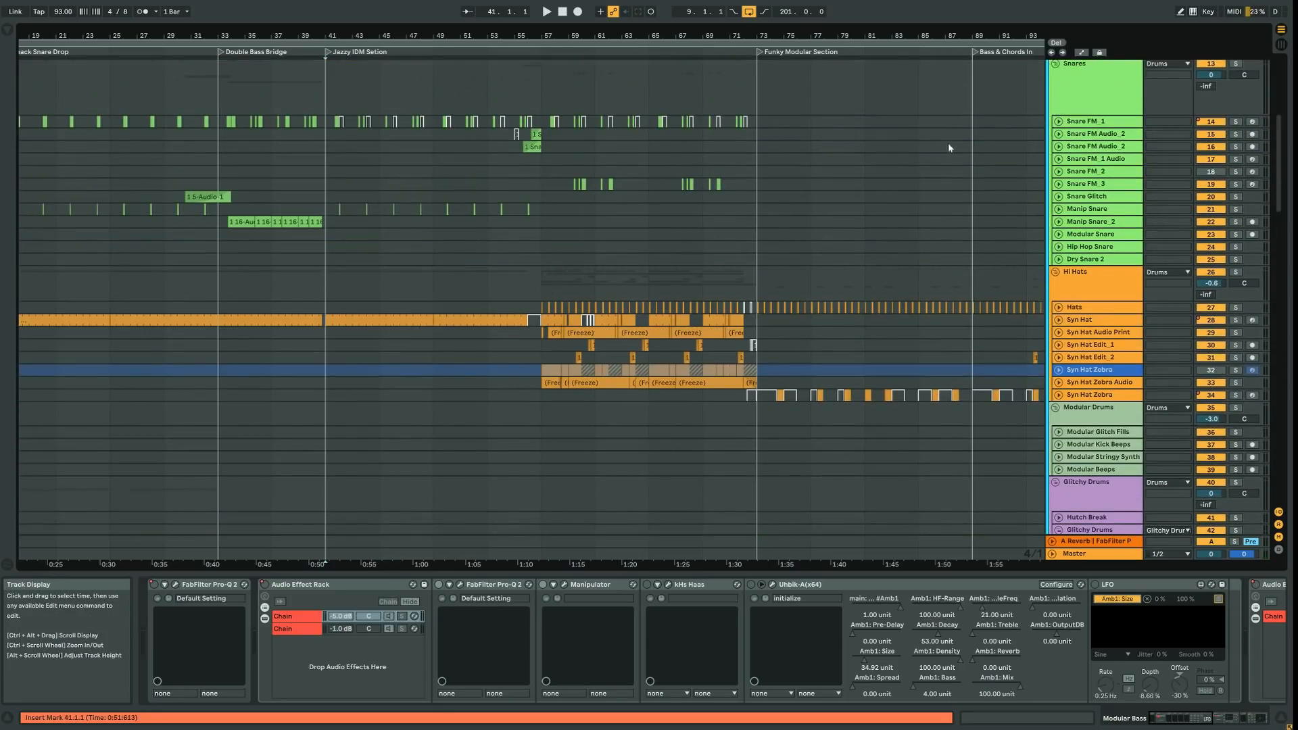
pyautogui.click(1234, 122)
pyautogui.press('space')
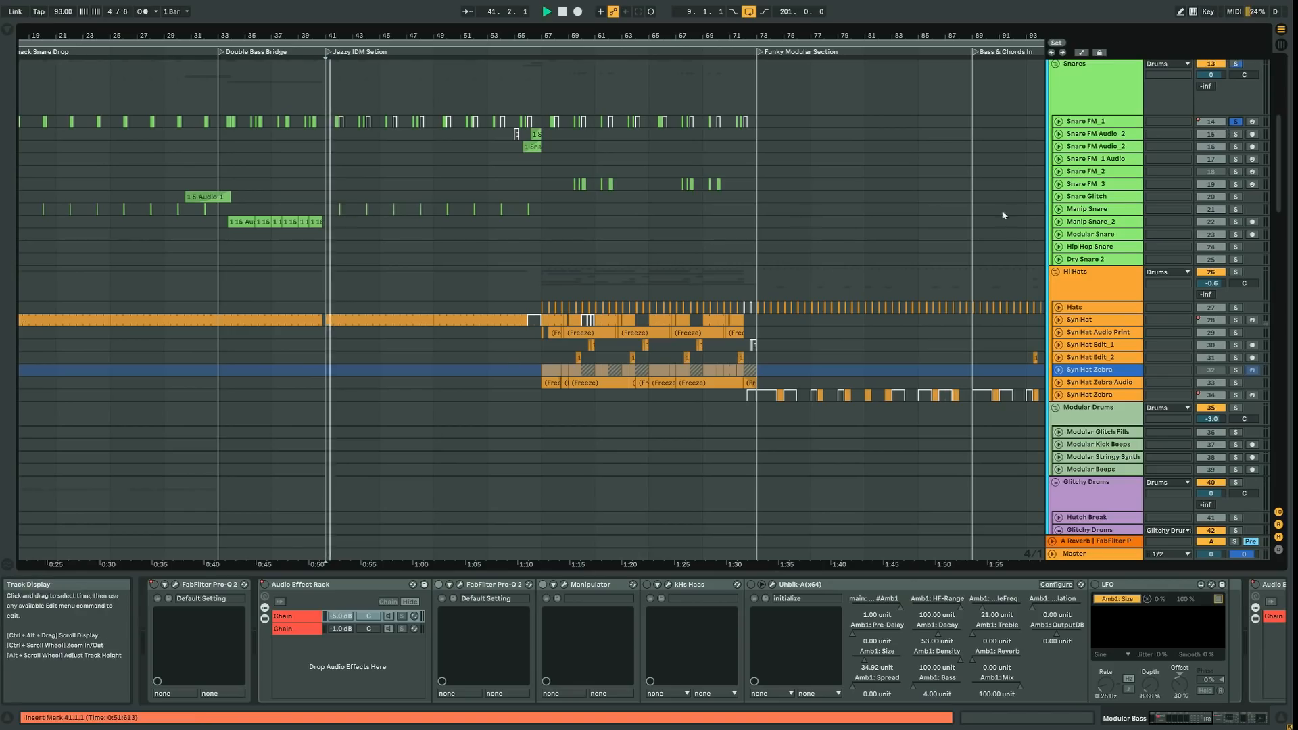
pyautogui.moveTo(332, 28); pyautogui.dragTo(334, 38)
# Solo and unfold the Piano track, select its first clip at bar 41 and play it
pyautogui.scroll(-1, 562, 208)
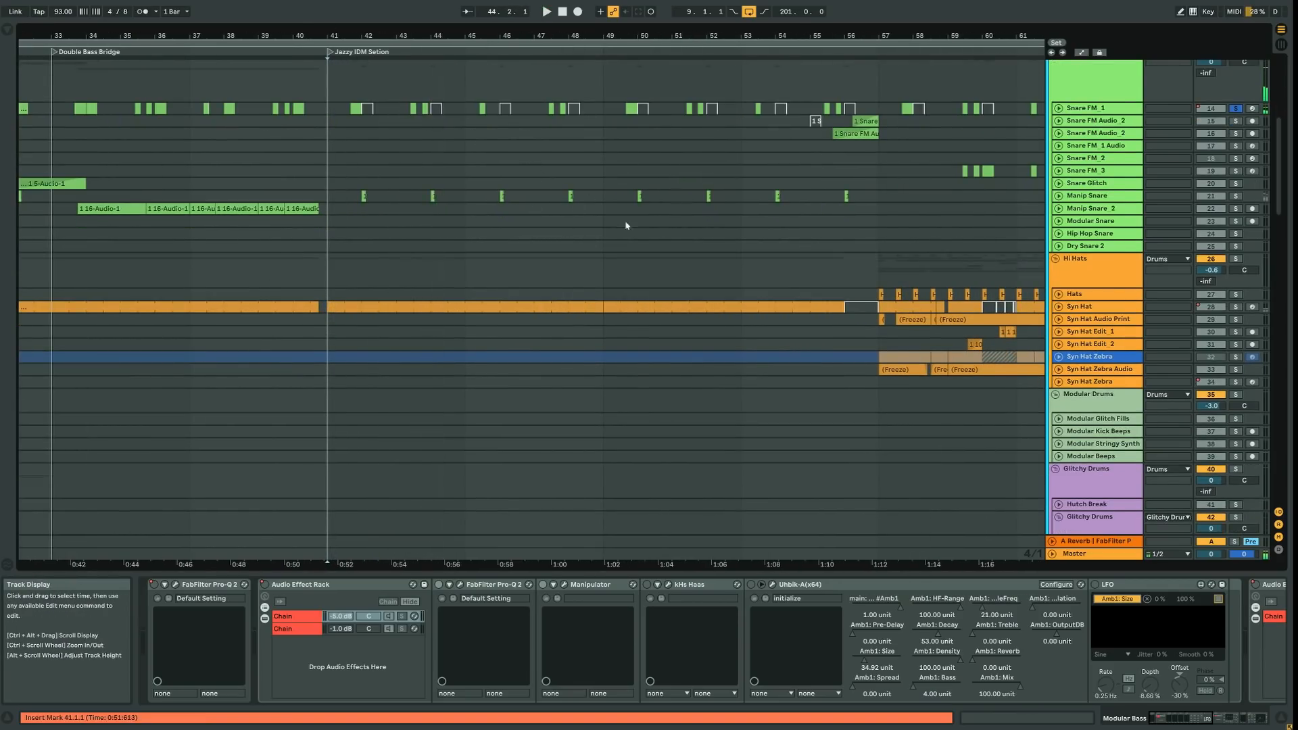
pyautogui.scroll(-5, 426, 226)
pyautogui.scroll(-15, 879, 244)
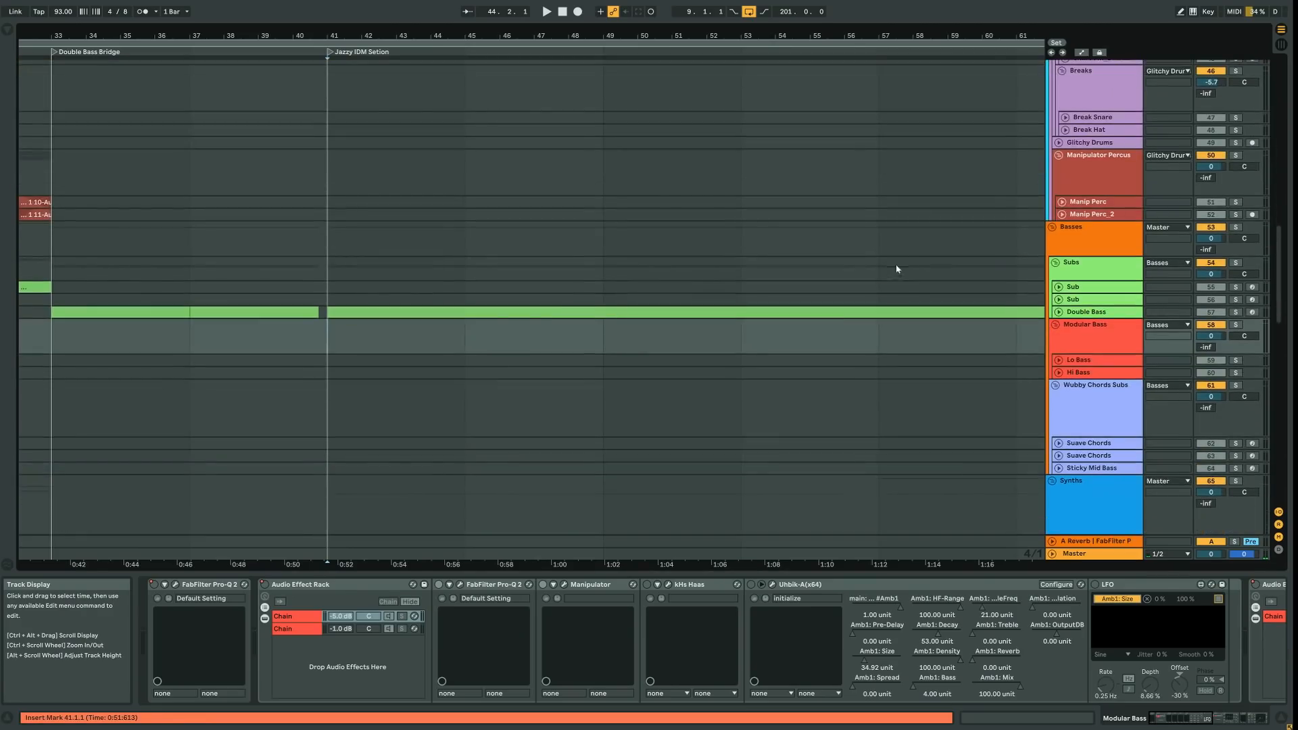
pyautogui.scroll(-15, 1237, 311)
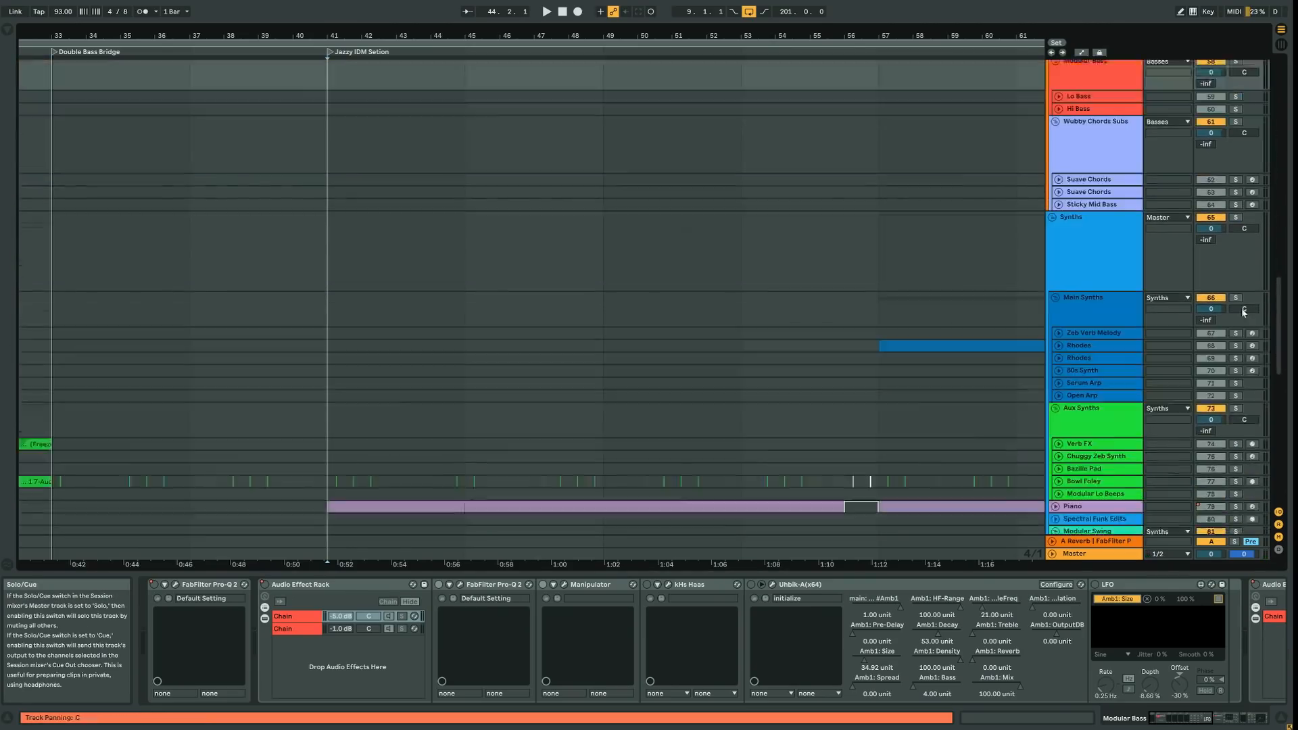
pyautogui.click(1236, 348)
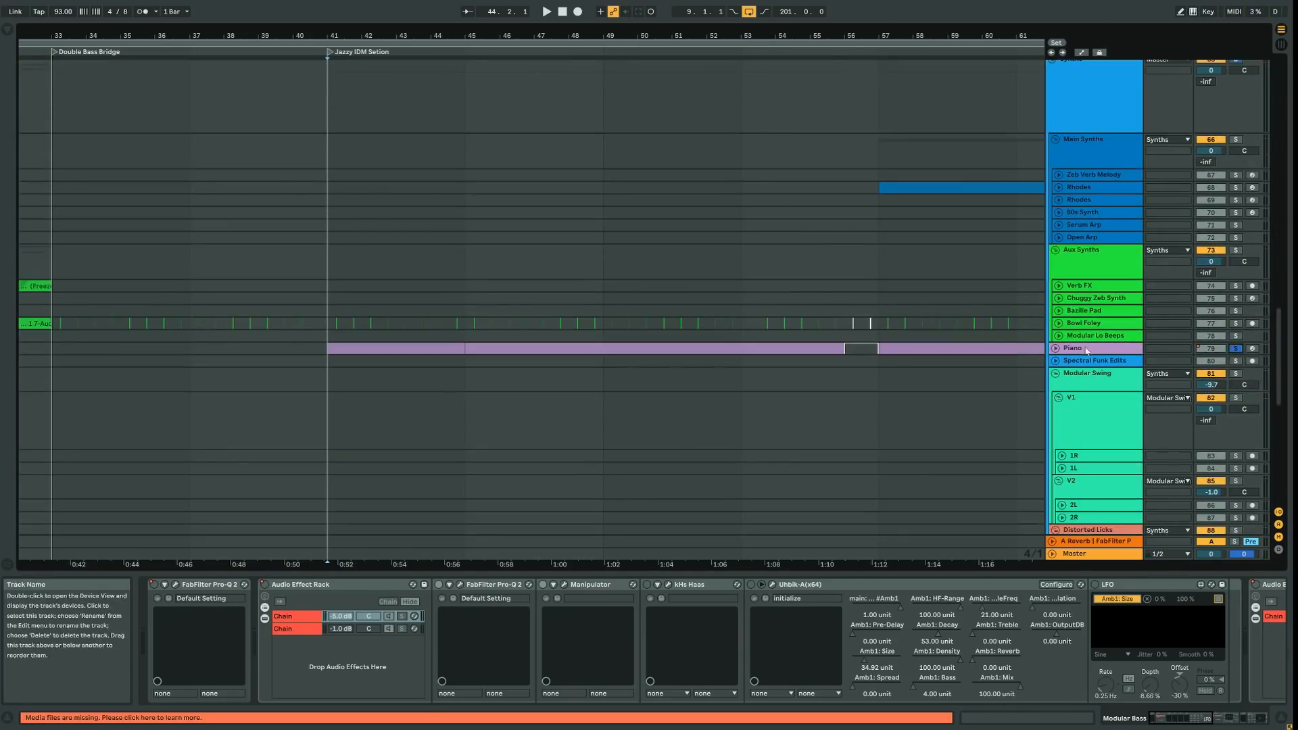
pyautogui.click(1054, 349)
pyautogui.click(414, 351)
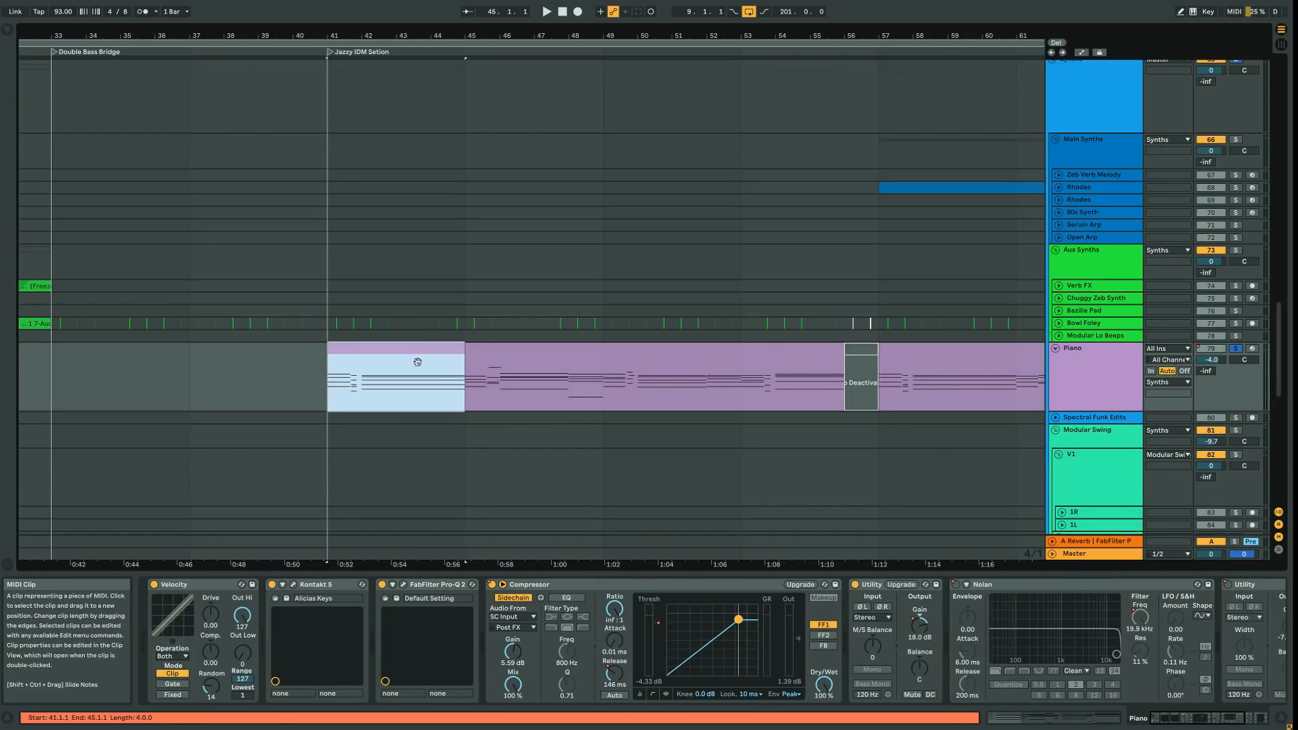
pyautogui.press('space')
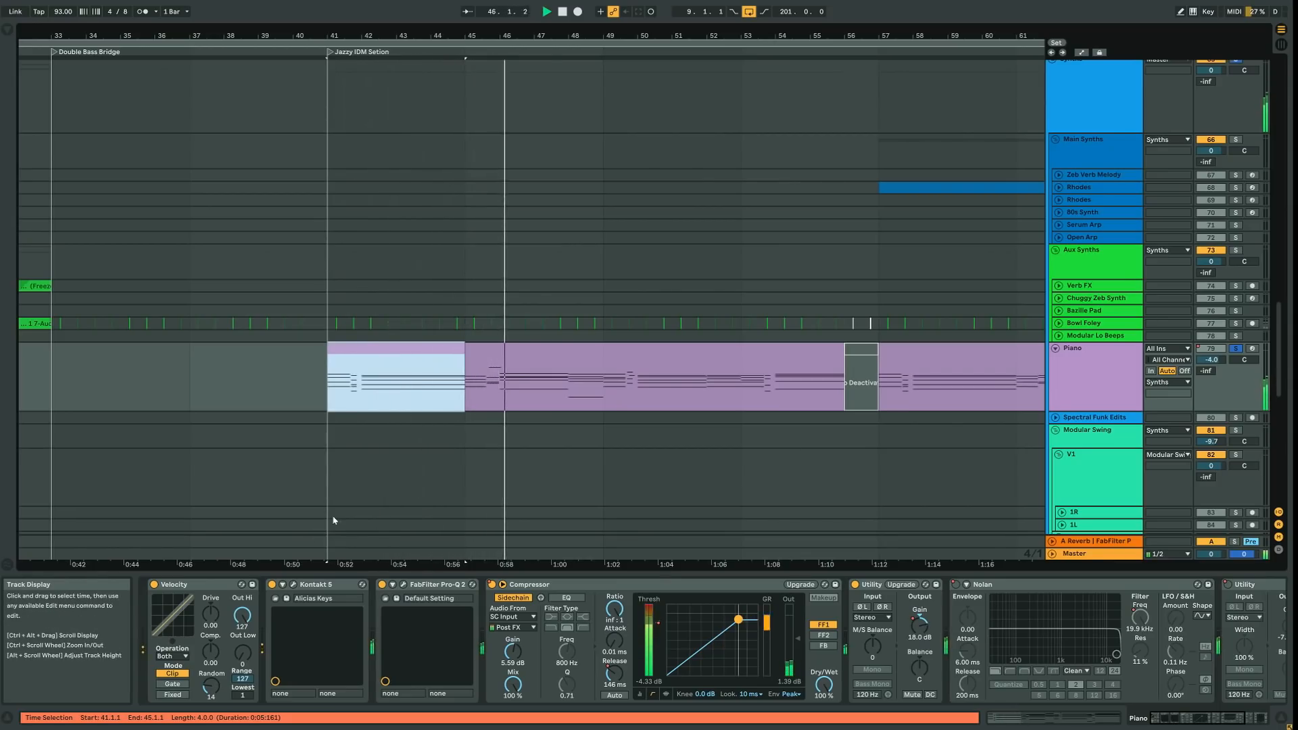
# Open the notes of the second Piano clip in an enlarged clip view and make the arrangement follow playback
pyautogui.doubleClick(571, 363)
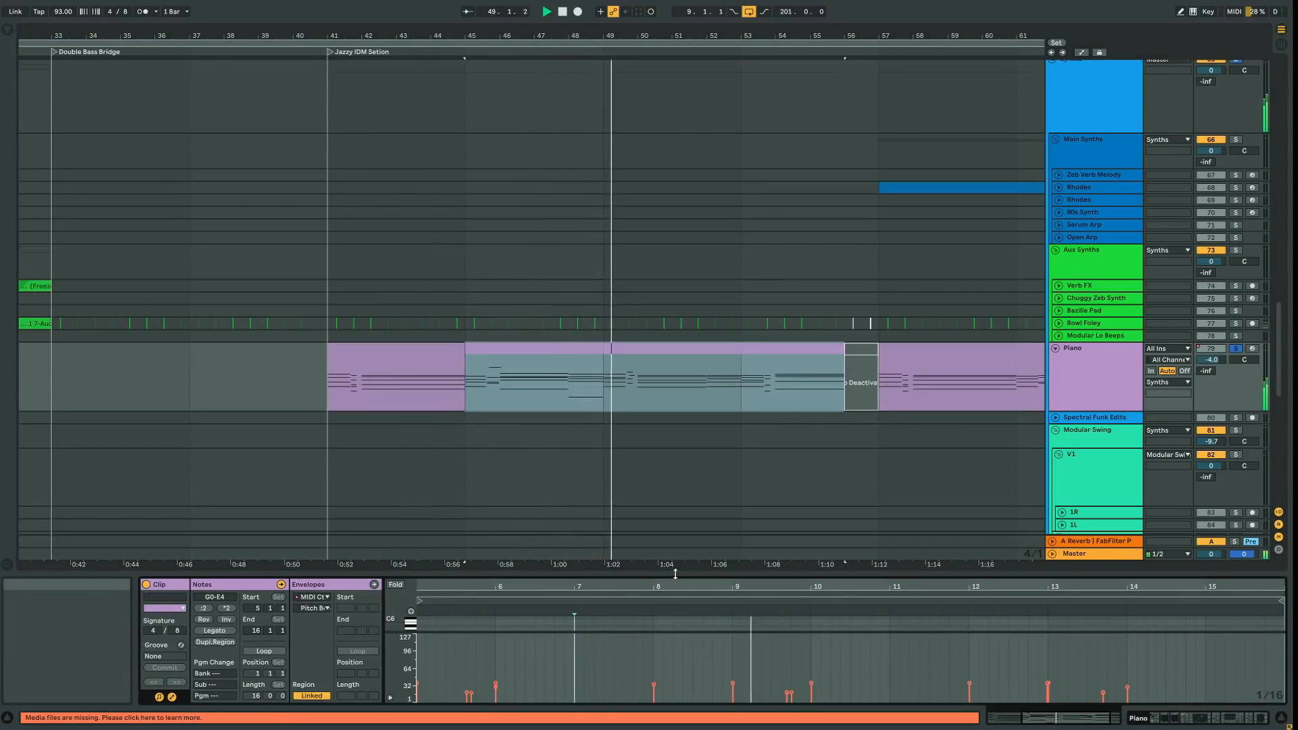
pyautogui.moveTo(675, 575); pyautogui.dragTo(678, 373)
pyautogui.scroll(-2, 759, 494)
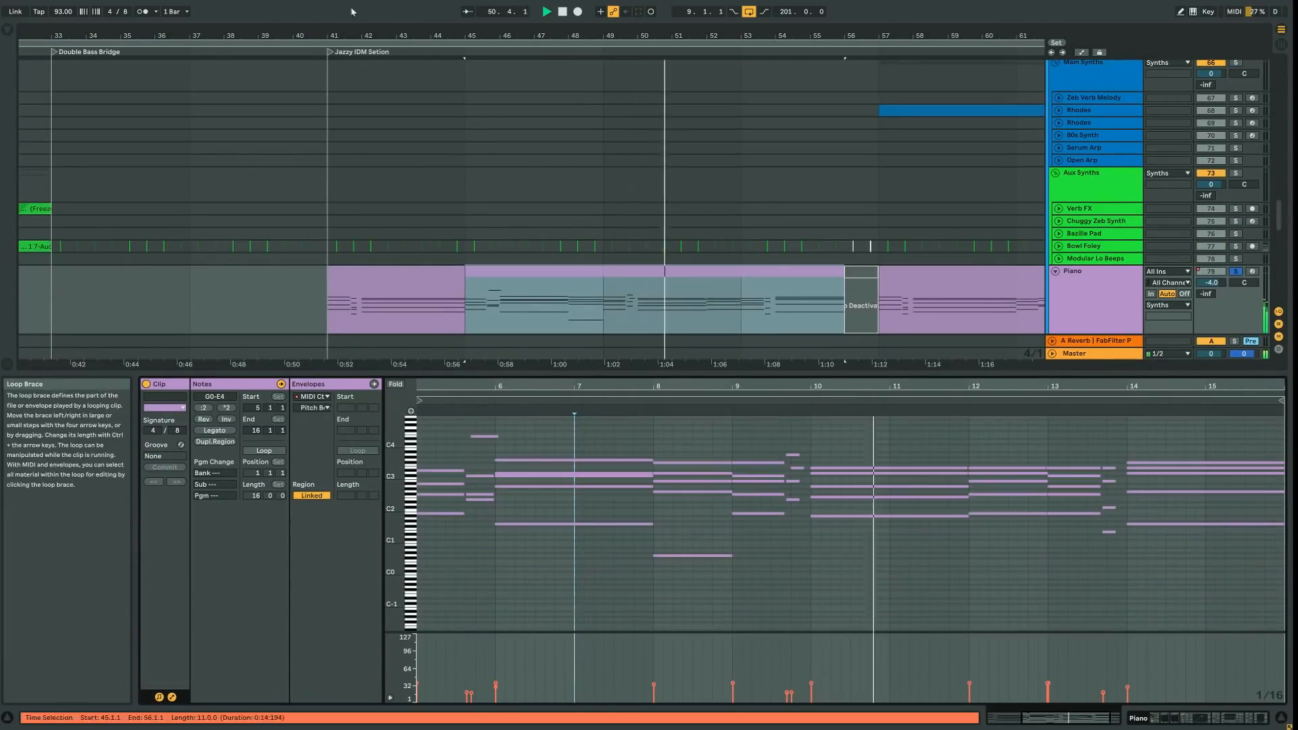
pyautogui.click(468, 12)
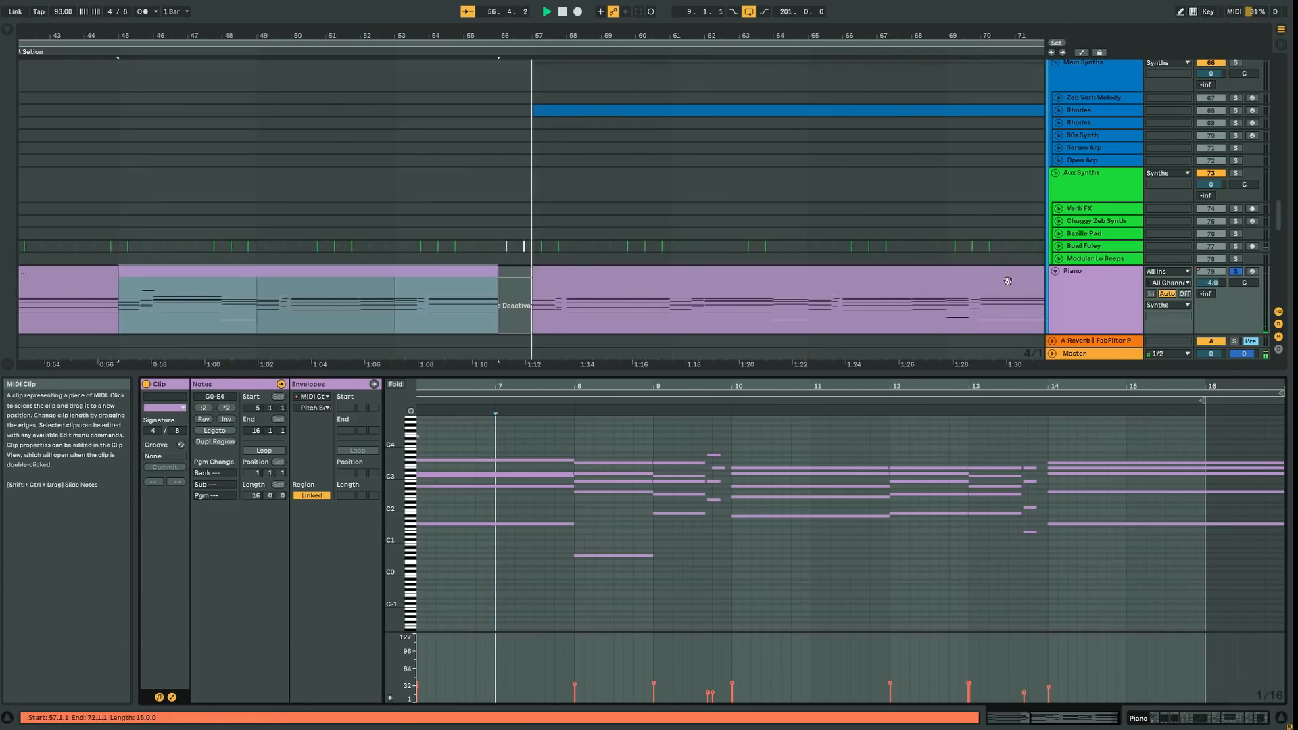
# Stop playback, unfold the Rhodes track, open its clip at bar 57 and play it with soloing turned off
pyautogui.press('space')
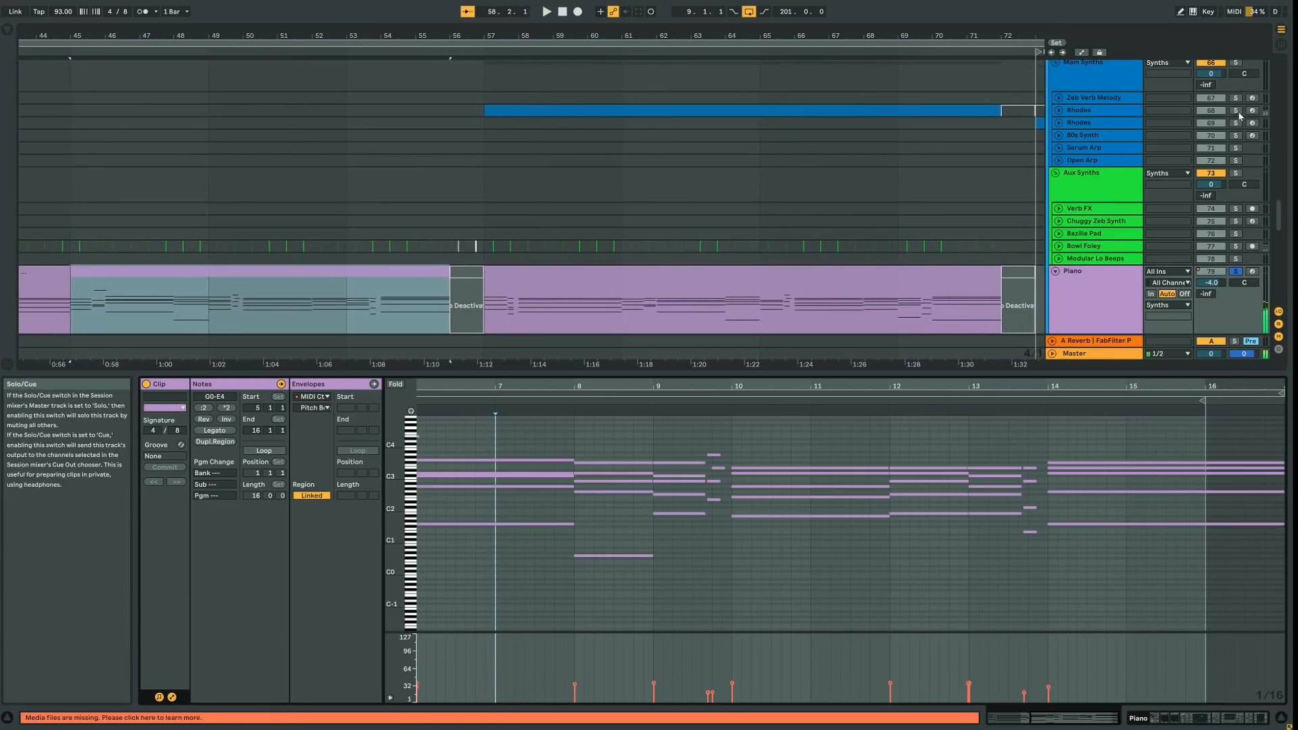
pyautogui.click(1116, 117)
pyautogui.click(926, 114)
pyautogui.press('space')
pyautogui.click(1237, 111)
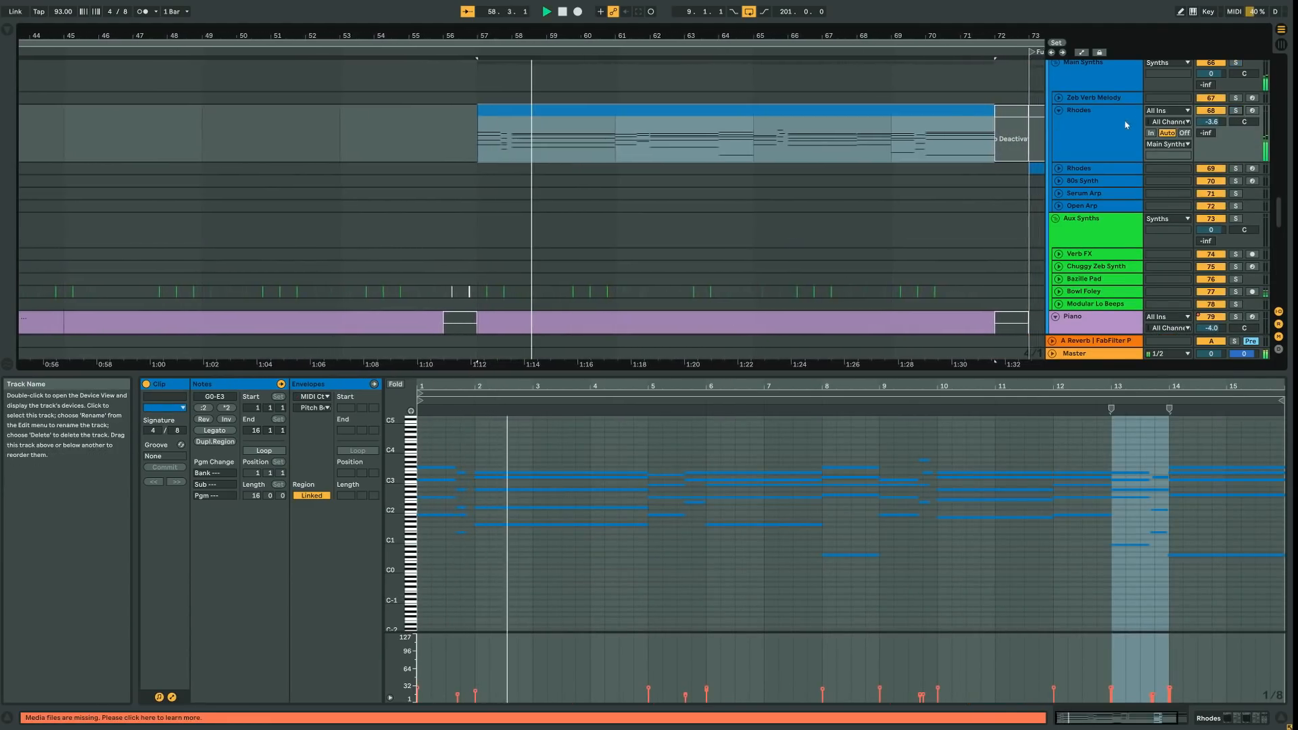
# Shrink the clip view, place the insert mark at bar 73 and fold the Rhodes and Piano tracks
pyautogui.moveTo(880, 37); pyautogui.dragTo(659, 8)
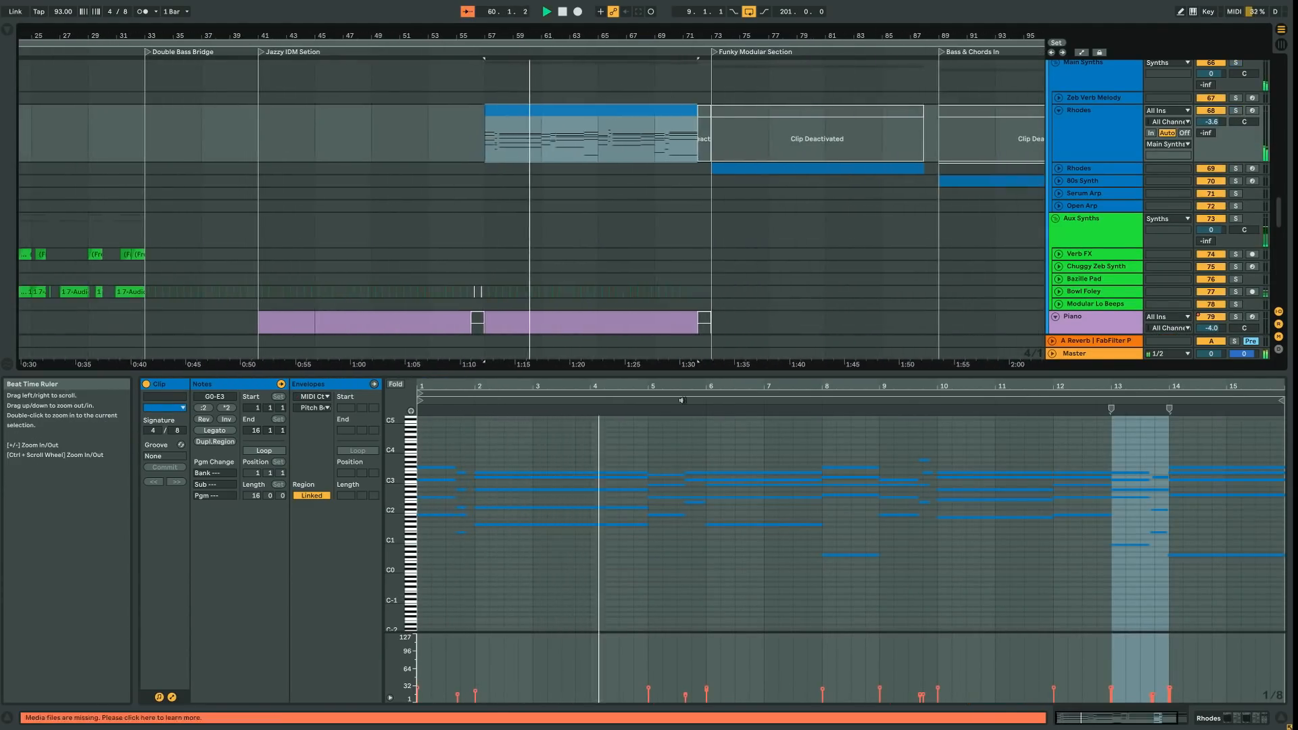
pyautogui.moveTo(686, 374); pyautogui.dragTo(680, 580)
pyautogui.click(713, 257)
pyautogui.scroll(3, 895, 331)
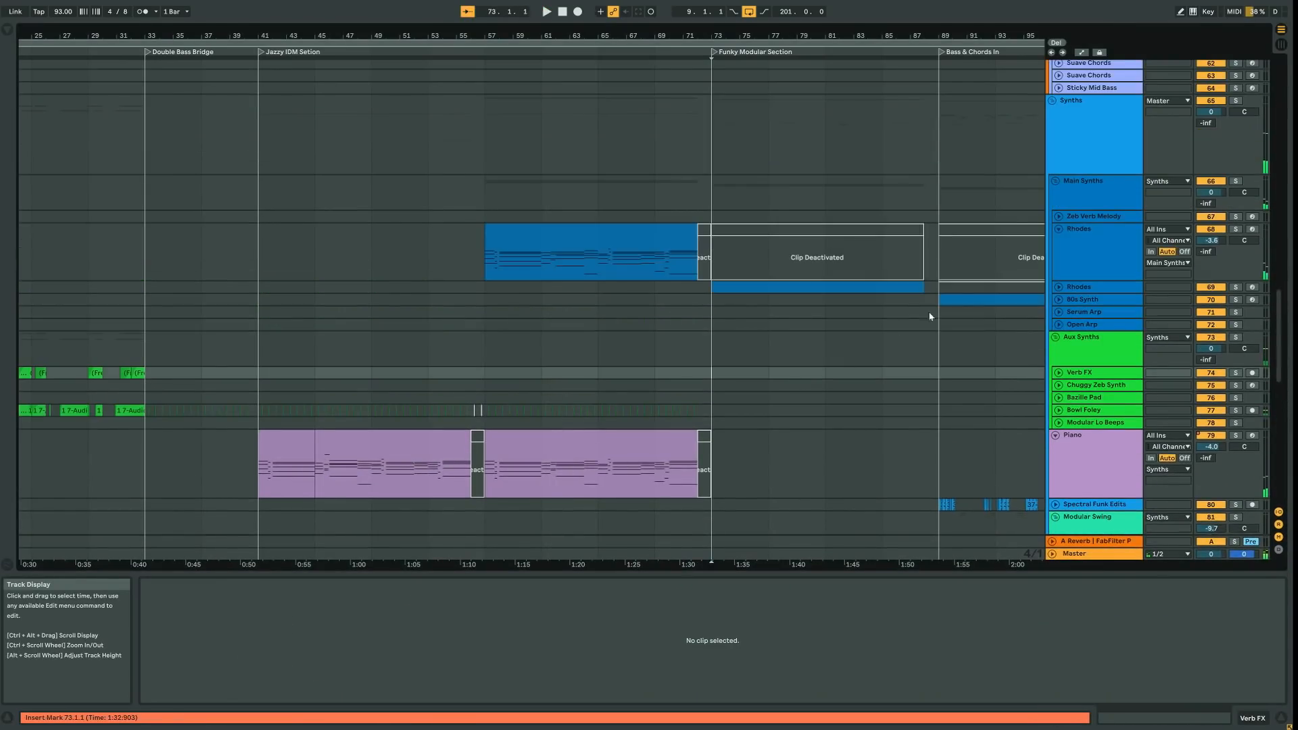
pyautogui.click(1058, 229)
pyautogui.click(1055, 435)
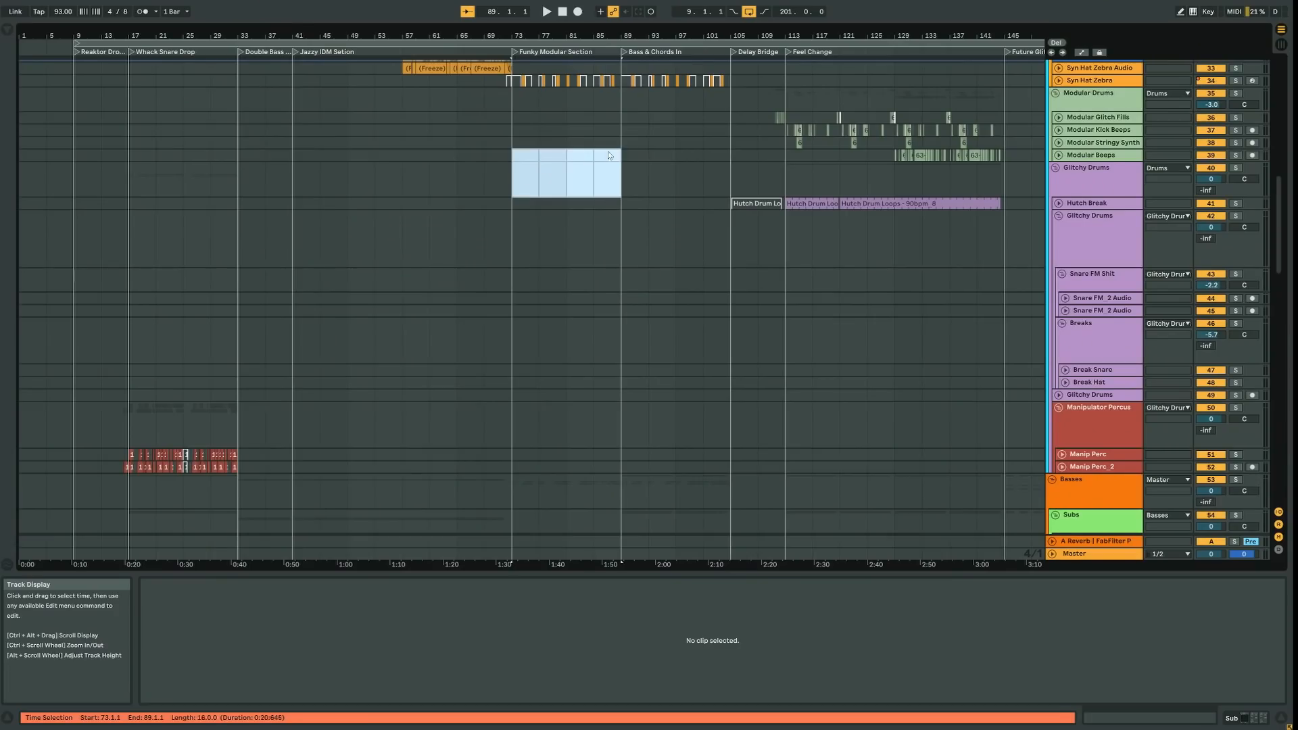
# Unfold the Lo Bass and Hi Bass tracks of the Modular Bass group
pyautogui.click(610, 155)
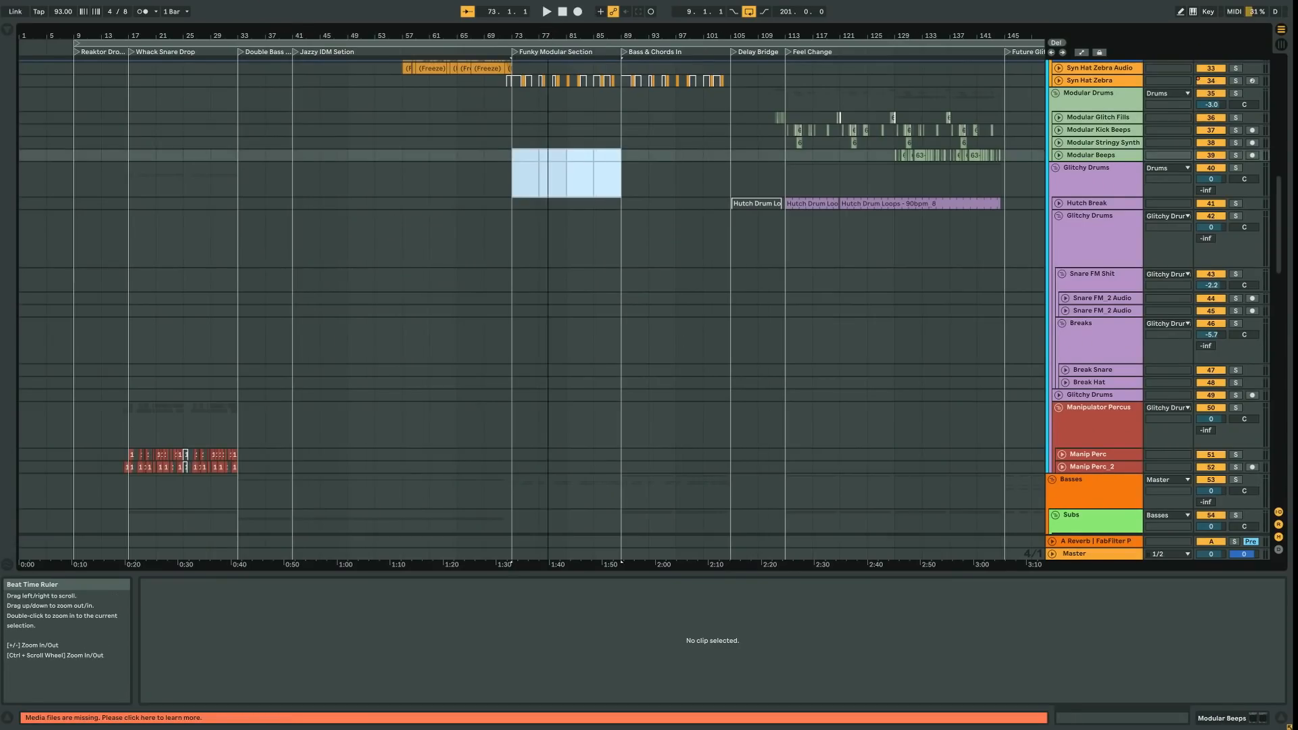
pyautogui.moveTo(554, 32); pyautogui.dragTo(554, 36)
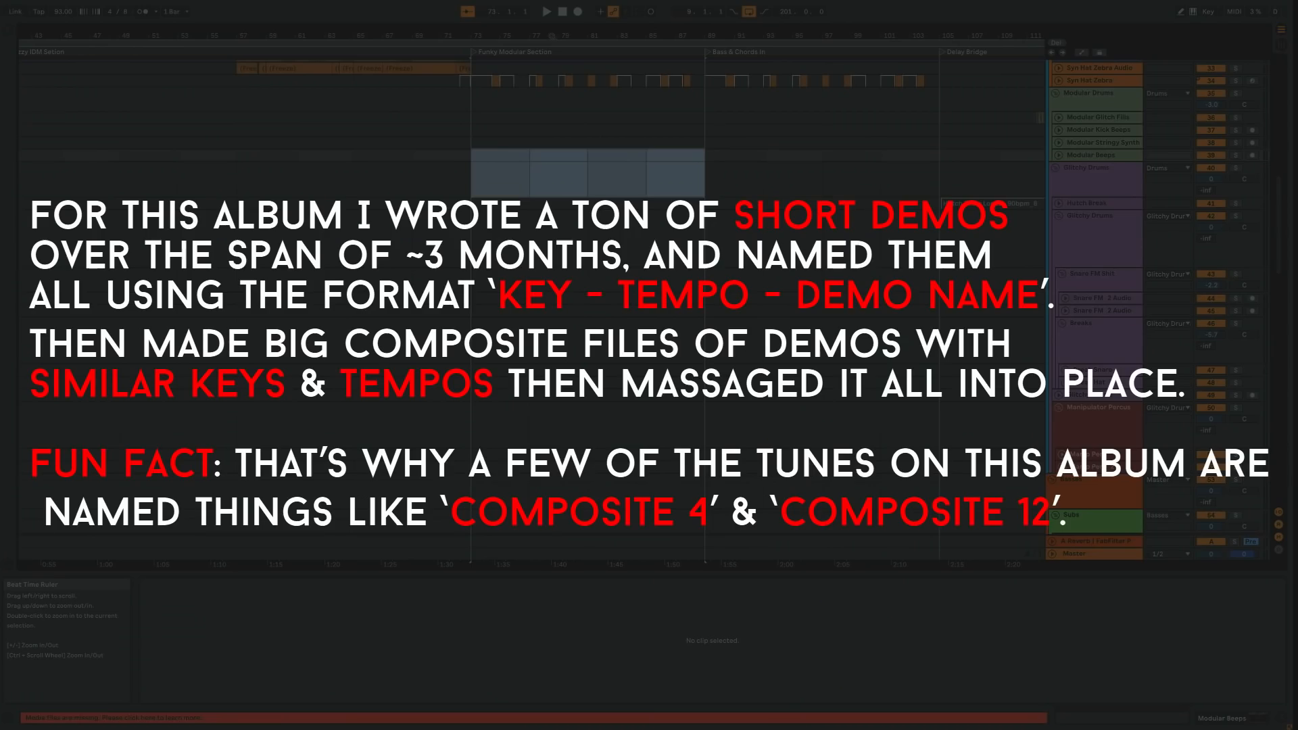
pyautogui.scroll(8, 650, 203)
pyautogui.scroll(-9, 640, 269)
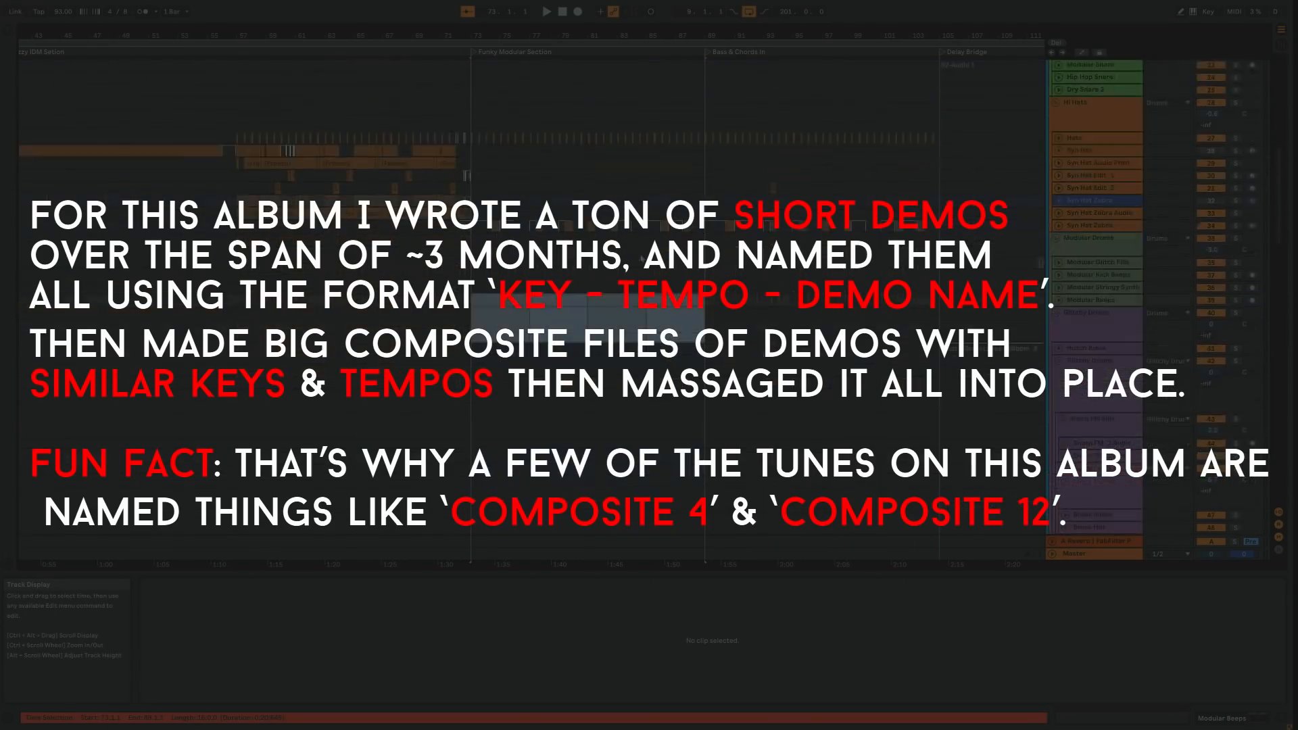
pyautogui.scroll(-10, 639, 284)
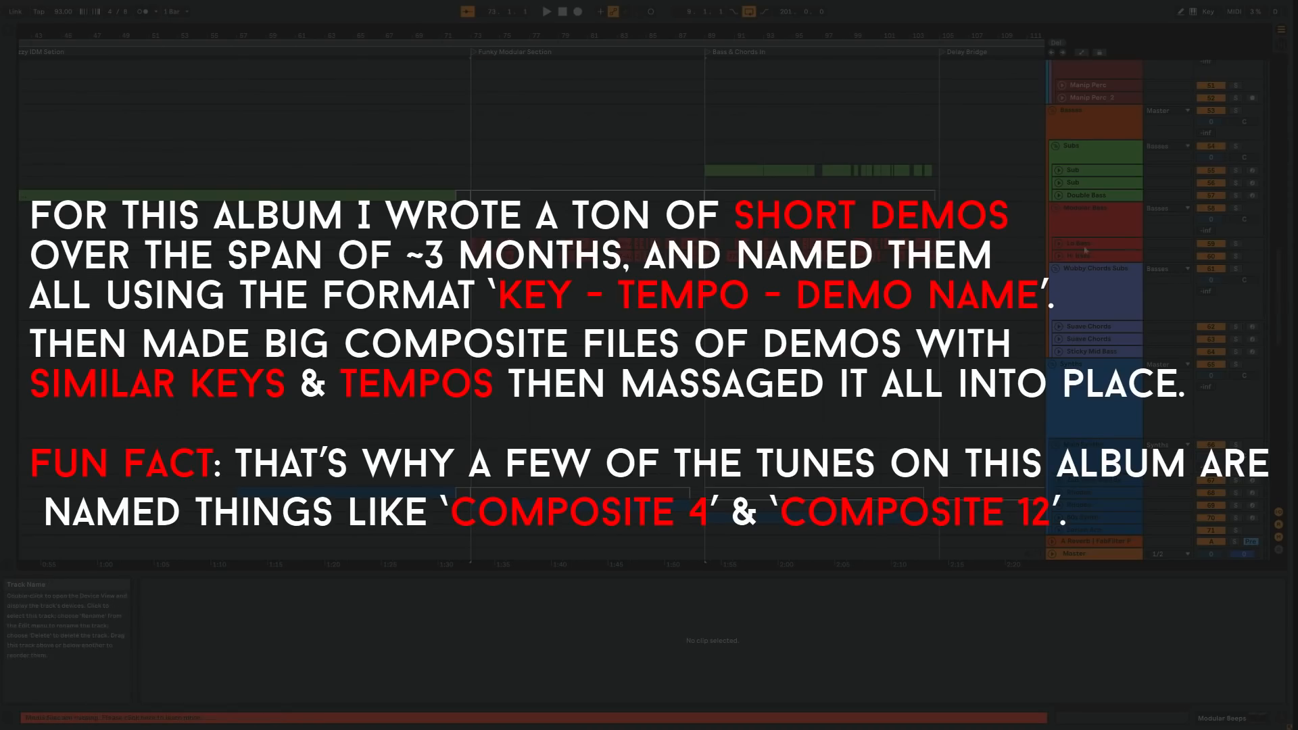
pyautogui.click(1059, 256)
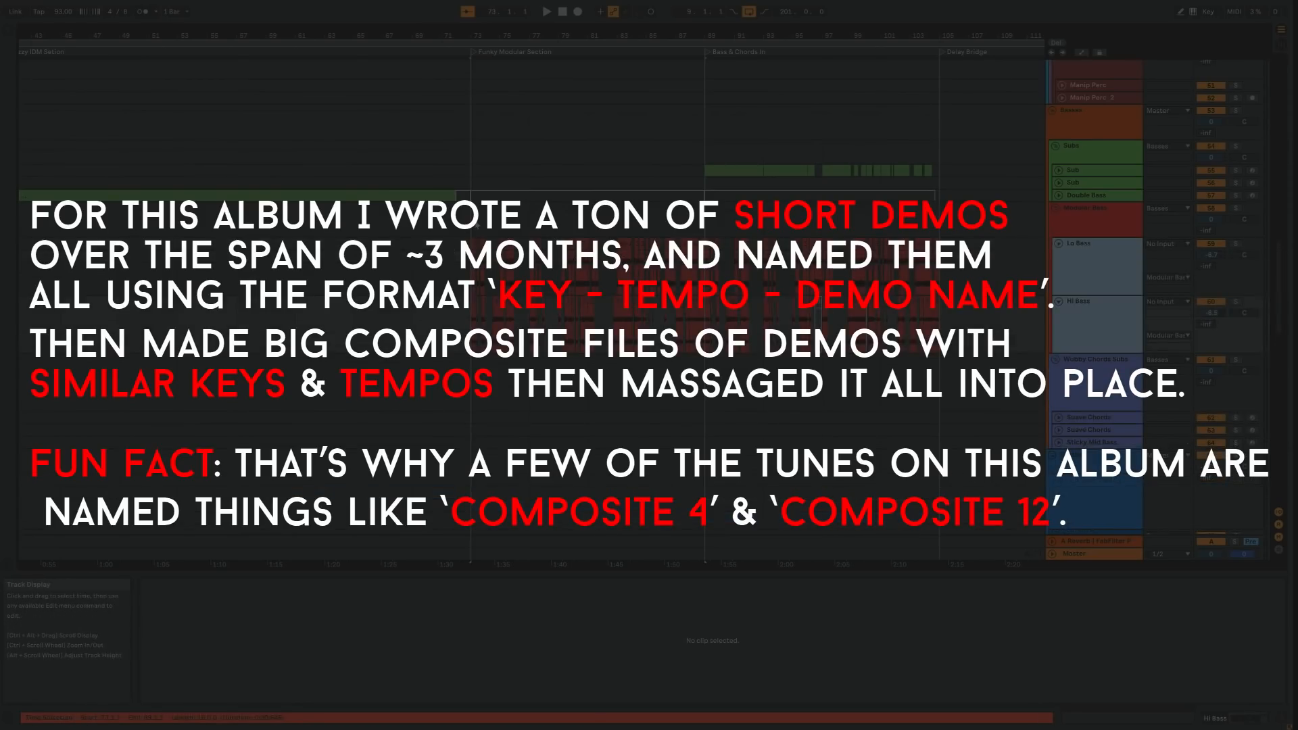
# Extend the first Lo Bass clip from bar 73 to about bar 82 and play it soloed
pyautogui.click(475, 226)
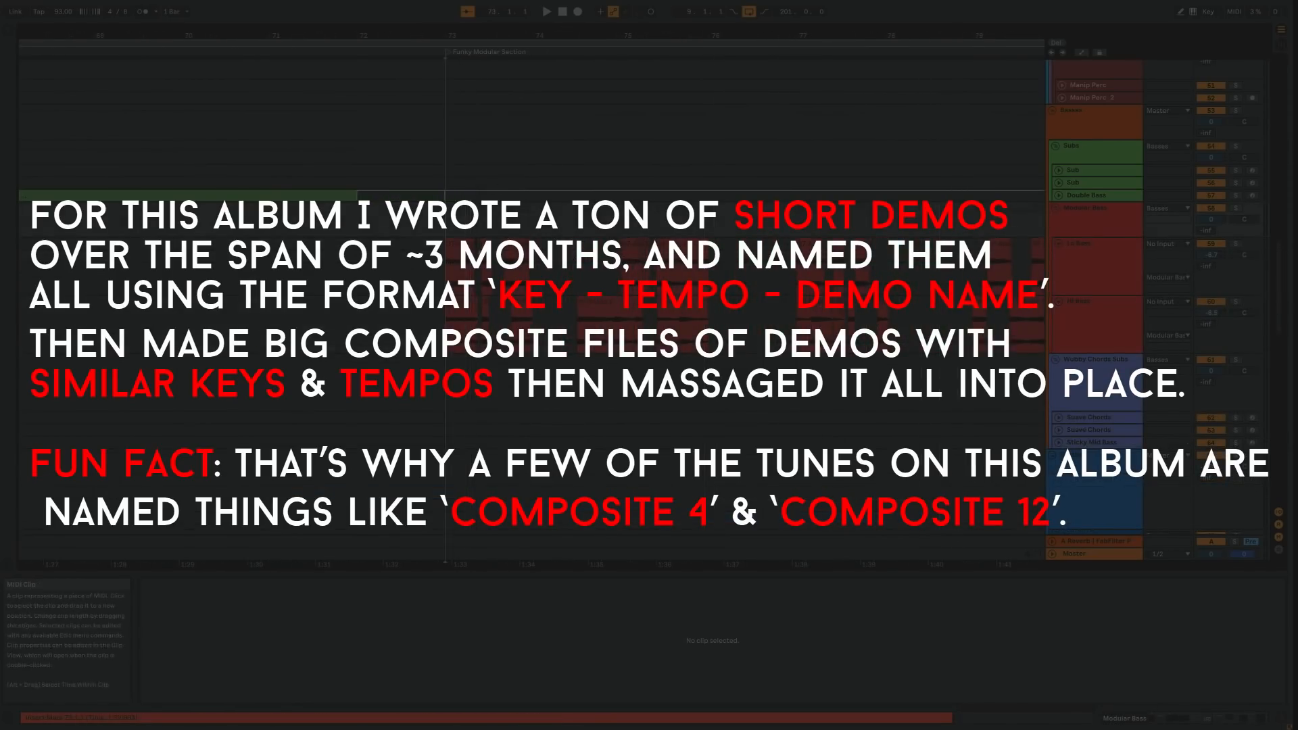
pyautogui.moveTo(472, 243); pyautogui.dragTo(1292, 265)
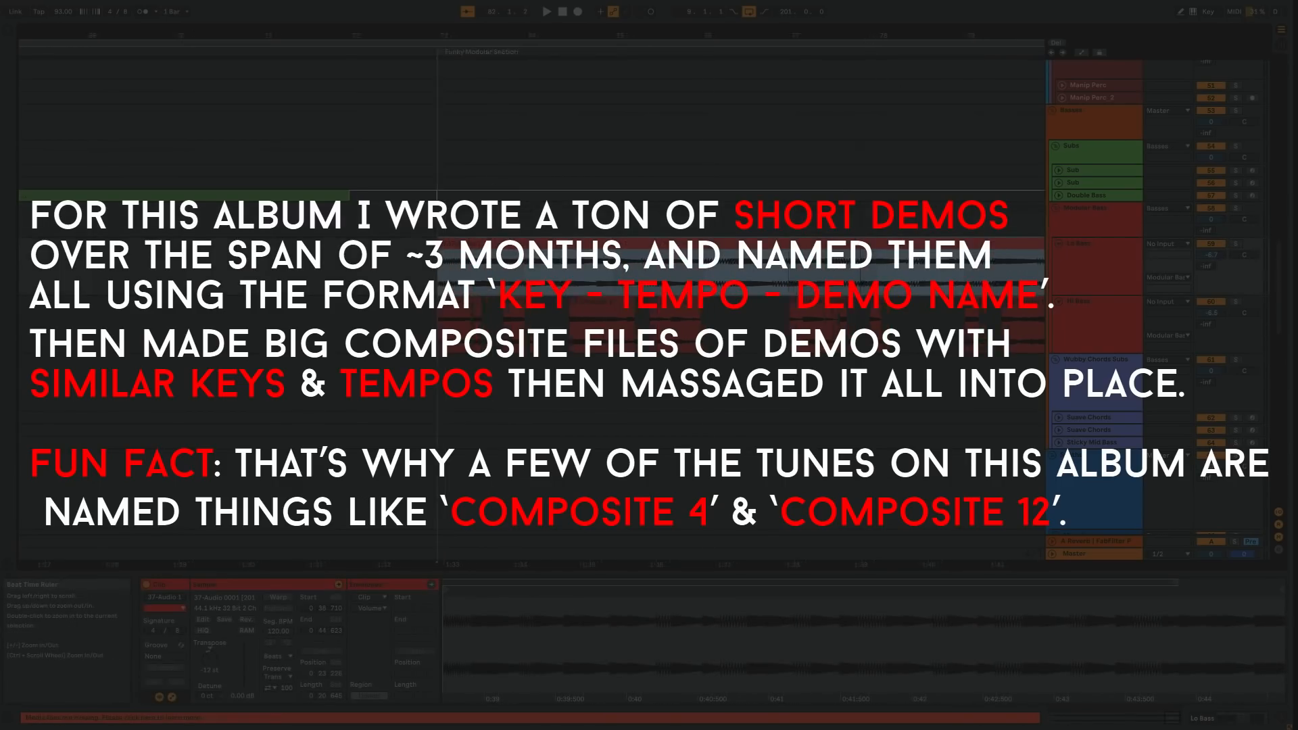
pyautogui.moveTo(603, 35); pyautogui.dragTo(604, 5)
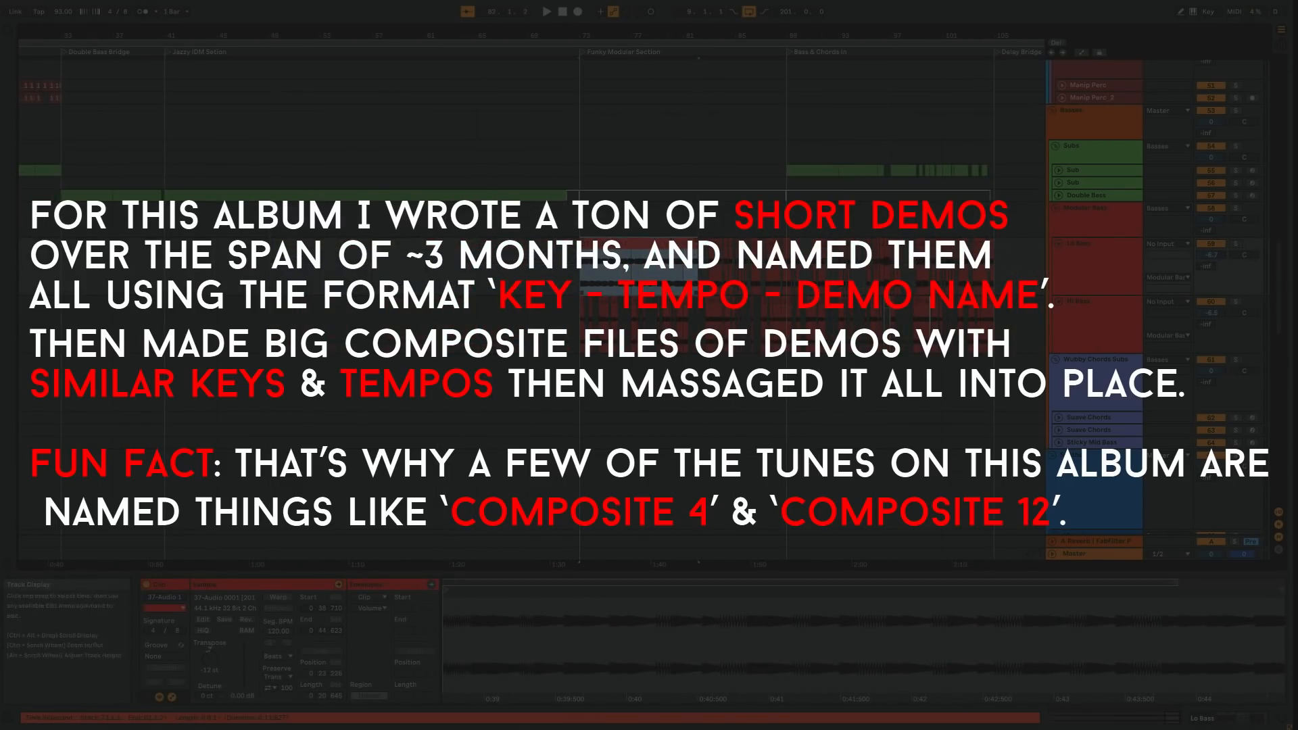
pyautogui.press('space')
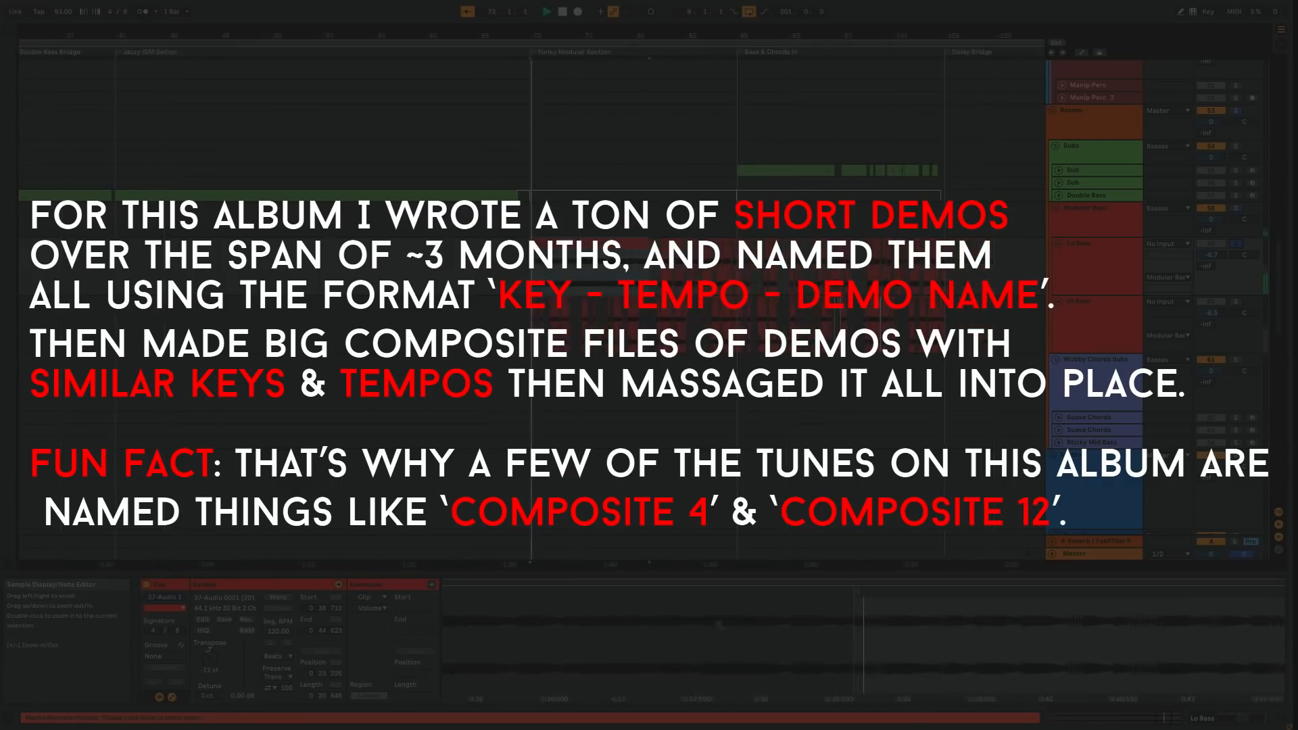
pyautogui.moveTo(857, 619)
pyautogui.mouseDown()
pyautogui.moveTo(1184, 627)
pyautogui.moveTo(1144, 590)
pyautogui.moveTo(744, 590)
pyautogui.mouseUp()
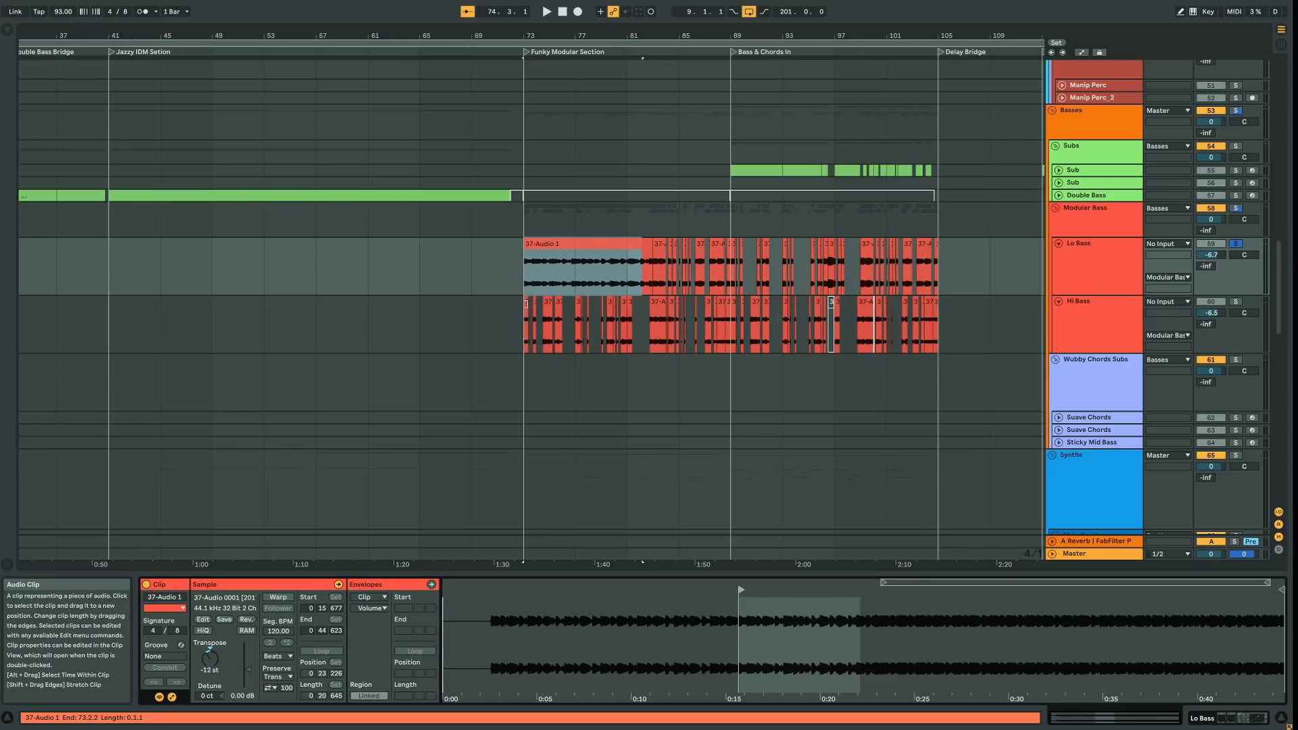
pyautogui.press('space')
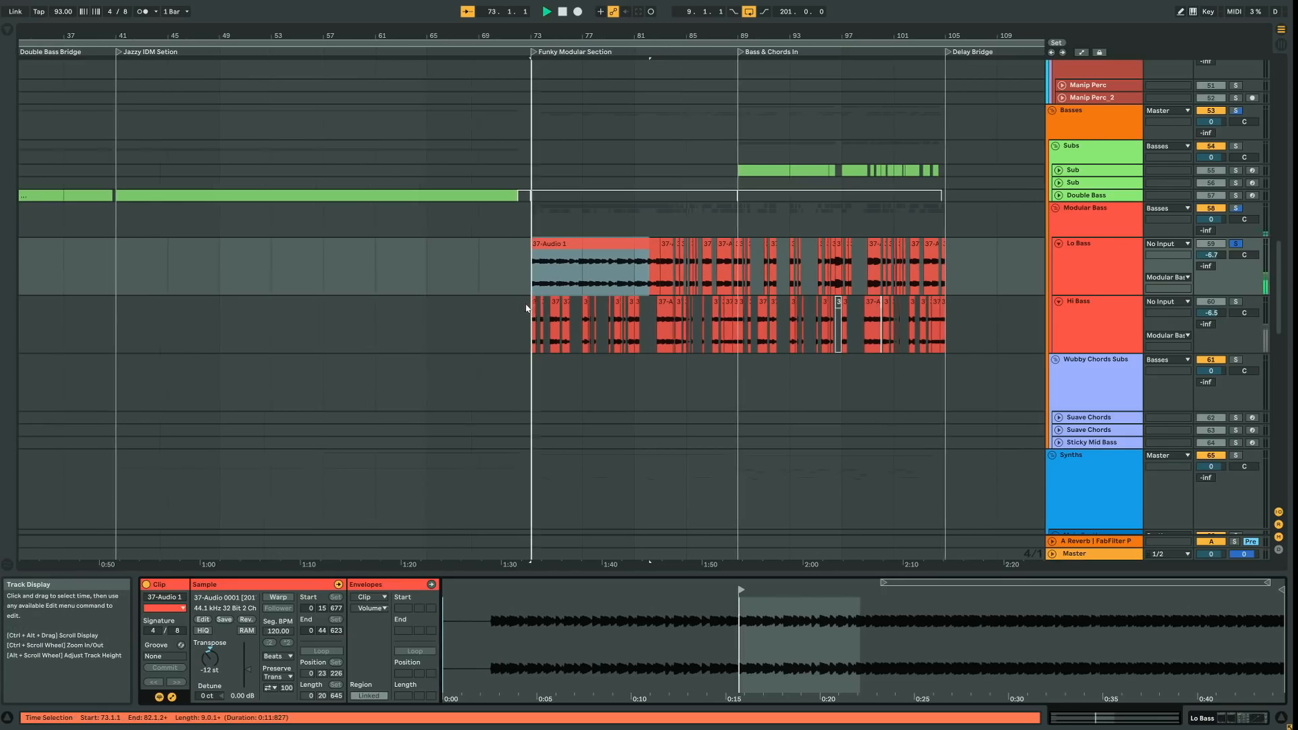
pyautogui.moveTo(551, 36); pyautogui.dragTo(554, 159)
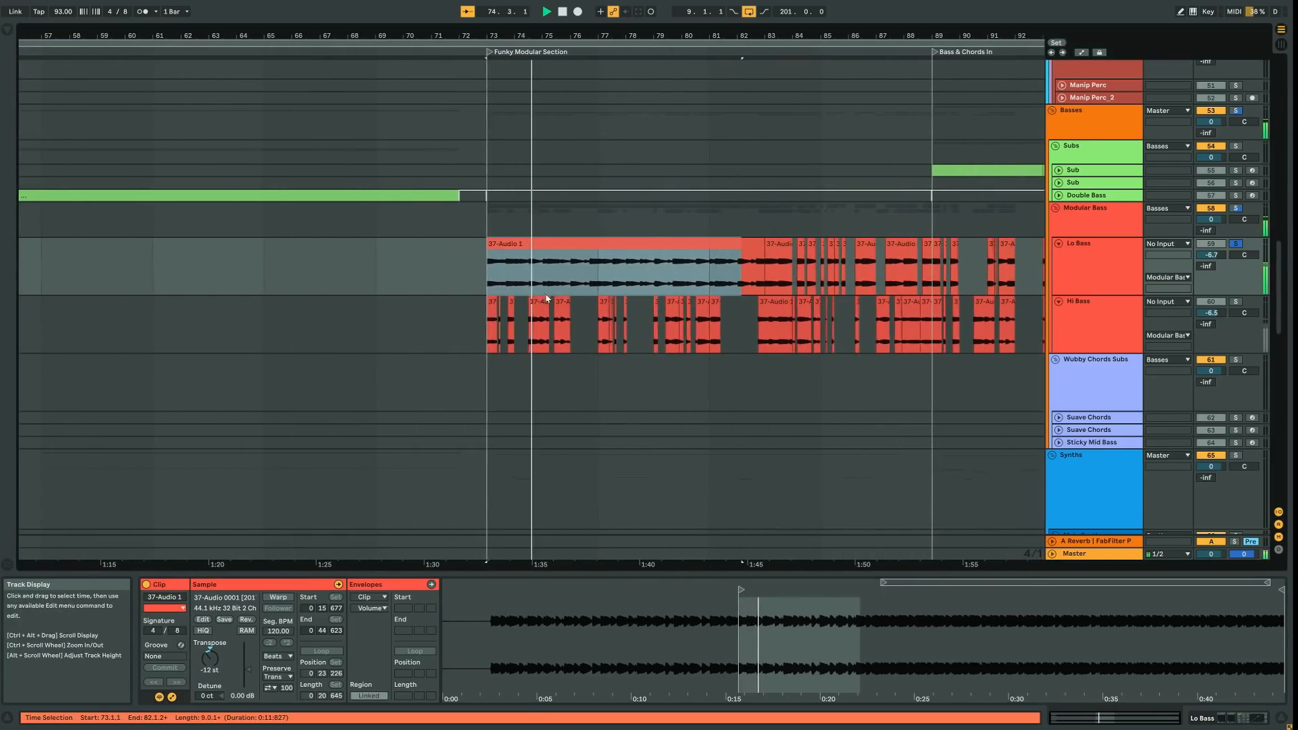
# Extend the first Hi Bass clip from bar 73 to about bar 93 and play the track soloed
pyautogui.click(528, 325)
pyautogui.moveTo(483, 303); pyautogui.dragTo(1032, 333)
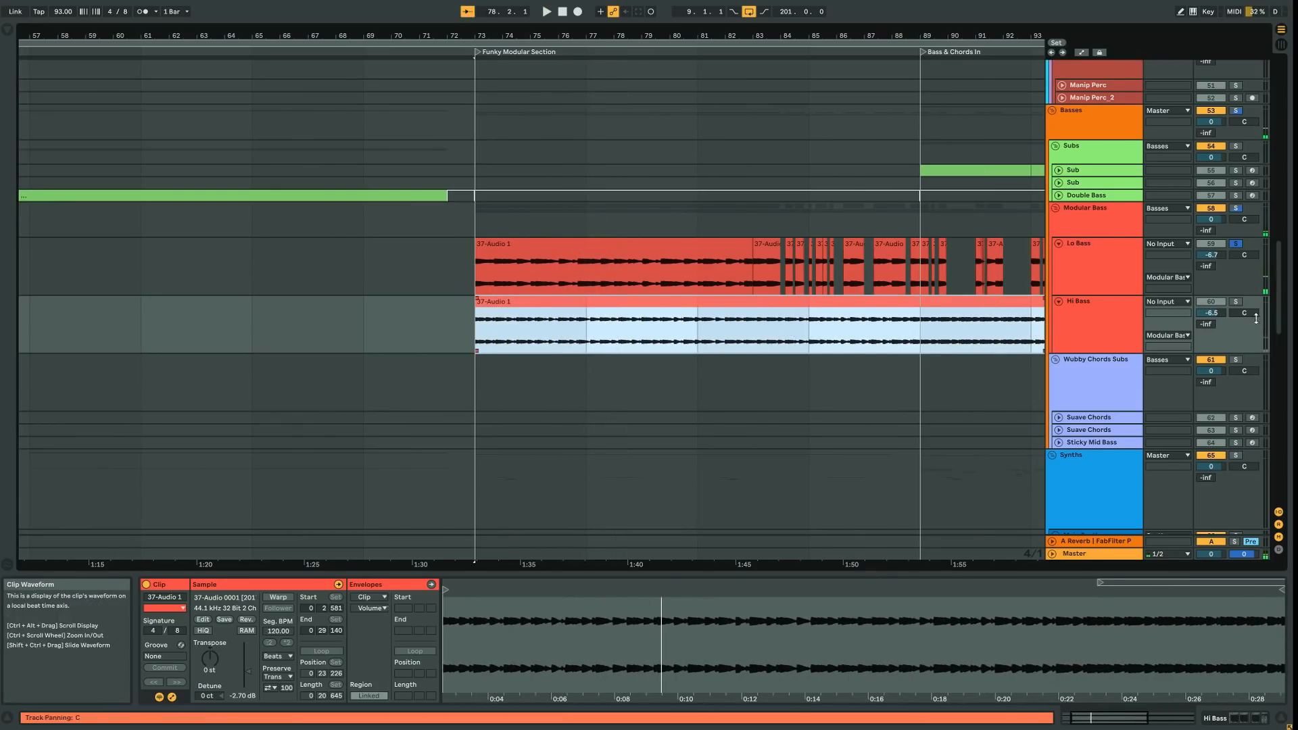
pyautogui.click(1236, 302)
pyautogui.press('space')
pyautogui.doubleClick(1126, 311)
pyautogui.click(901, 310)
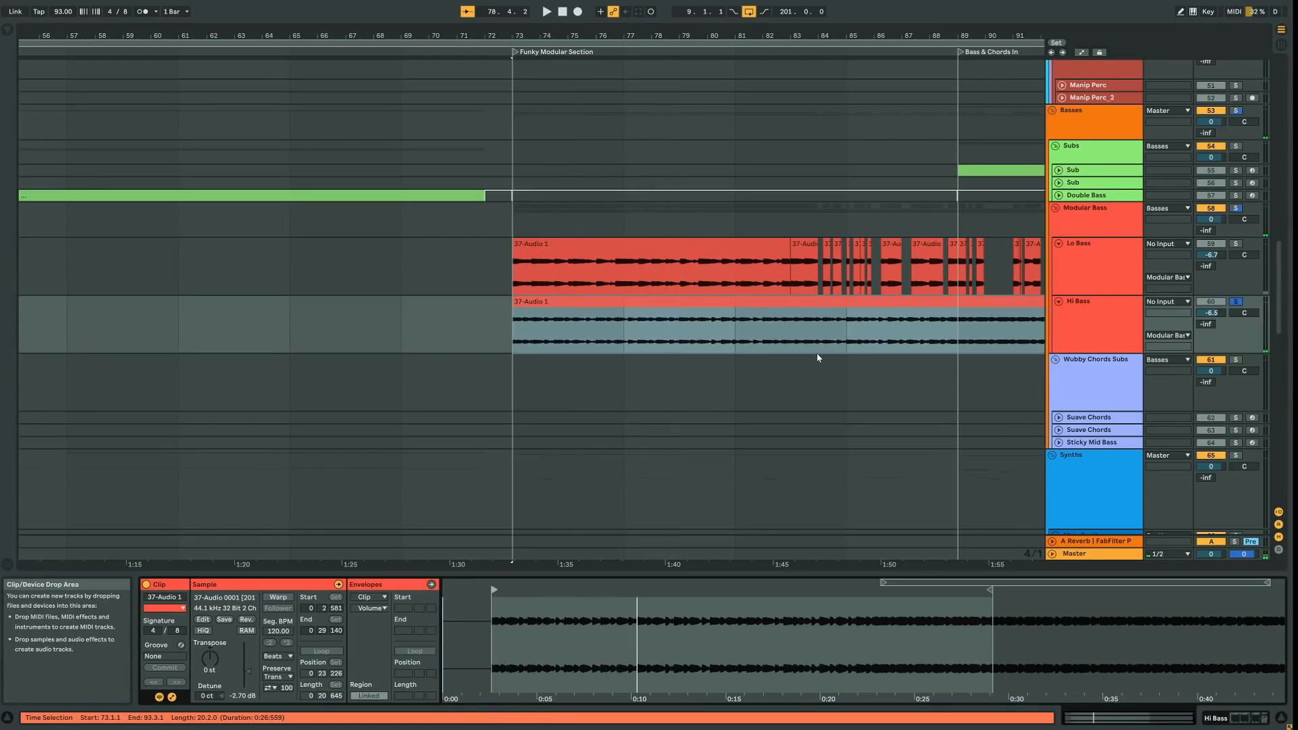
# Undo the extensions of the Hi Bass and Lo Bass clips
pyautogui.hotkey('ctrl', 'z')
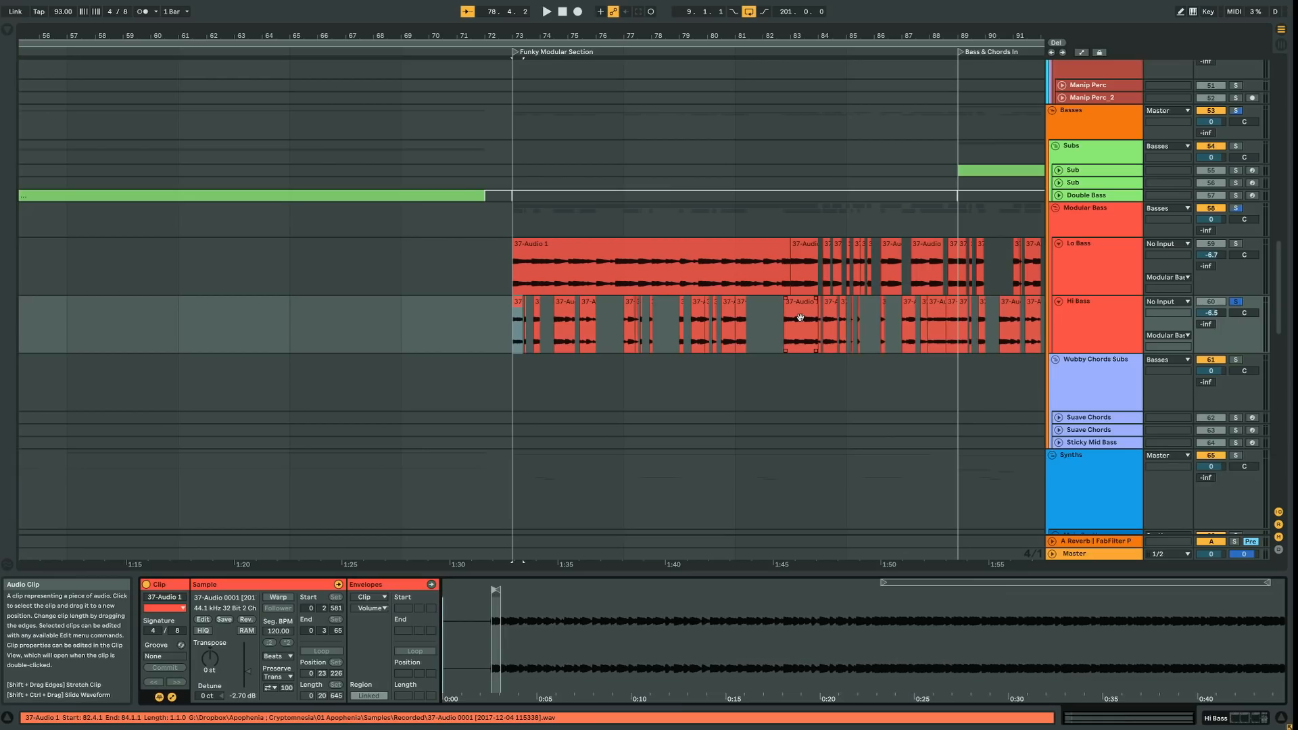
pyautogui.hotkey('ctrl', 'z')
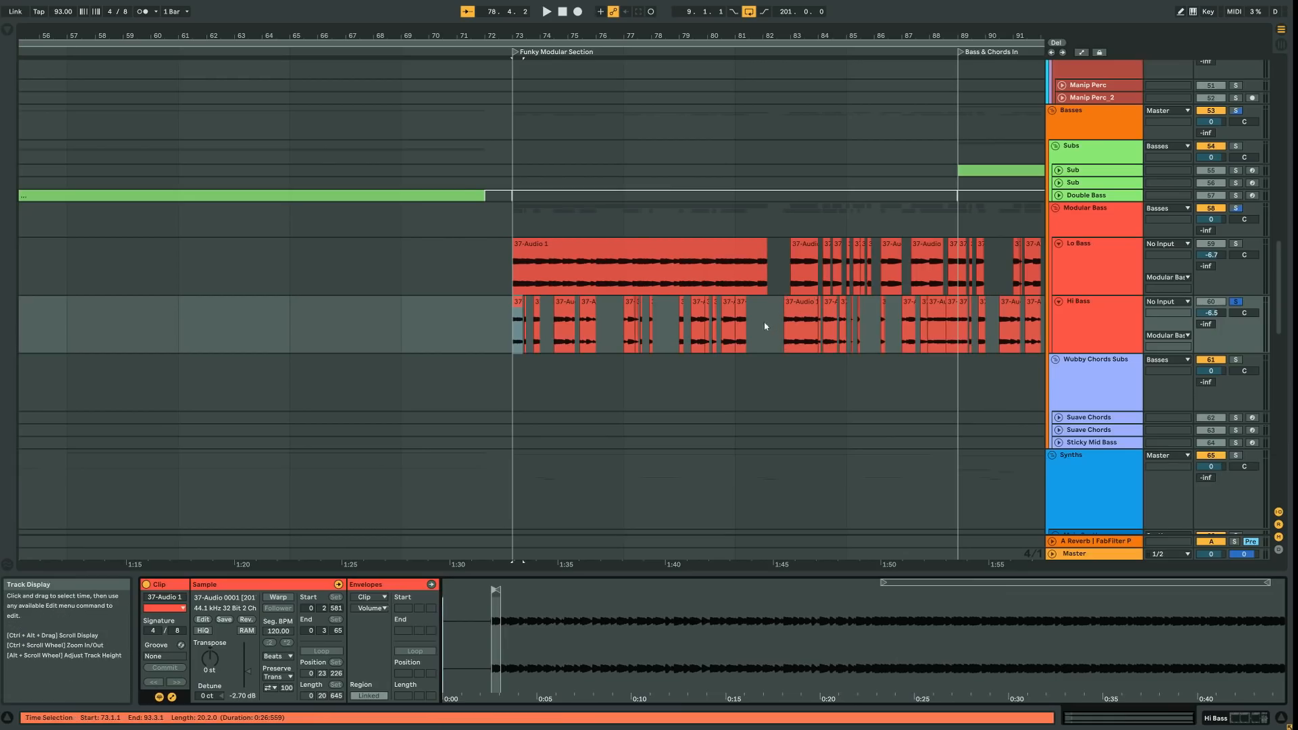
pyautogui.hotkey('ctrl', 'z')
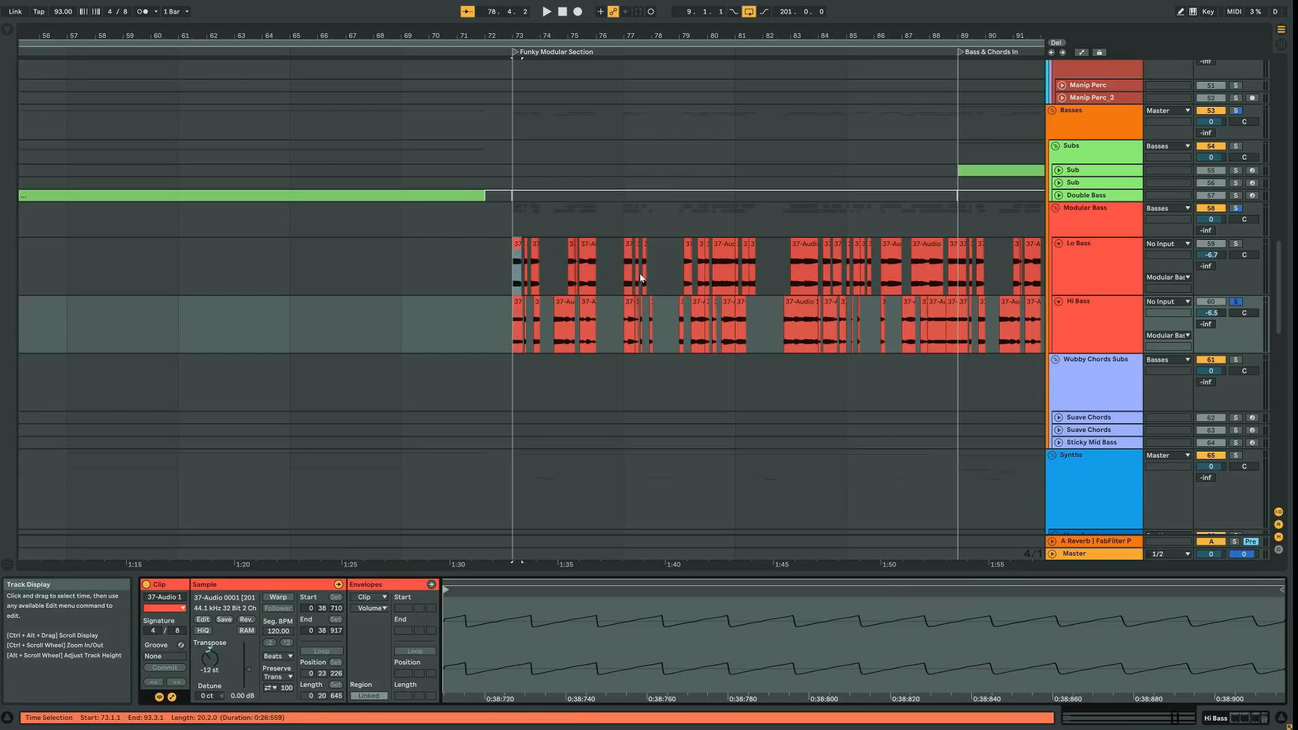
# Solo the Modular Bass group and play its cut-up clips together from bar 73
pyautogui.click(1235, 209)
pyautogui.moveTo(524, 36); pyautogui.dragTo(544, 318)
pyautogui.press('space')
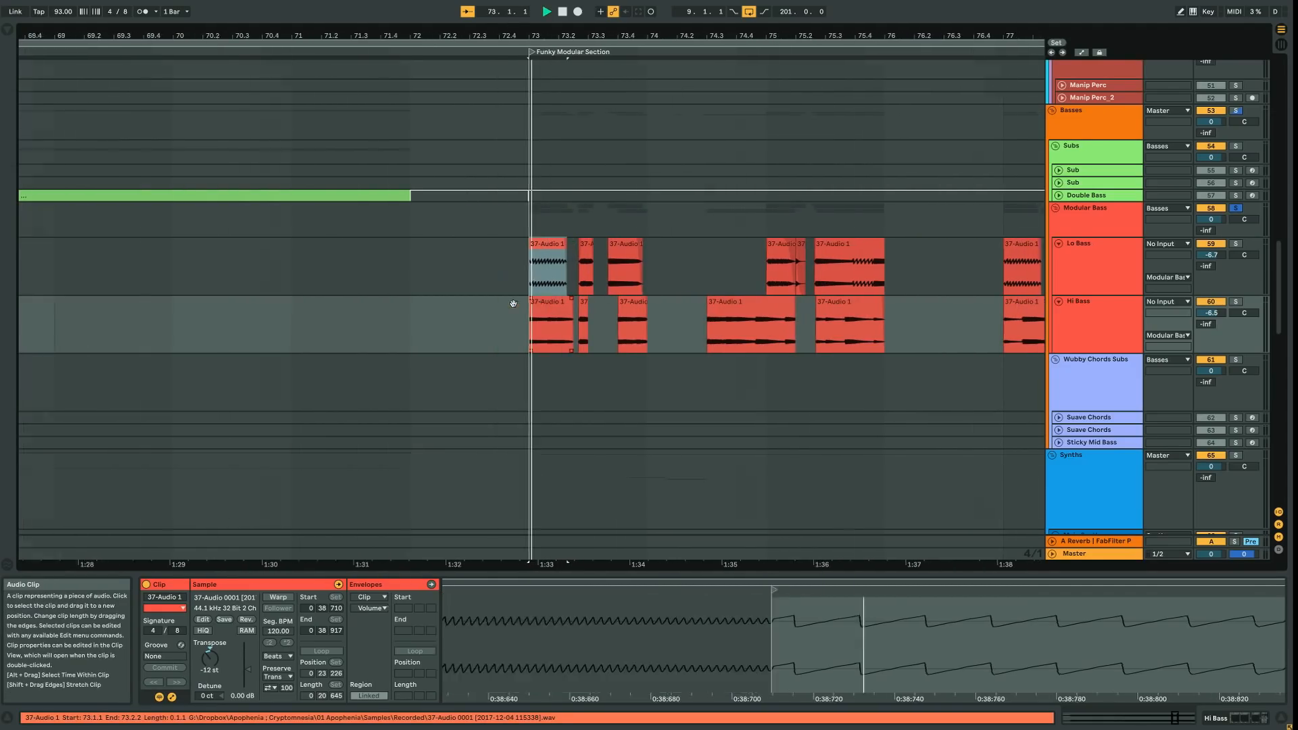
pyautogui.press('space')
pyautogui.scroll(12, 1041, 222)
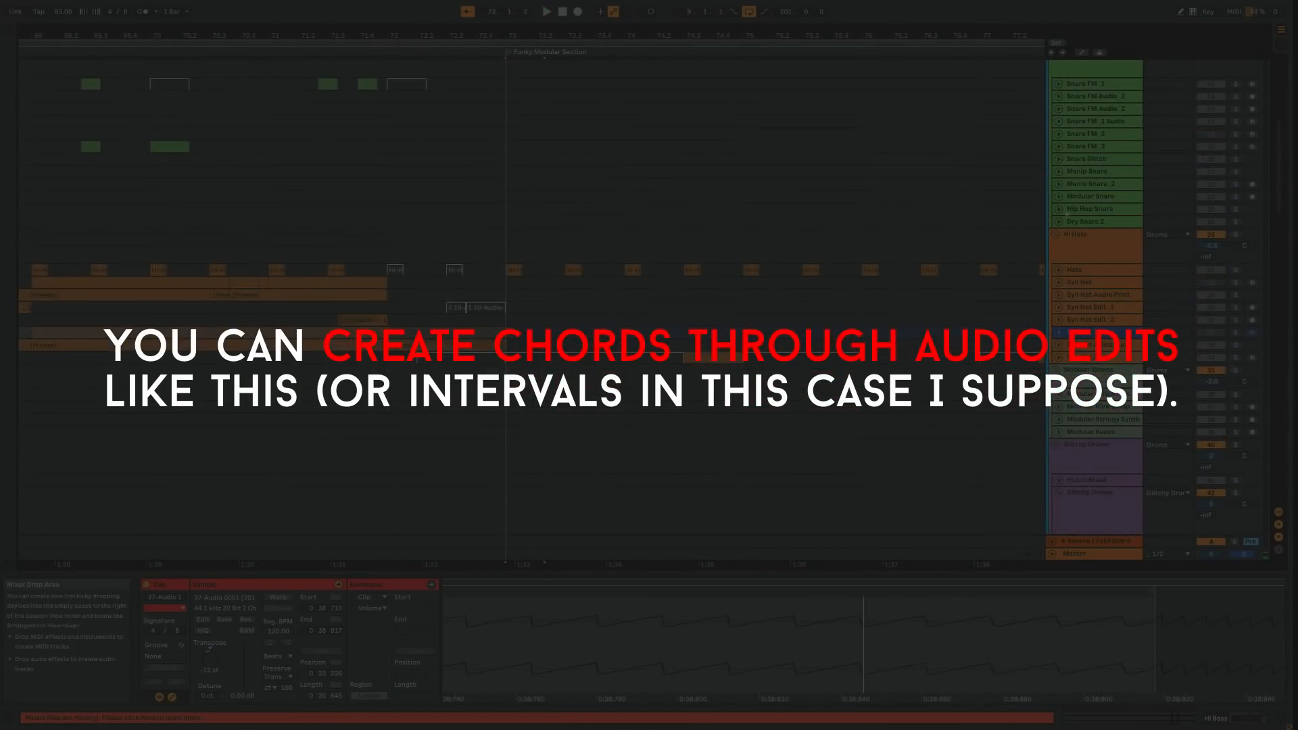
# Solo the Clap 4 track, play it from bar 73, and clear its solo
pyautogui.scroll(8, 1103, 260)
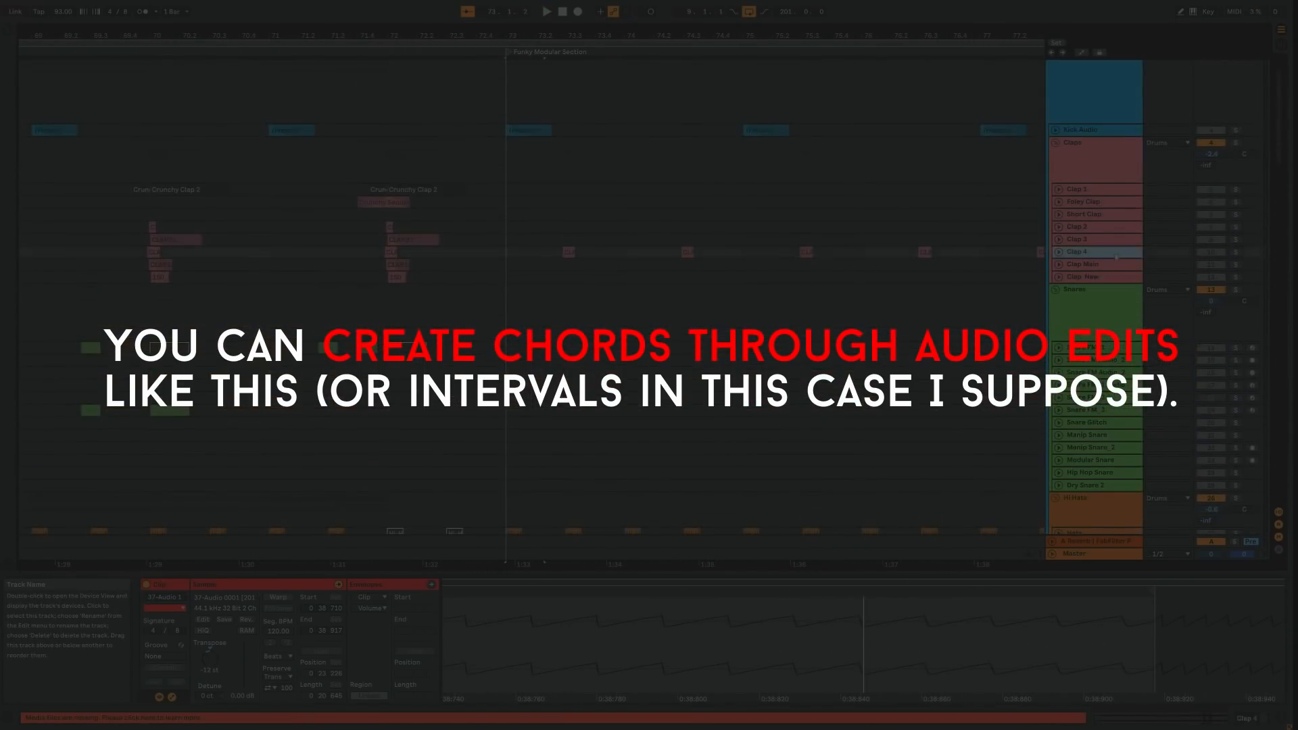
pyautogui.click(1235, 252)
pyautogui.press('space')
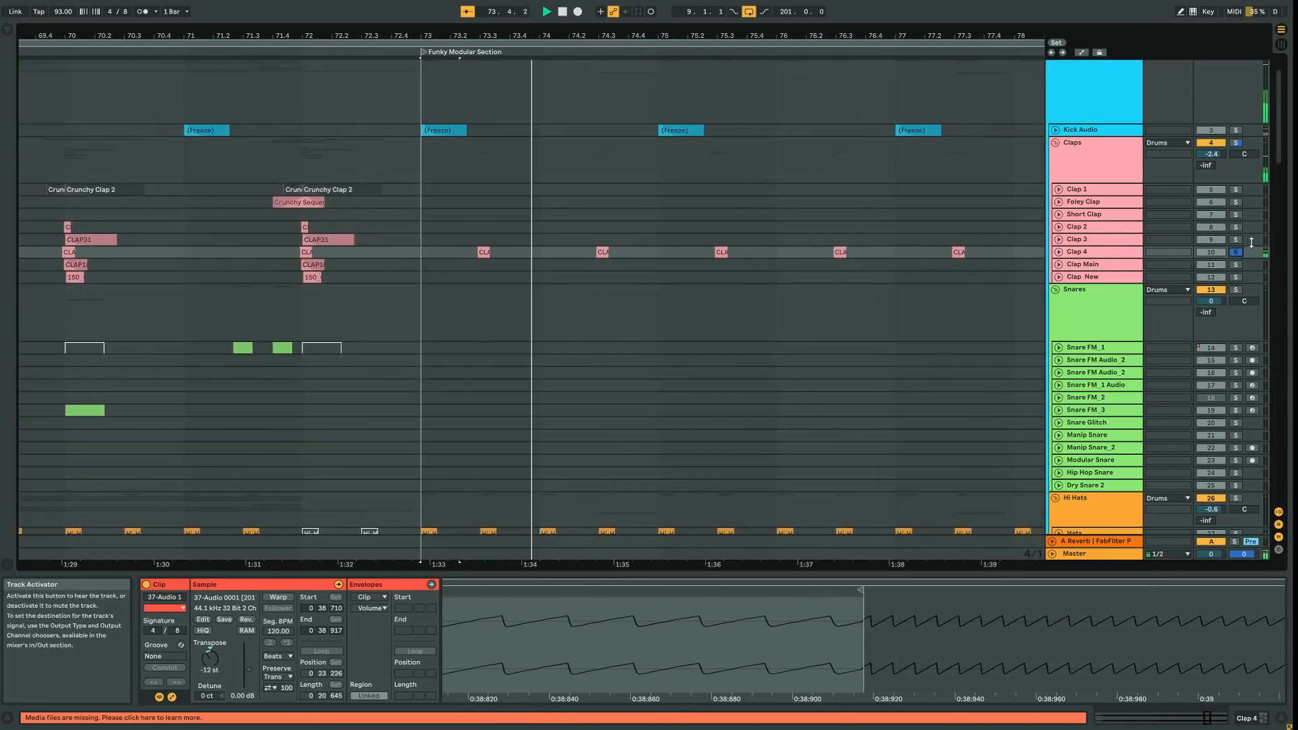
pyautogui.click(1237, 254)
pyautogui.press('space')
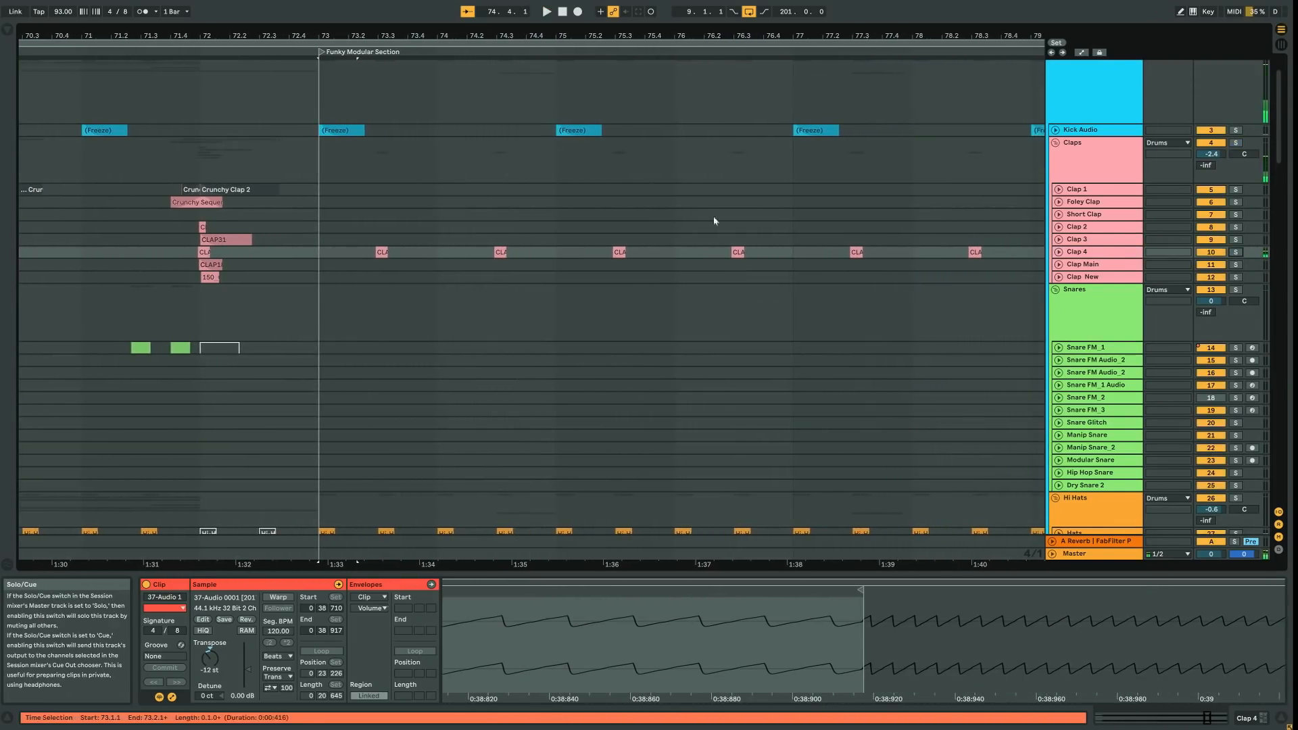
# Select bars 73 to 89 across the bass tracks, play the full mix from there and unfold the upper Sub track
pyautogui.click(331, 209)
pyautogui.press('-')
pyautogui.press('-')
pyautogui.press('-')
pyautogui.scroll(-6, 564, 321)
pyautogui.scroll(-10, 573, 319)
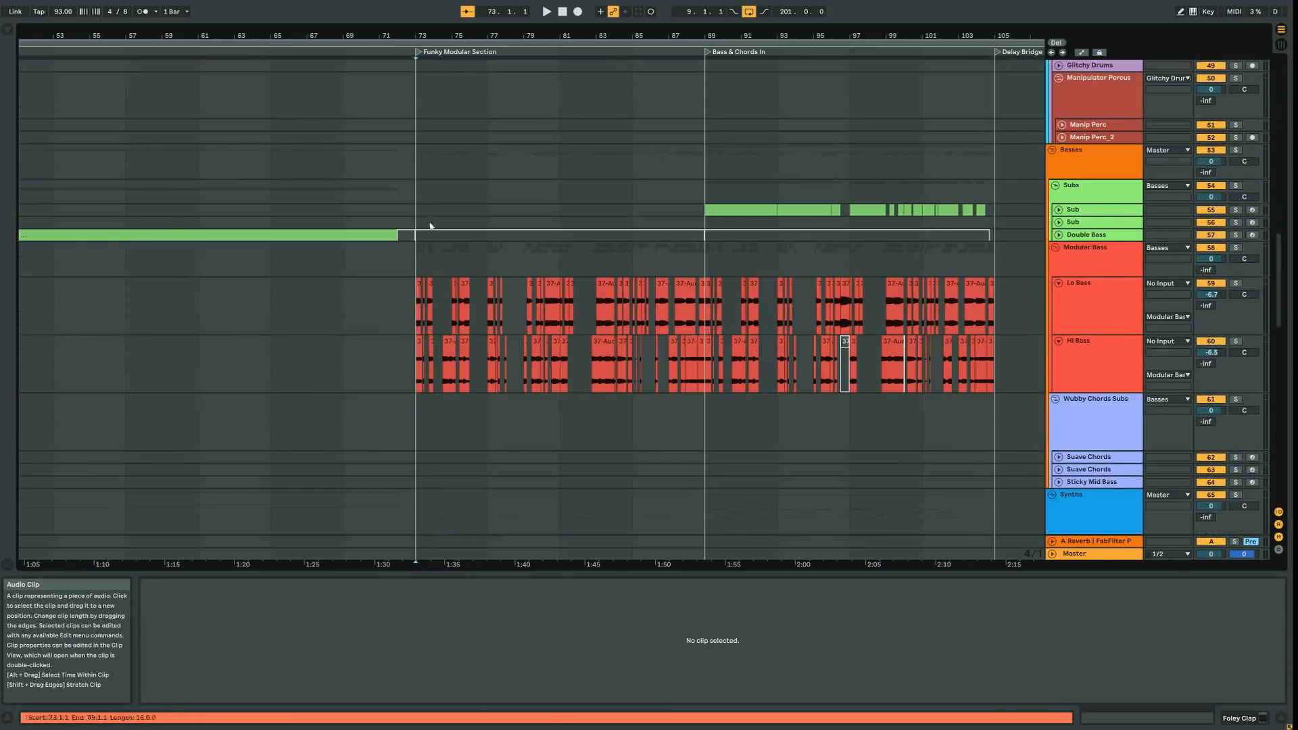
pyautogui.keyDown('shift'); pyautogui.click(727, 390); pyautogui.keyUp('shift')
pyautogui.press('space')
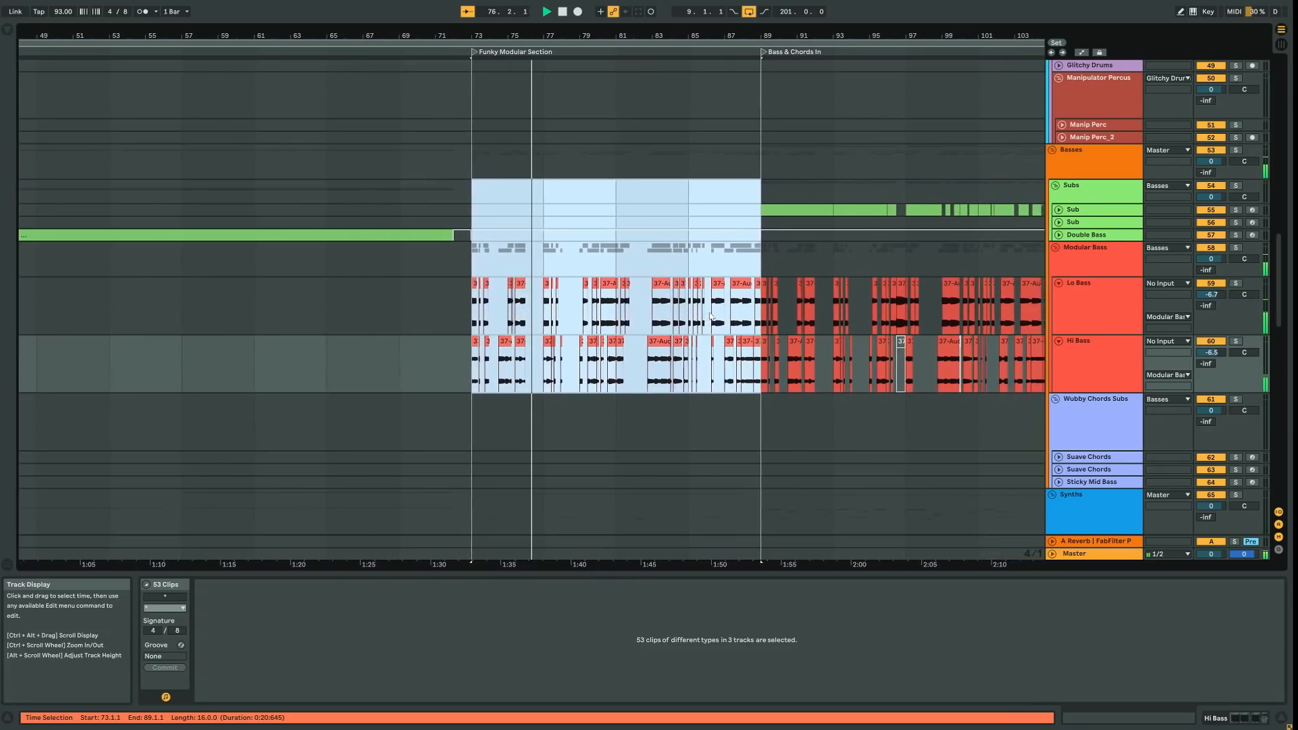
pyautogui.click(1100, 211)
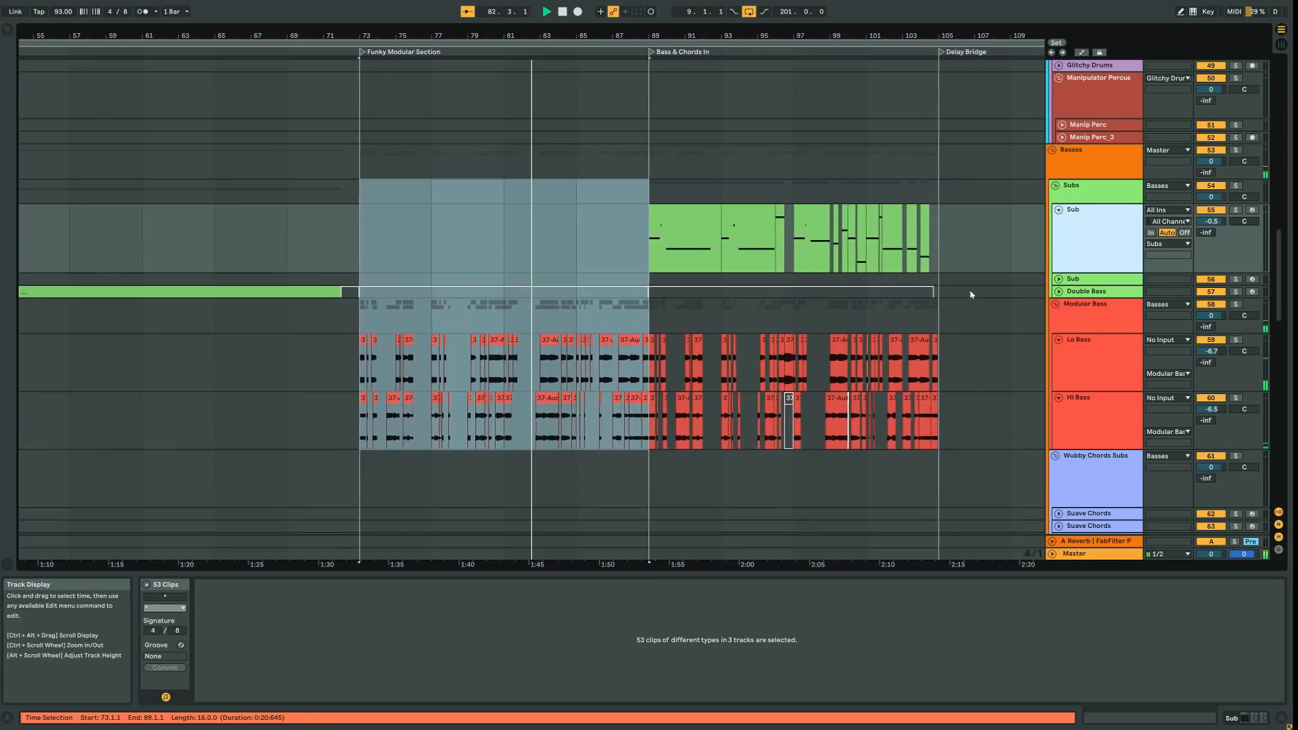
pyautogui.scroll(-1, 956, 296)
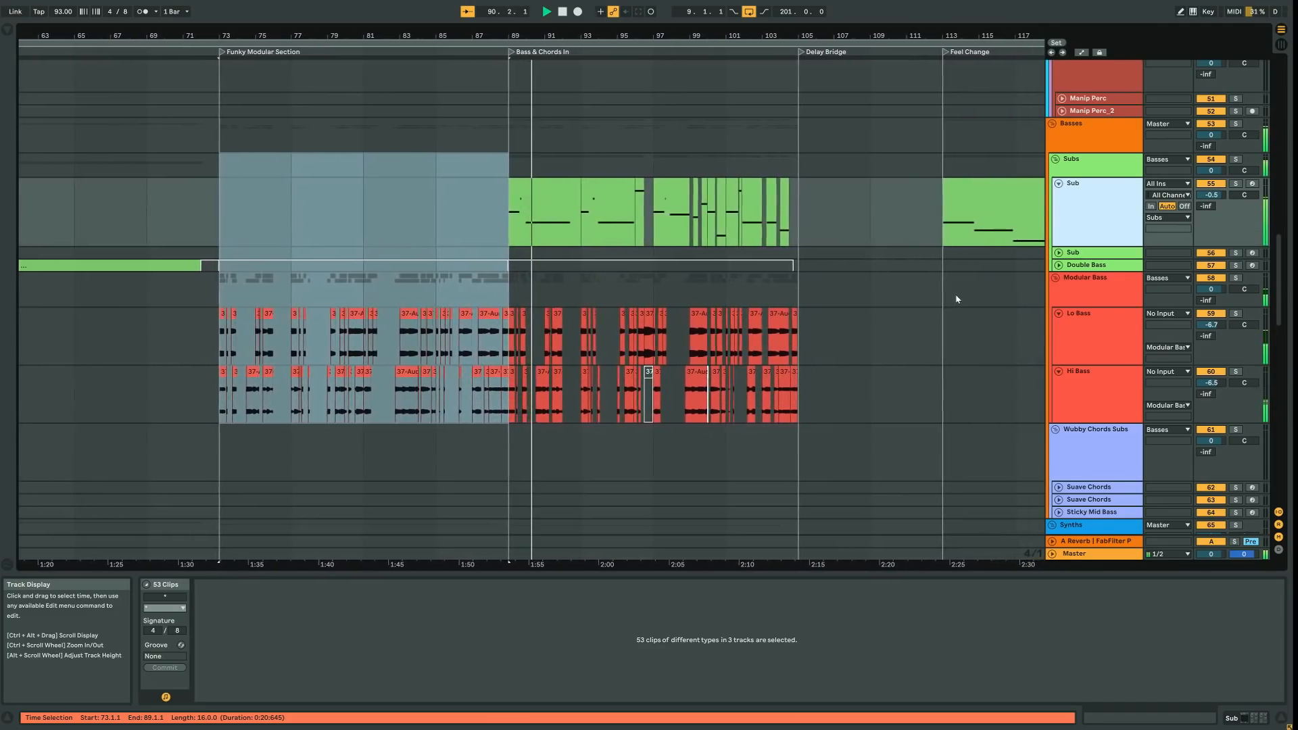
# Play the upper Sub track soloed from bar 89 and show the Modular Bass device chain through to its Compressor
pyautogui.click(597, 229)
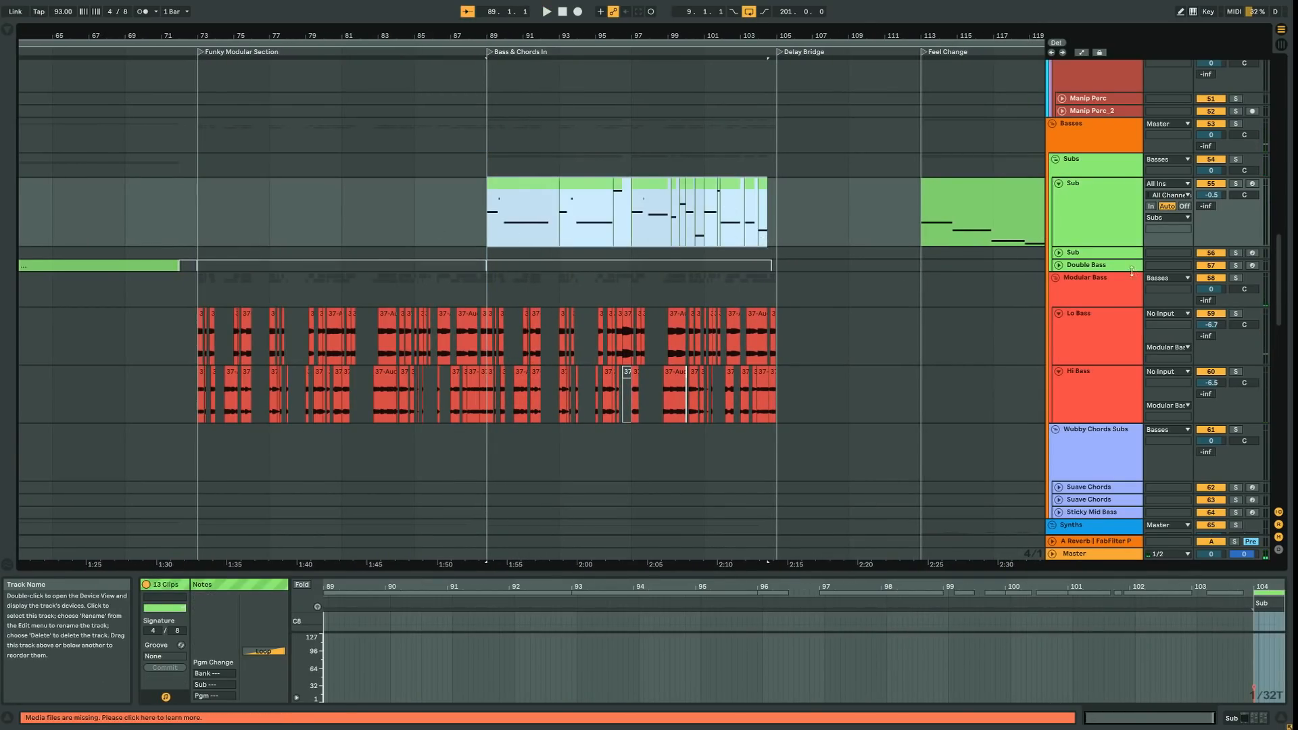
pyautogui.click(1131, 279)
pyautogui.doubleClick(1119, 290)
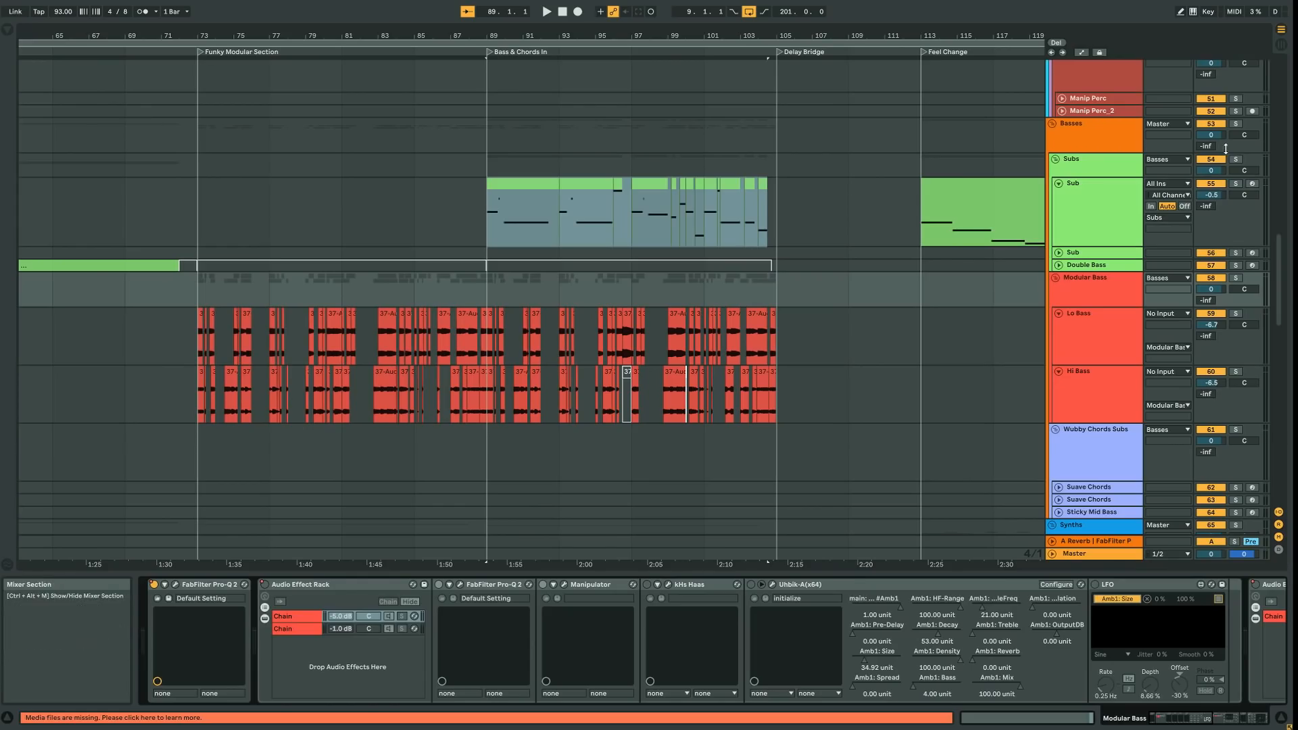
pyautogui.click(1235, 184)
pyautogui.press('space')
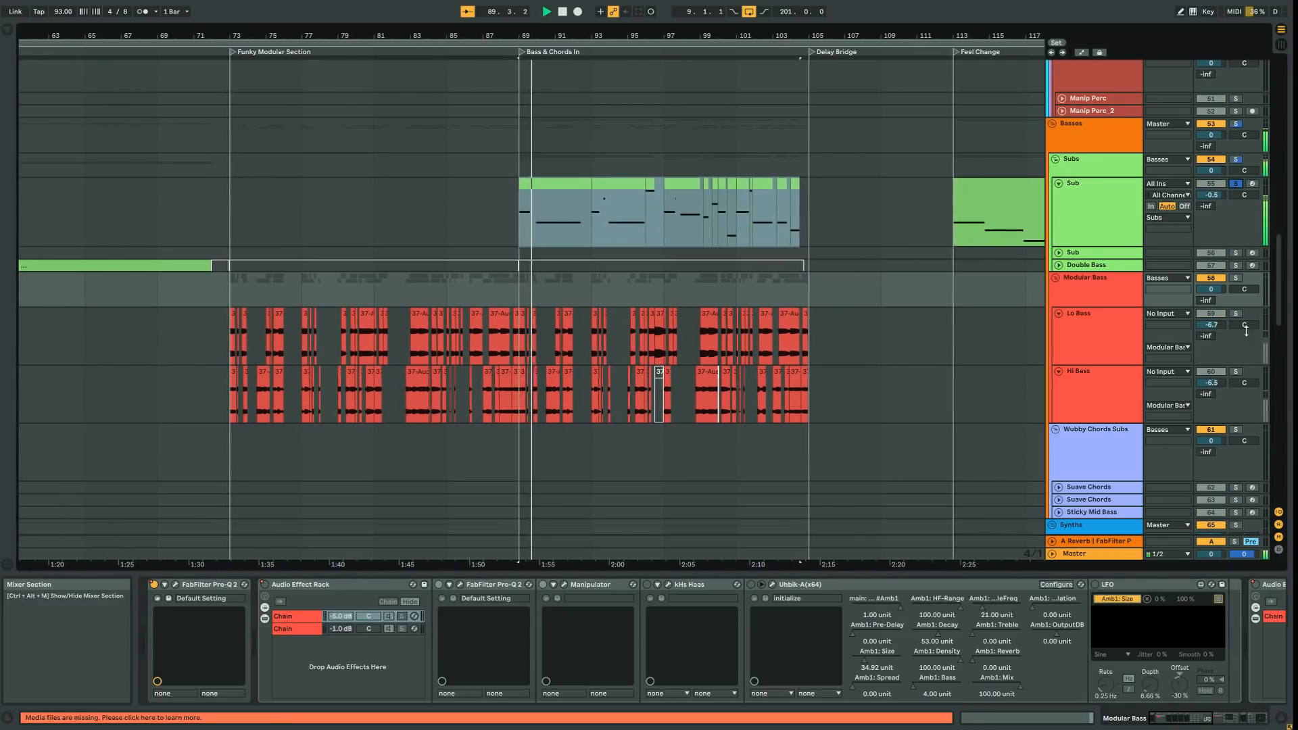
pyautogui.press('space')
pyautogui.moveTo(1210, 718); pyautogui.dragTo(1262, 715)
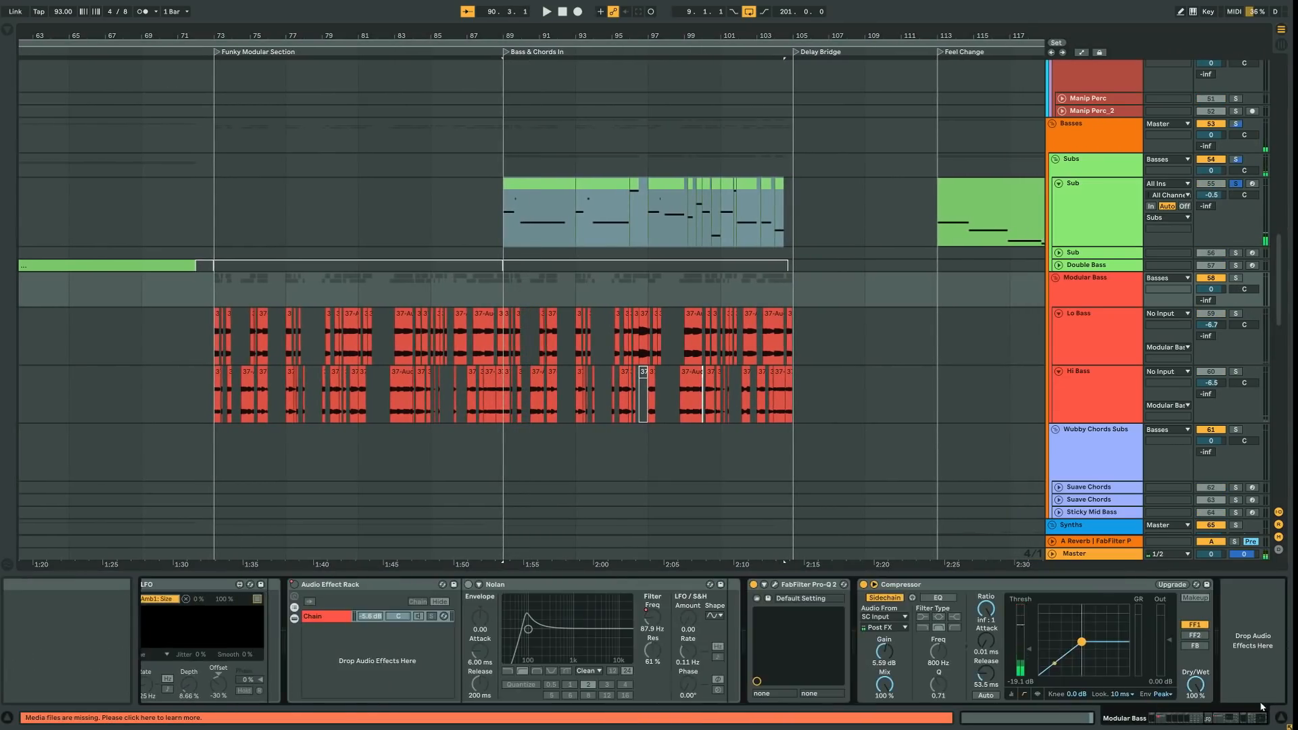
# Solo Modular Bass together with Sub, play both from the Bass & Chords In section, and clear the solos
pyautogui.keyDown('ctrl'); pyautogui.click(1235, 277); pyautogui.keyUp('ctrl')
pyautogui.press('space')
pyautogui.moveTo(597, 35); pyautogui.dragTo(473, 10)
pyautogui.scroll(-3, 660, 313)
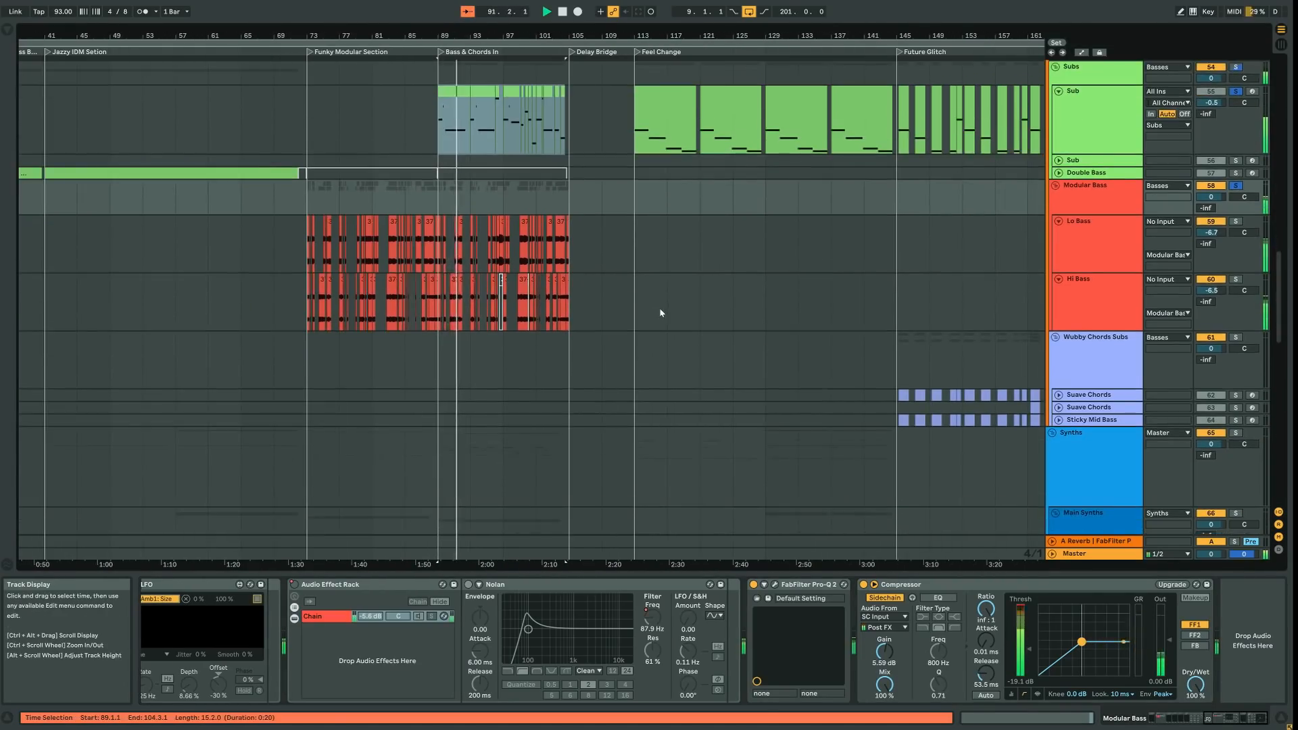
pyautogui.click(454, 204)
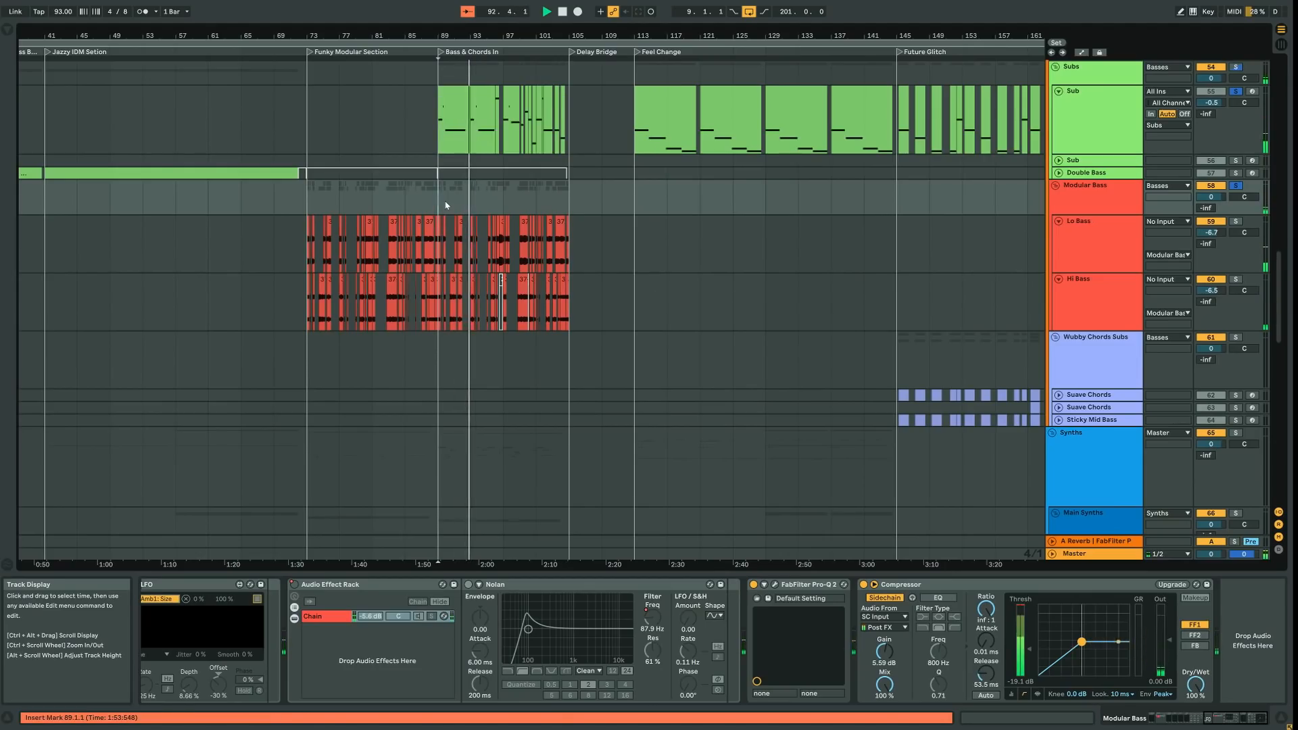
pyautogui.scroll(3, 969, 233)
pyautogui.click(1235, 171)
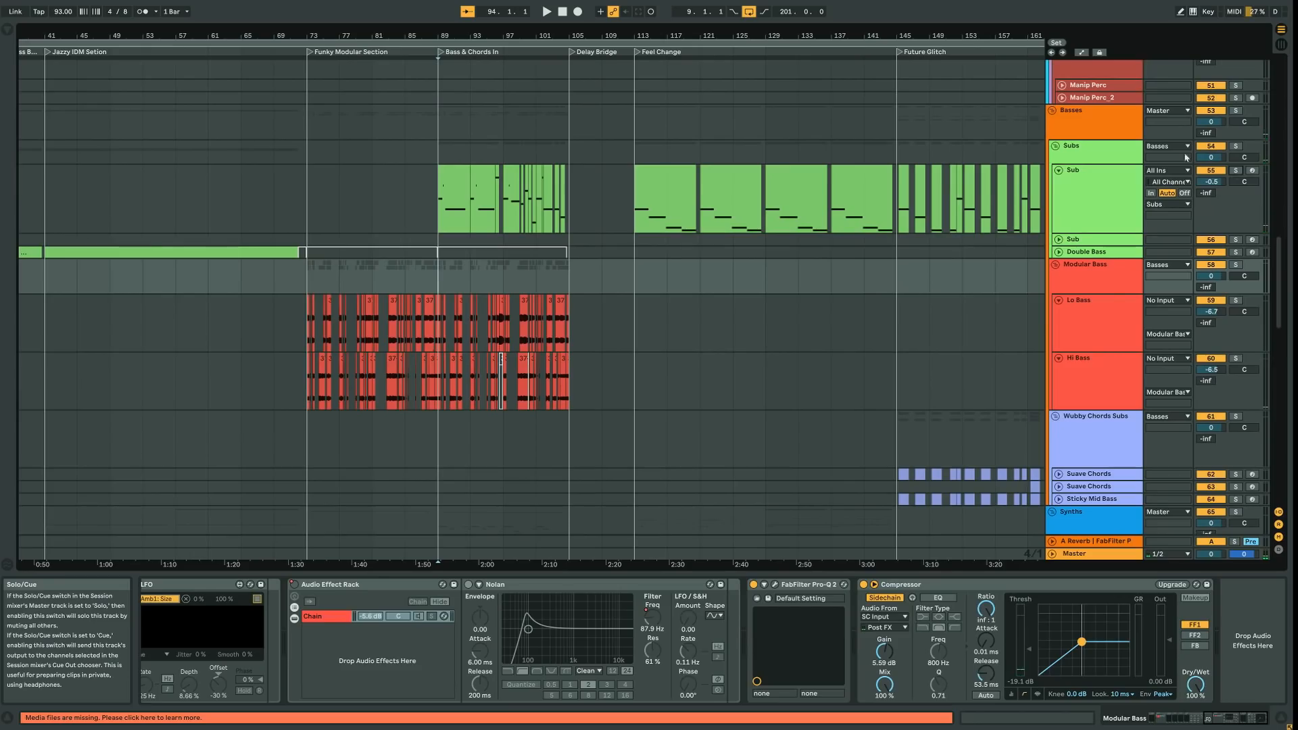
# Fold the upper Sub, Lo Bass and Hi Bass tracks
pyautogui.click(1128, 187)
pyautogui.press('u')
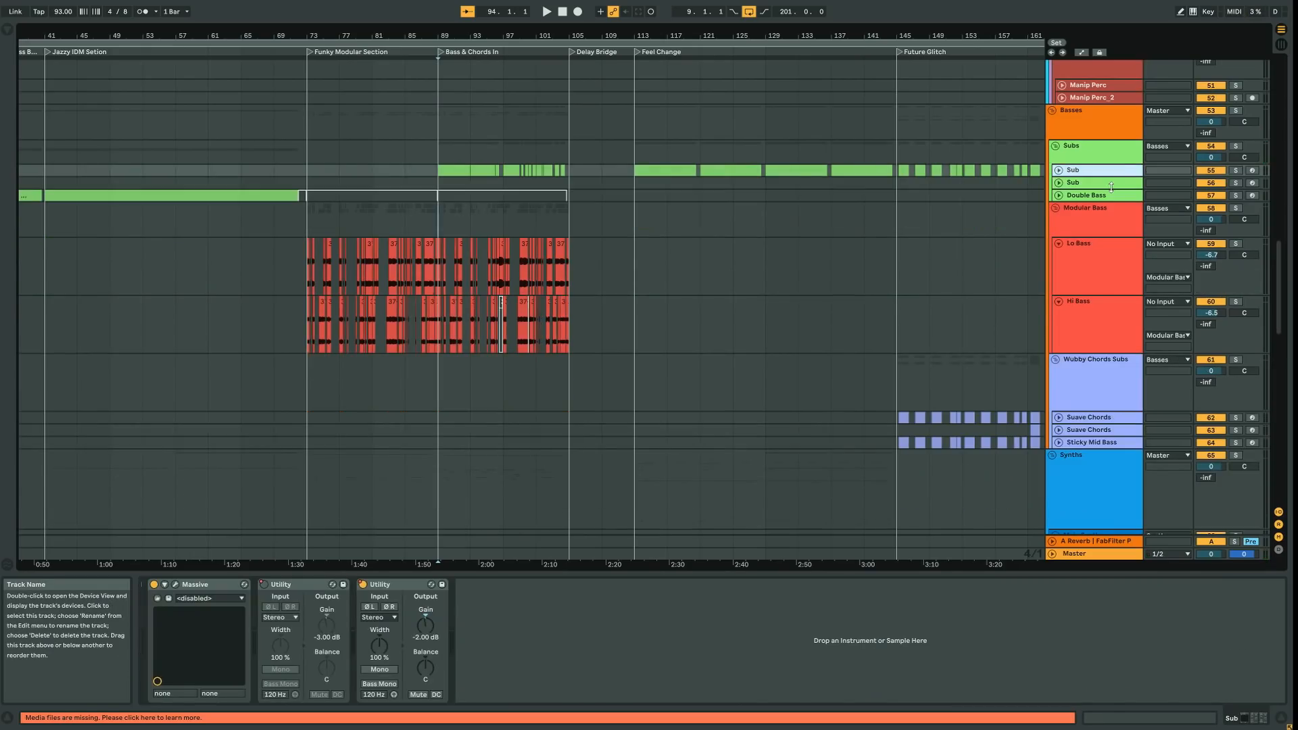
pyautogui.click(1102, 242)
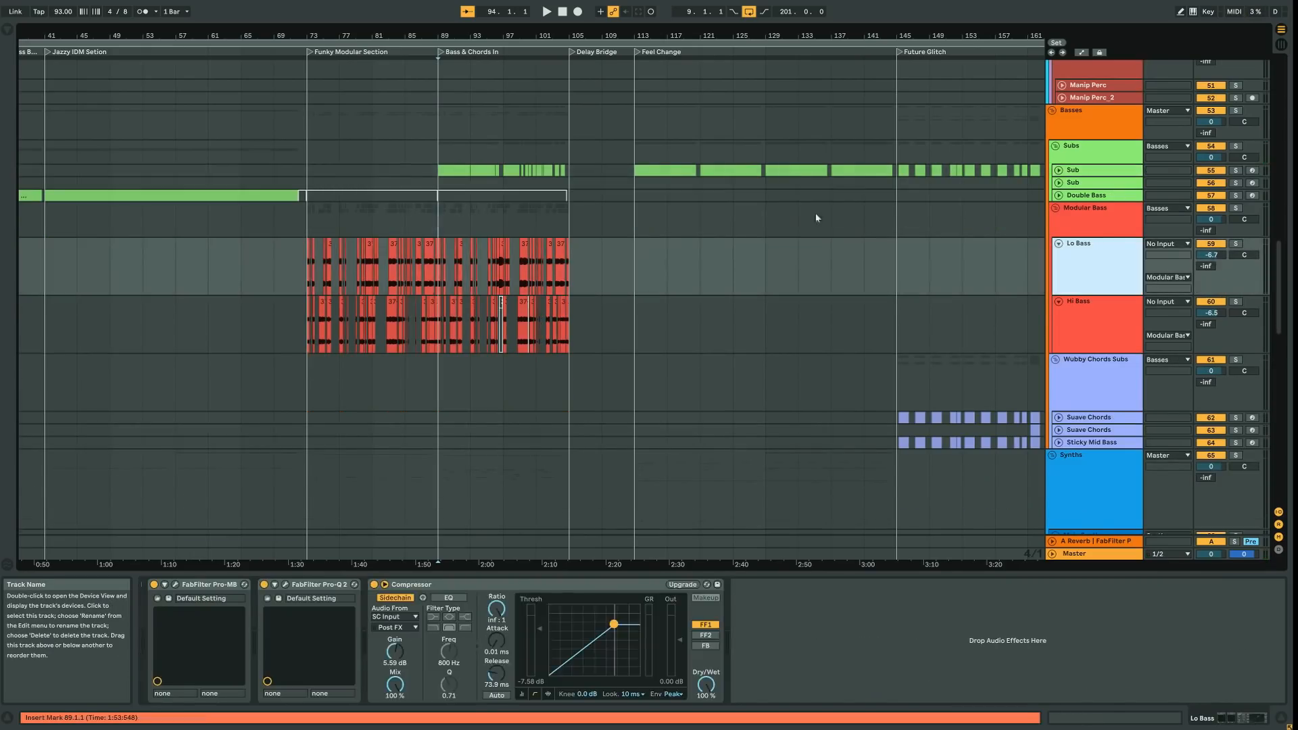
pyautogui.press('u')
pyautogui.press('Down')
pyautogui.press('u')
# Select bars 113 to 145 on the Zeb Verb Melody track and play the full Feel Change section, looking through its tracks
pyautogui.moveTo(570, 122); pyautogui.dragTo(921, 124)
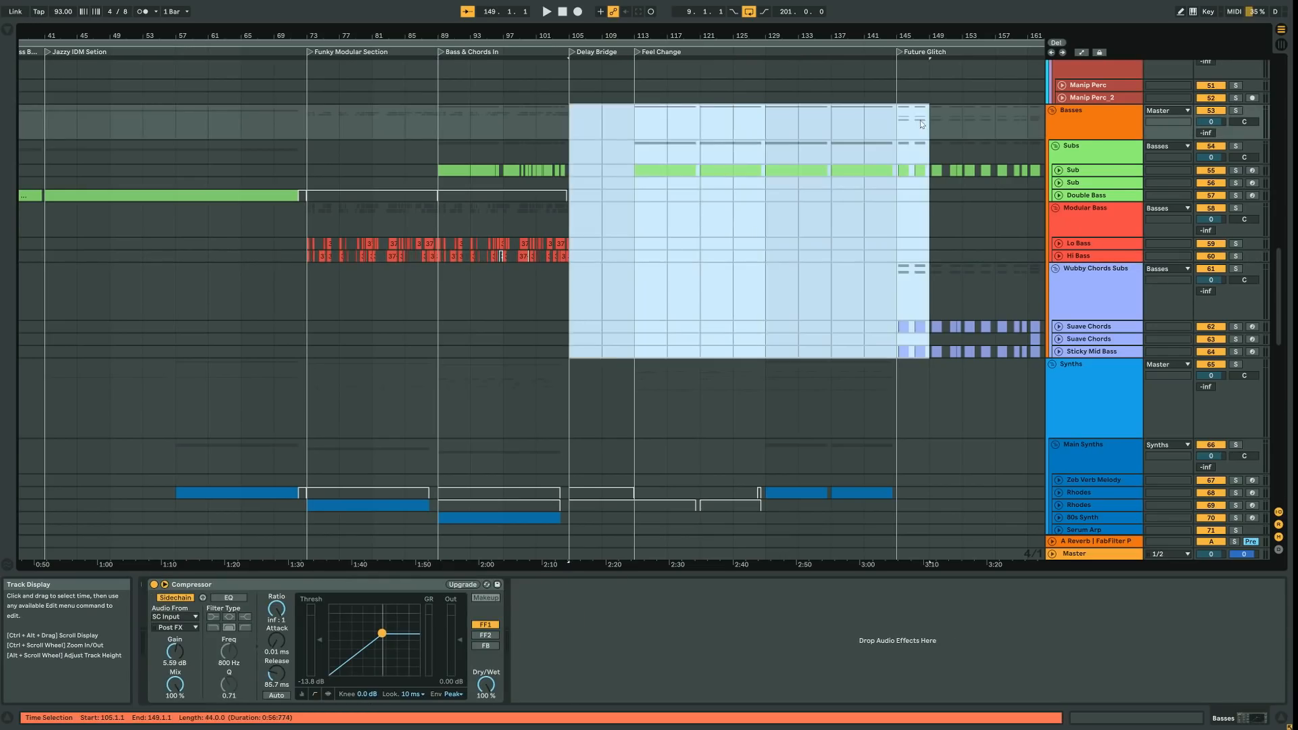
pyautogui.click(636, 123)
pyautogui.scroll(-5, 600, 383)
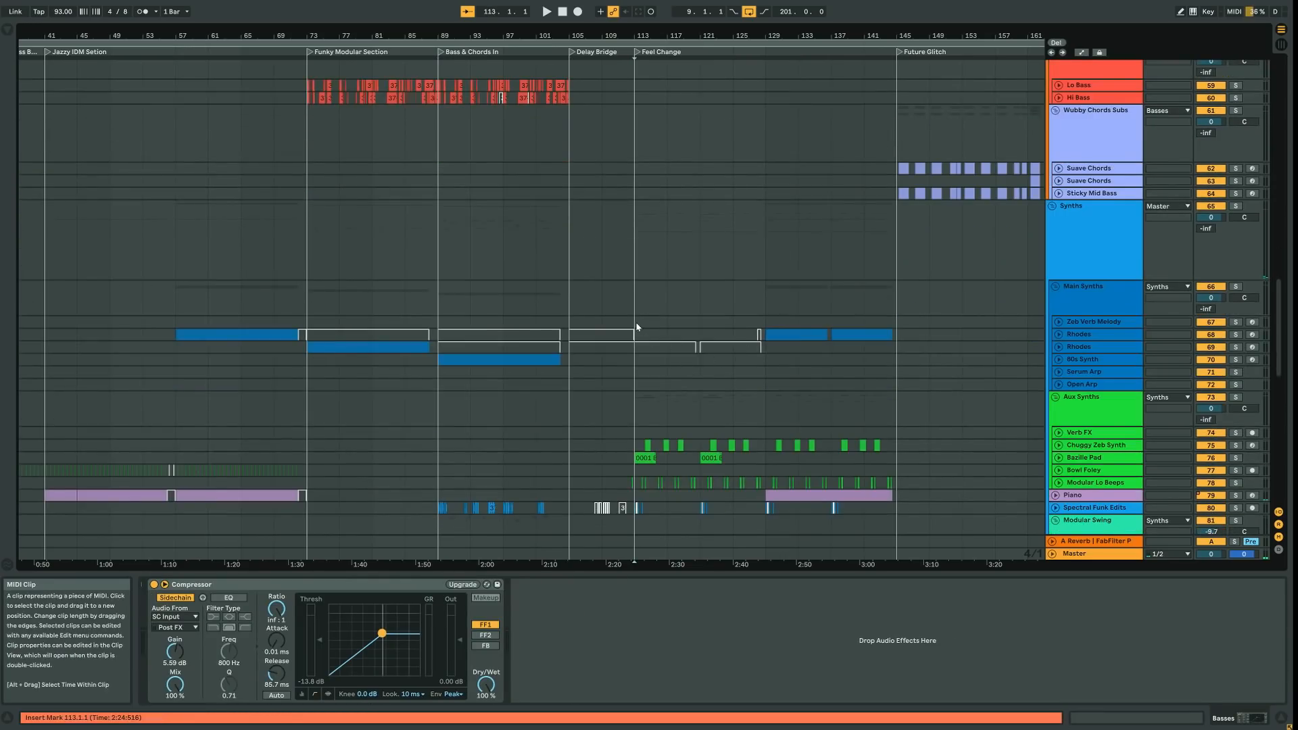
pyautogui.moveTo(637, 329); pyautogui.dragTo(893, 331)
pyautogui.scroll(-4, 871, 342)
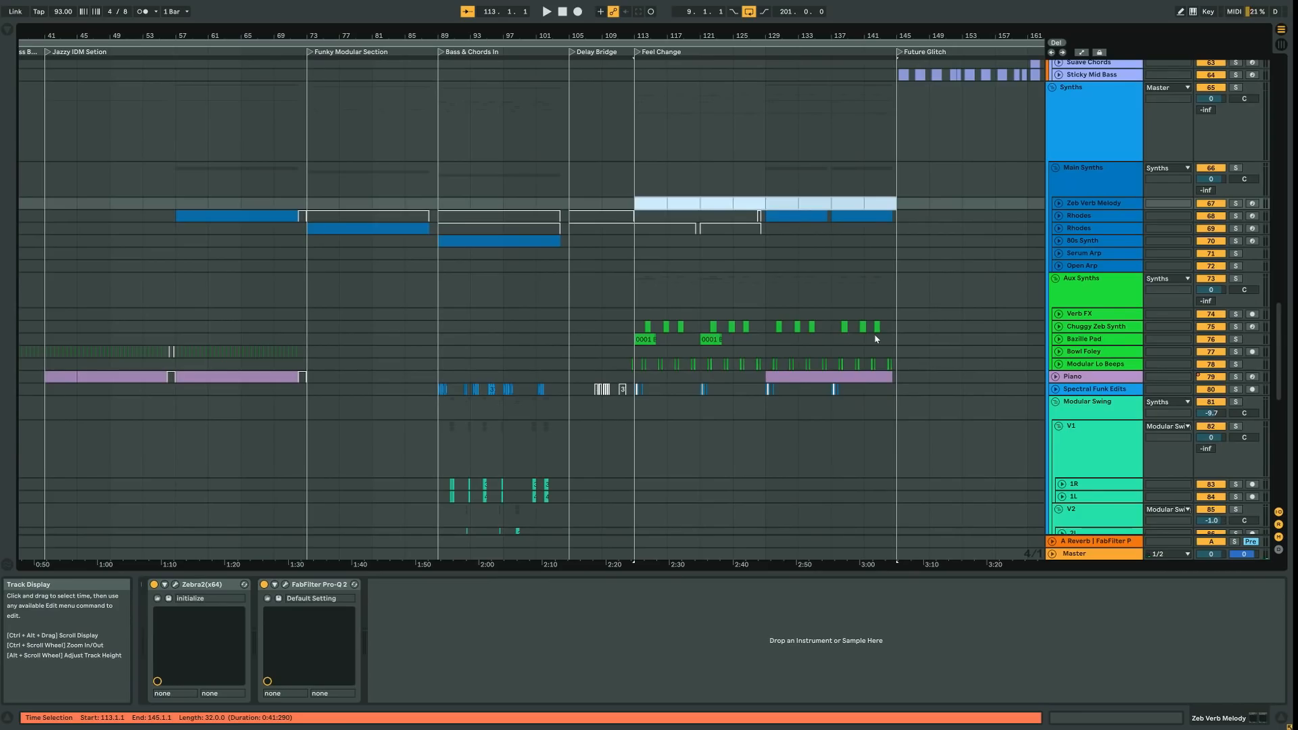
pyautogui.press('space')
pyautogui.moveTo(567, 36); pyautogui.dragTo(413, 135)
pyautogui.scroll(-9, 780, 315)
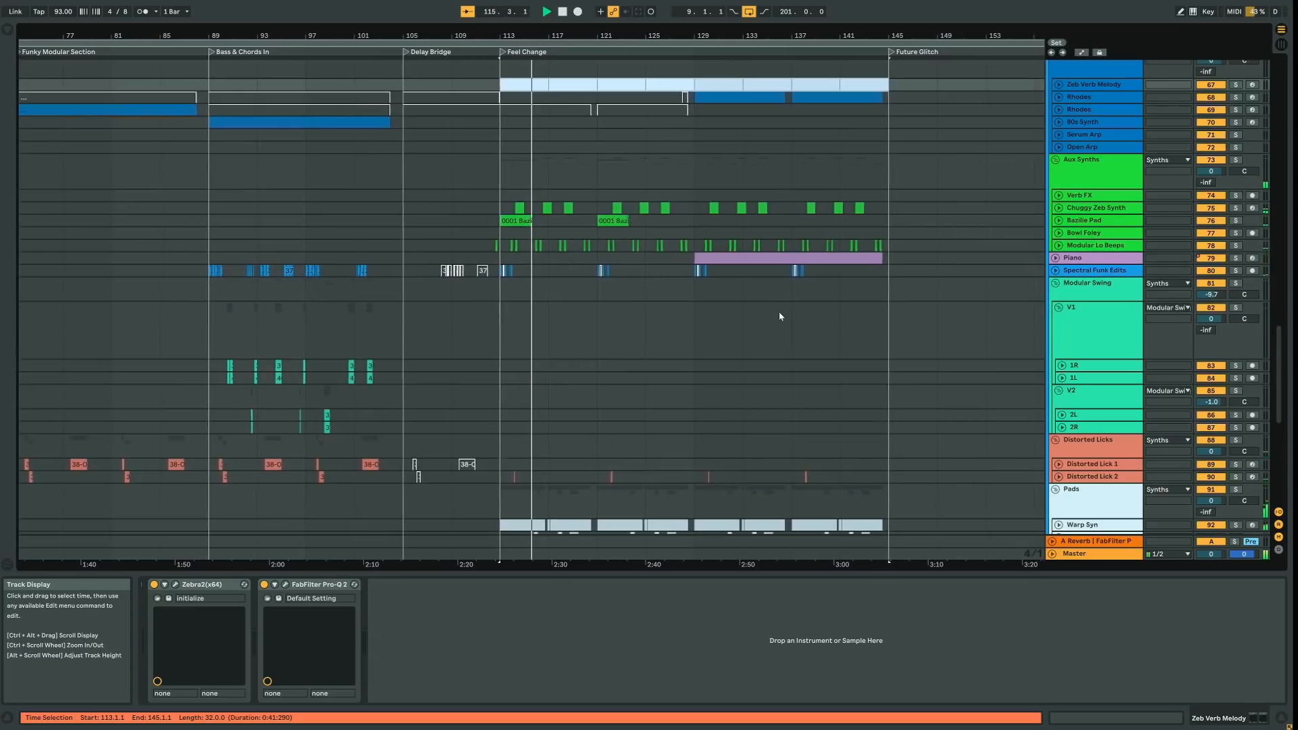
pyautogui.scroll(-2, 780, 316)
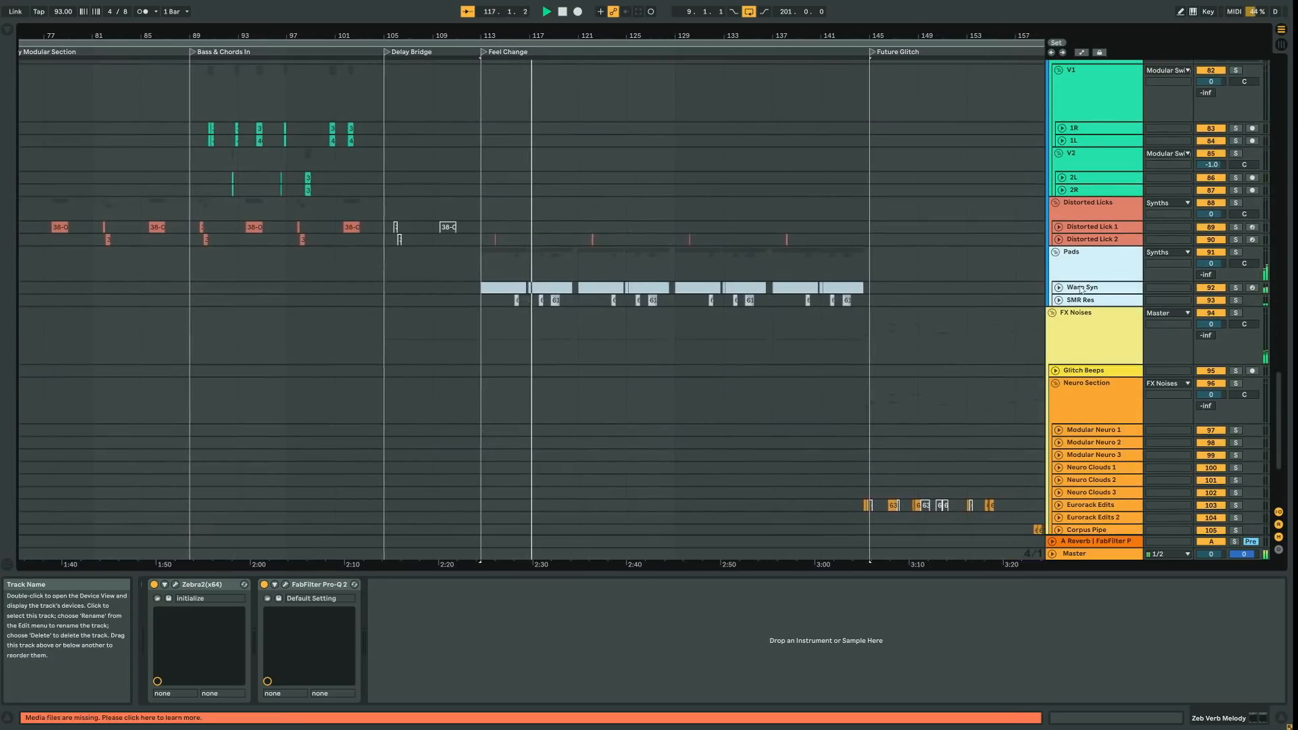
# Unfold the Warp Syn track, solo it and play its clips from bar 113
pyautogui.click(1126, 284)
pyautogui.press('space')
pyautogui.moveTo(507, 320); pyautogui.dragTo(907, 302)
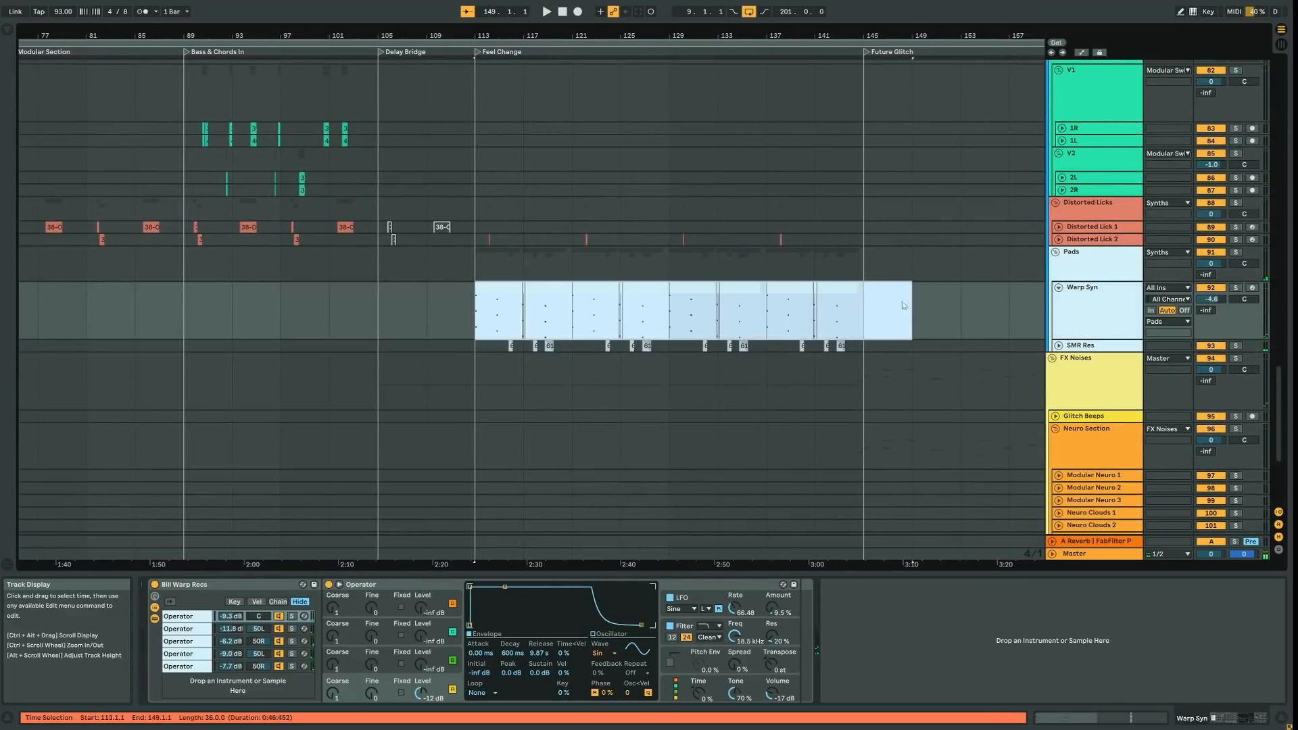
pyautogui.click(1087, 302)
pyautogui.click(1235, 287)
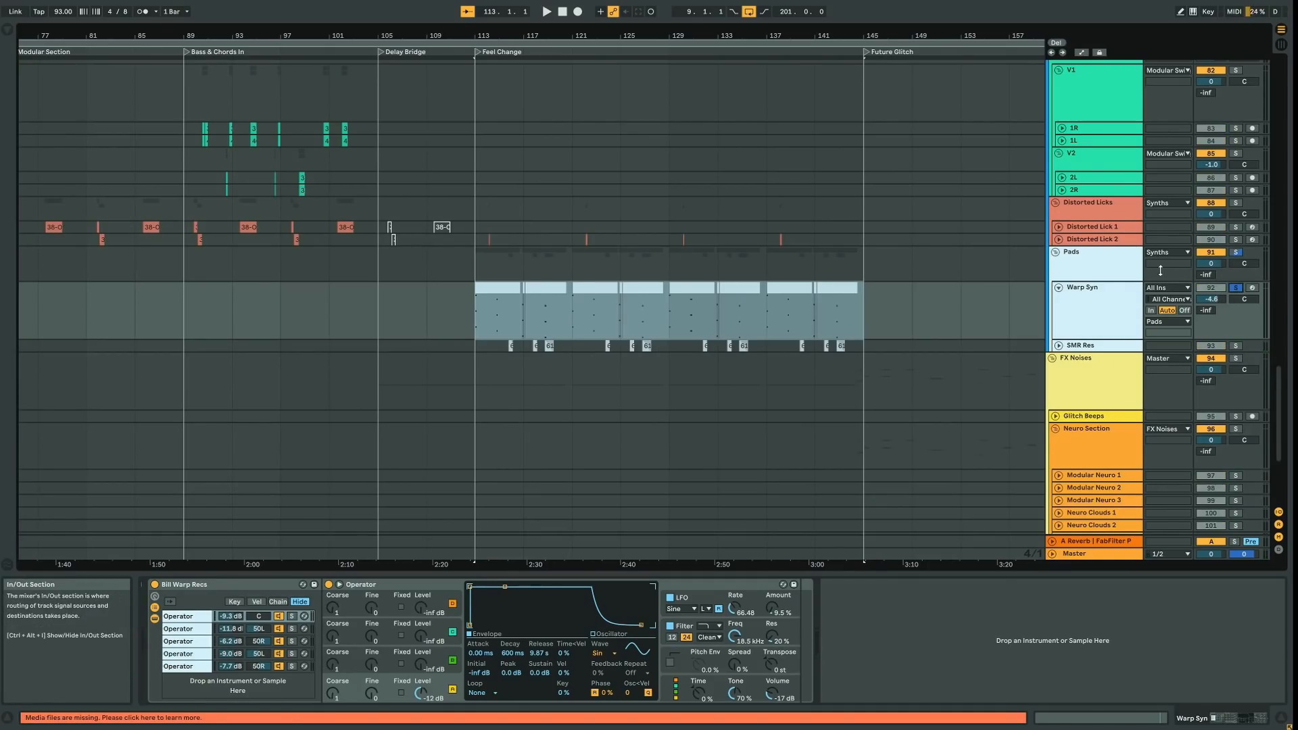
pyautogui.press('space')
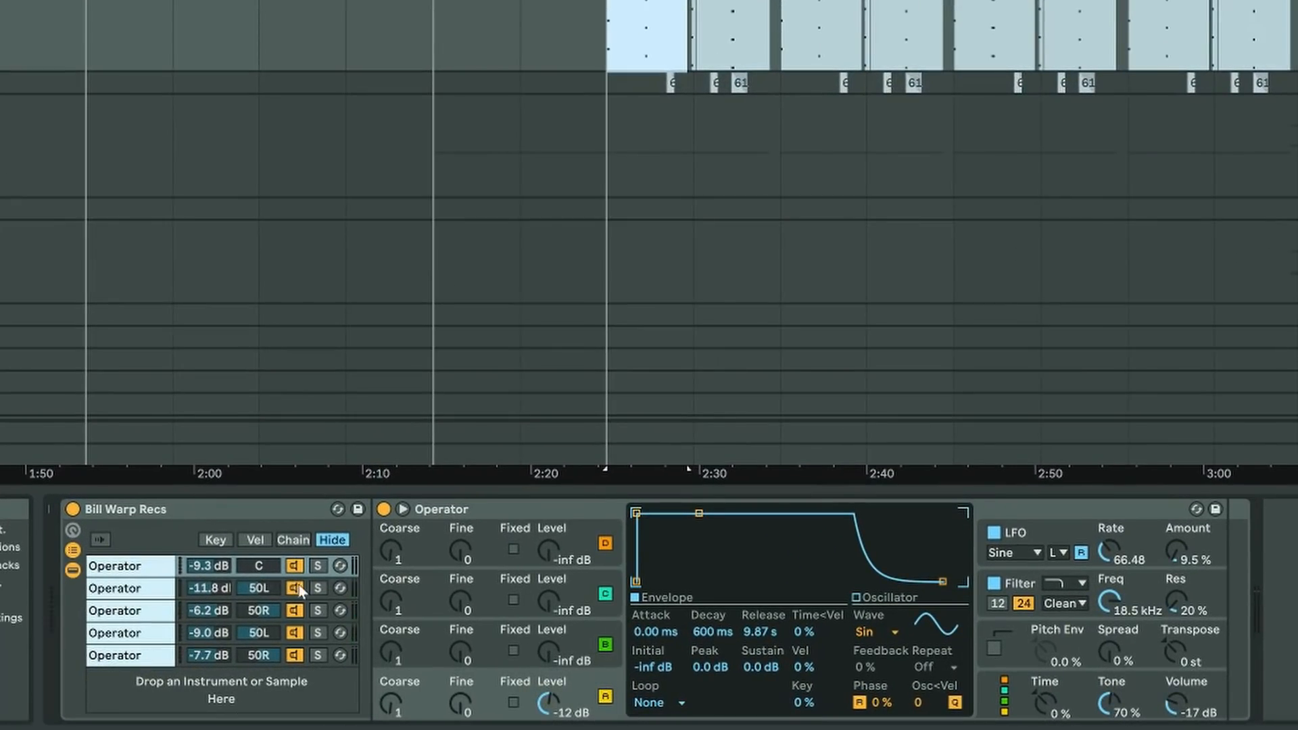
# Deactivate the four panned Operator chains in the Bill Warp Recs rack and audition the centred chain alone
pyautogui.click(294, 588)
pyautogui.click(294, 610)
pyautogui.click(294, 633)
pyautogui.click(294, 655)
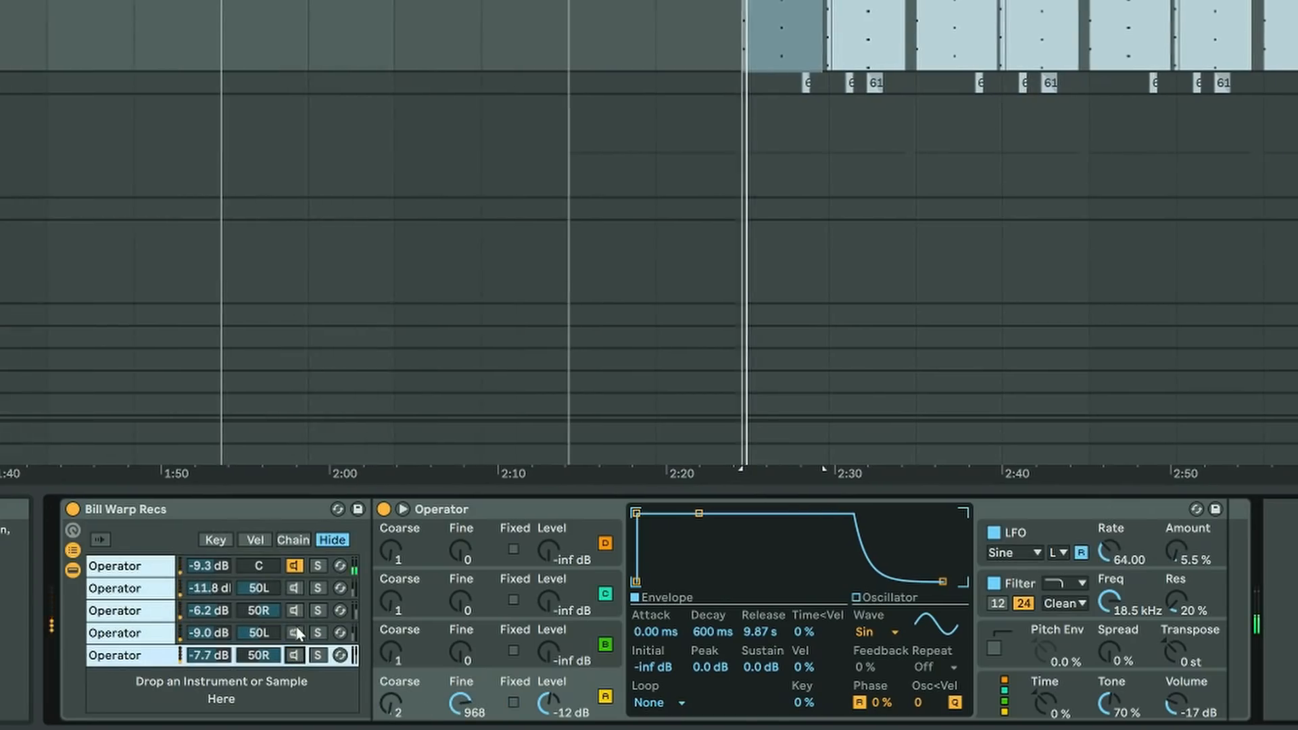
pyautogui.click(331, 566)
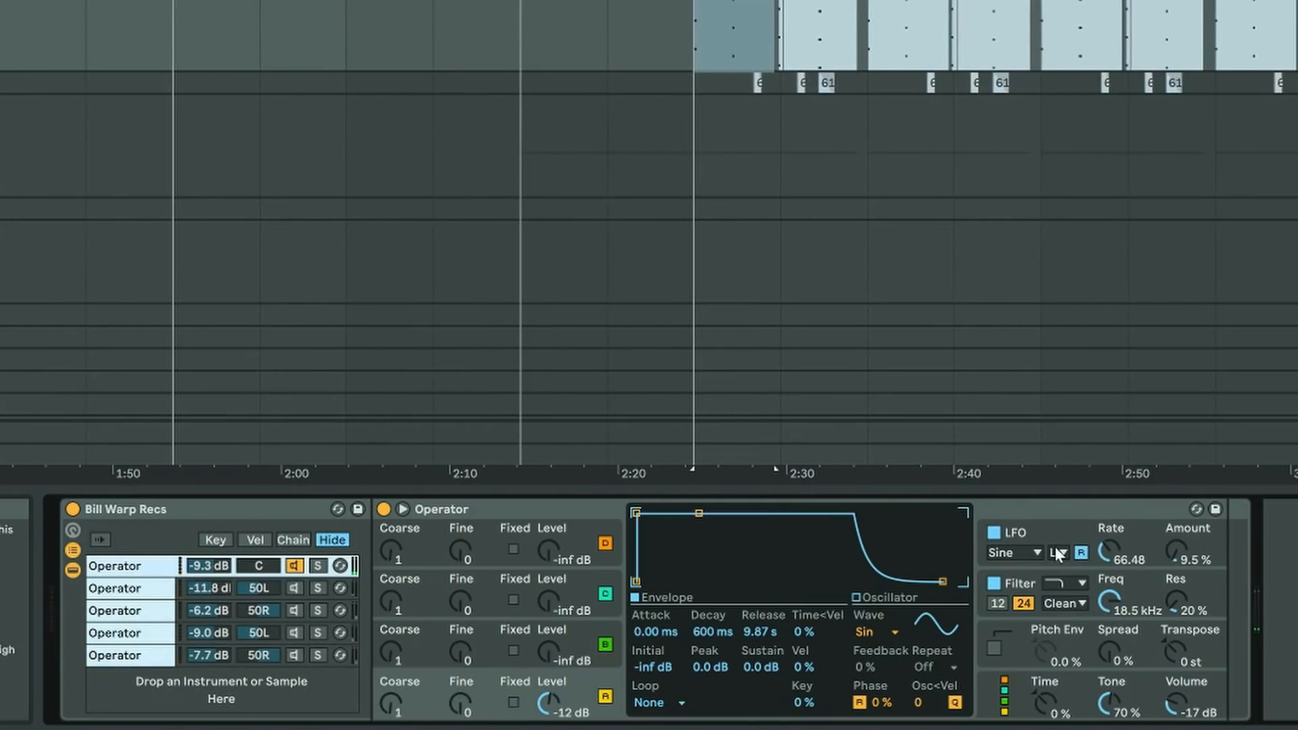
# Audition the second to fifth Operator chains individually by soloing each, and reactivate all the chains
pyautogui.click(169, 588)
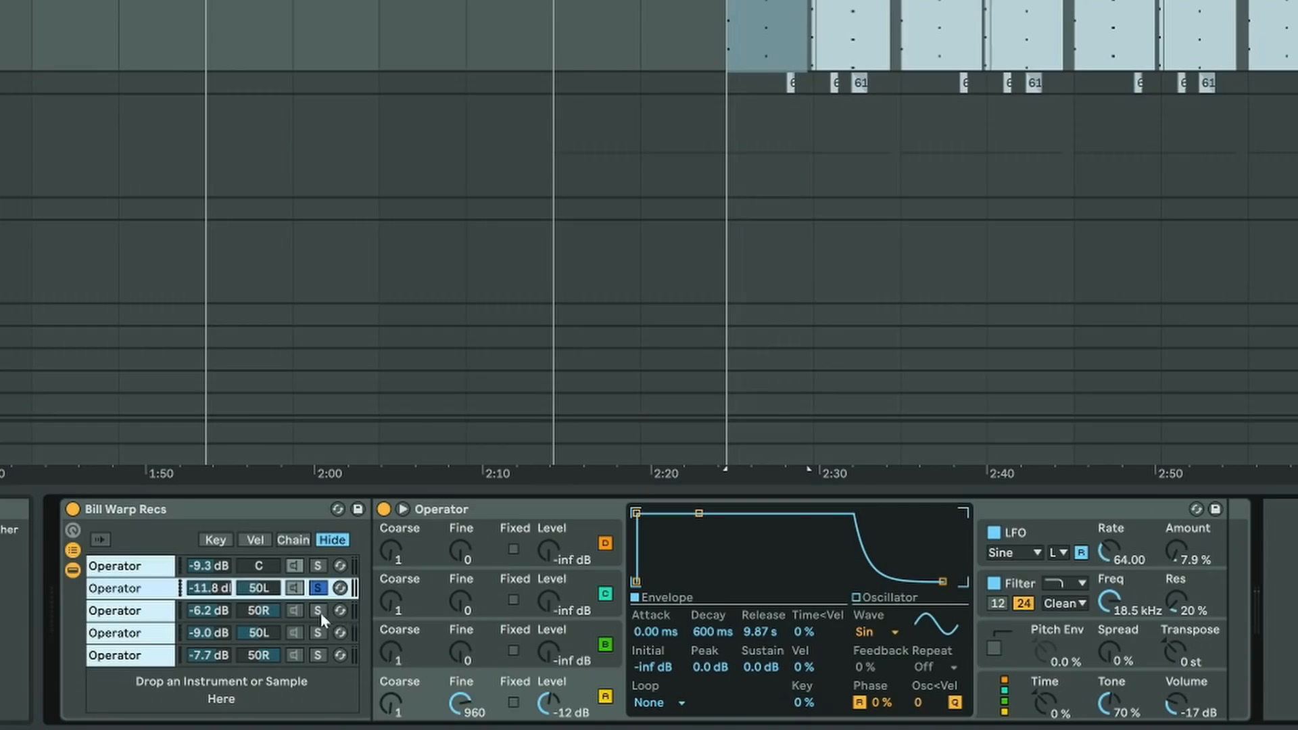
pyautogui.click(156, 611)
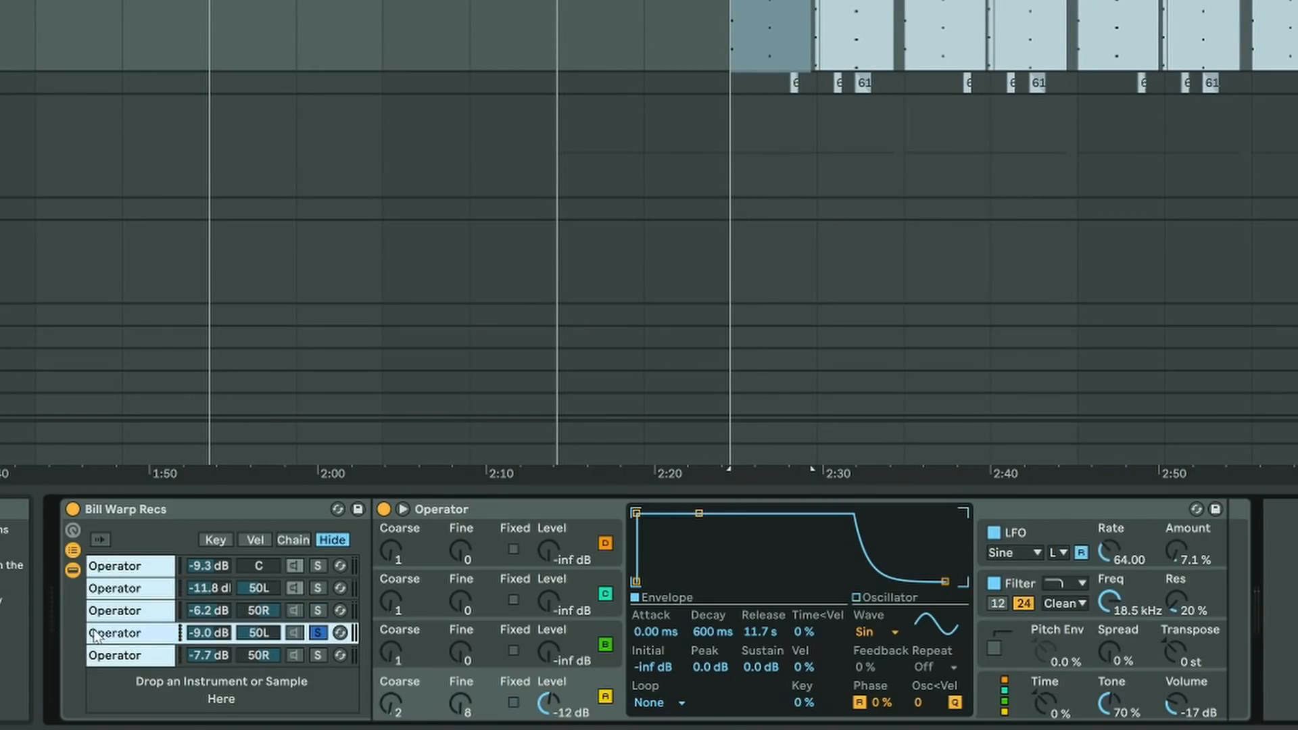
pyautogui.click(318, 655)
pyautogui.click(297, 635)
pyautogui.click(297, 617)
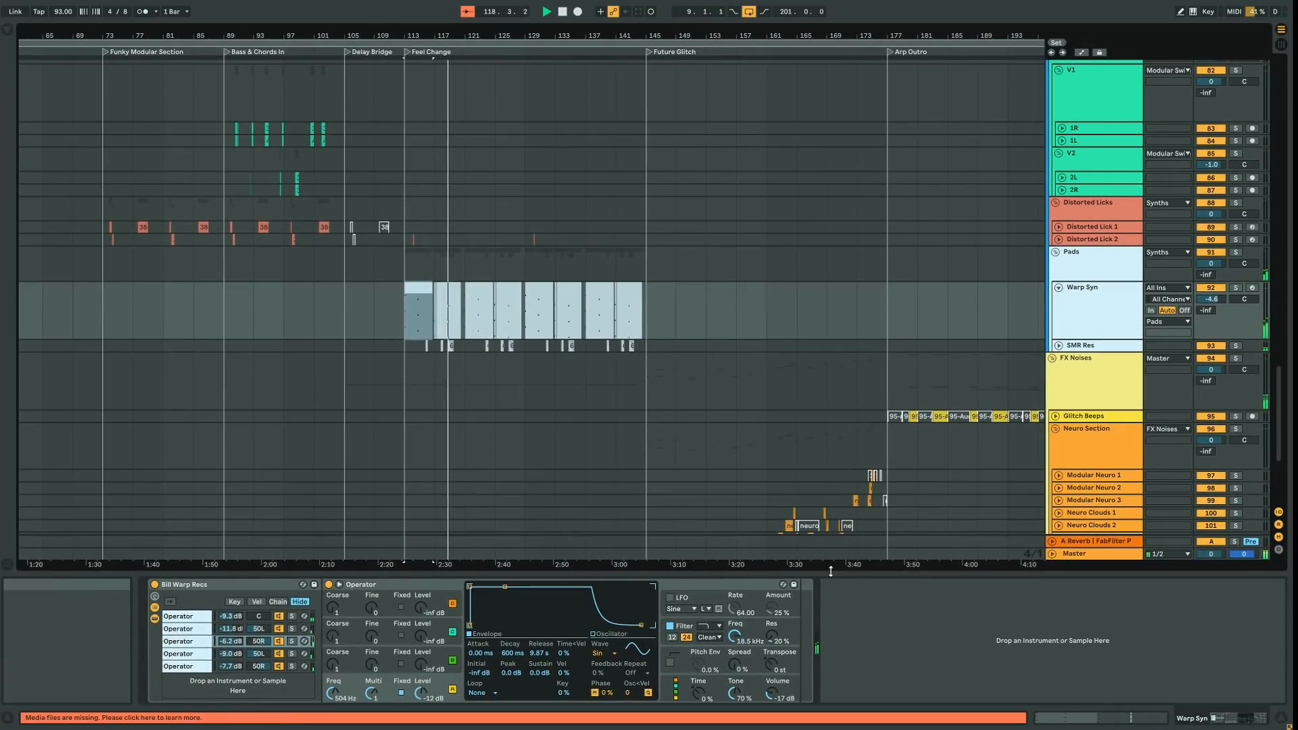
# Hide the device view to enlarge the arrangement and fold the Warp Syn track while the Feel Change section plays
pyautogui.moveTo(830, 571); pyautogui.dragTo(830, 699)
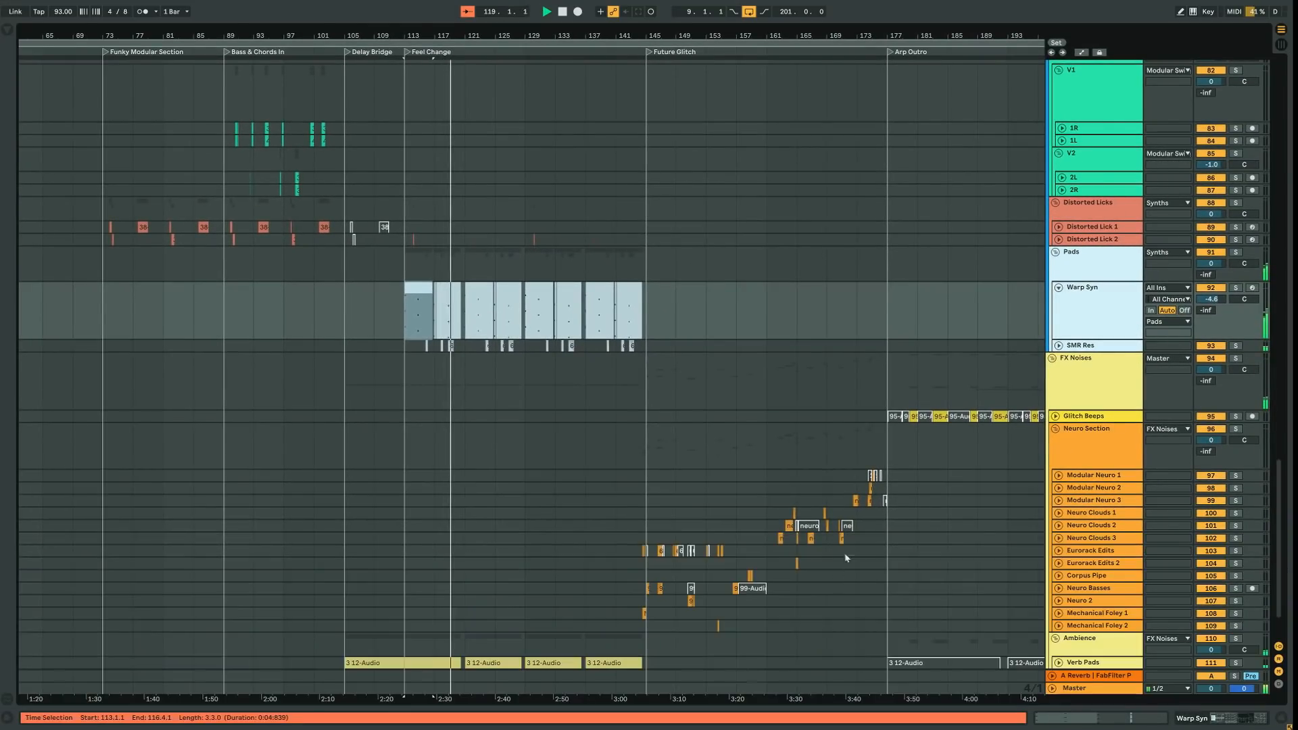
pyautogui.scroll(-3, 1058, 597)
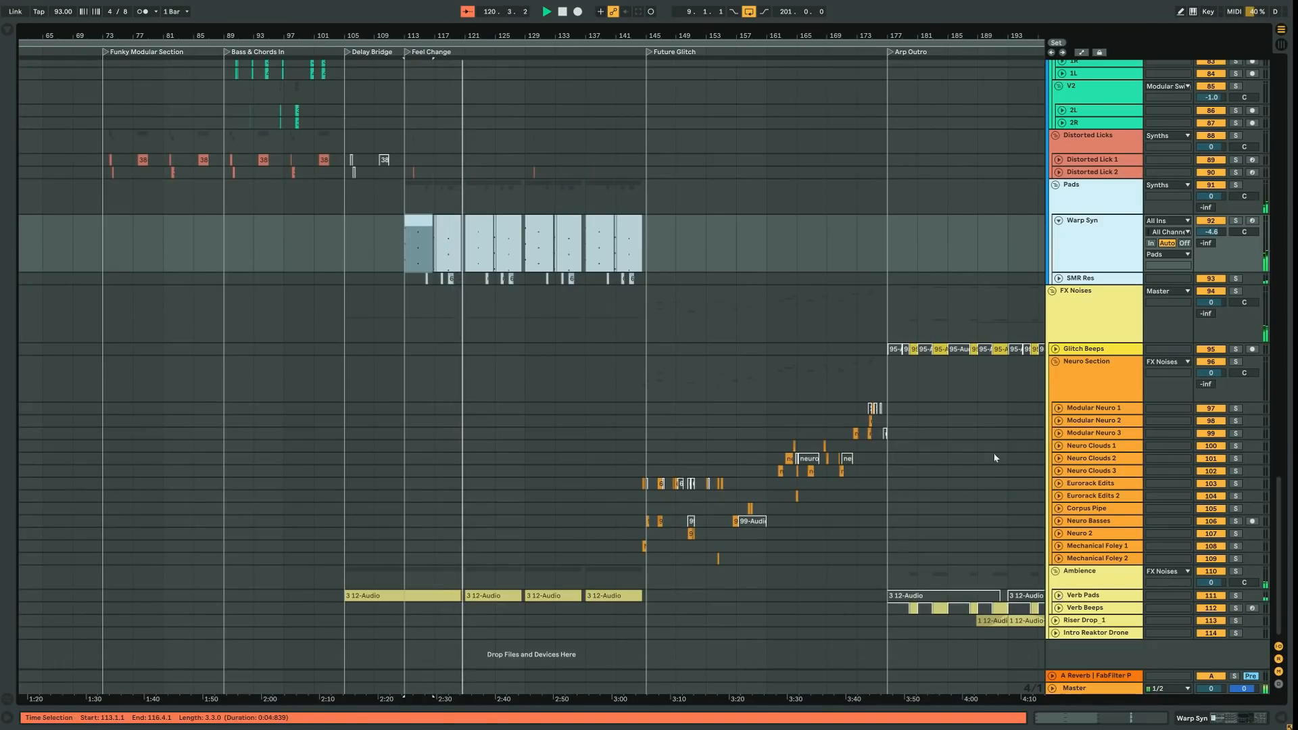
pyautogui.scroll(4, 1014, 477)
pyautogui.click(1057, 326)
pyautogui.scroll(4, 703, 403)
pyautogui.scroll(4, 703, 404)
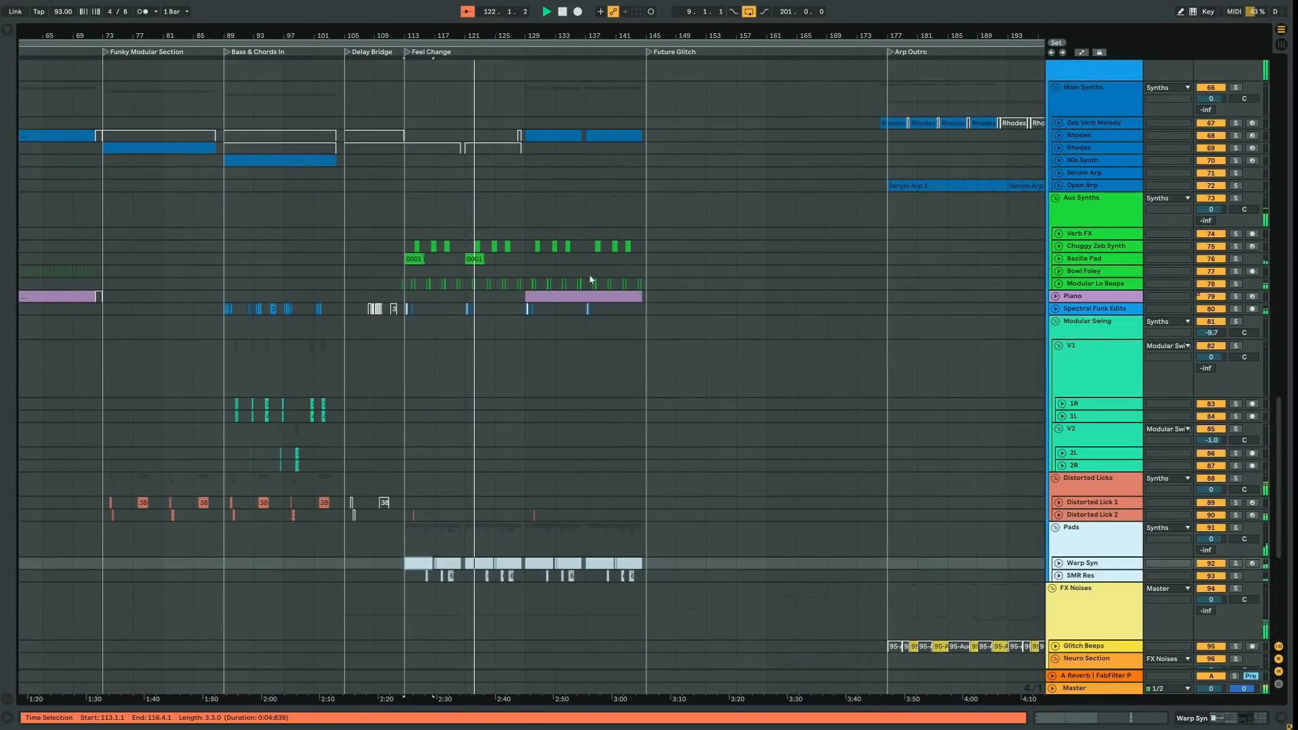
# Solo the unfolded Piano track, open its clip at bar 129 in an enlarged note editor and play it
pyautogui.click(1056, 297)
pyautogui.click(1056, 297)
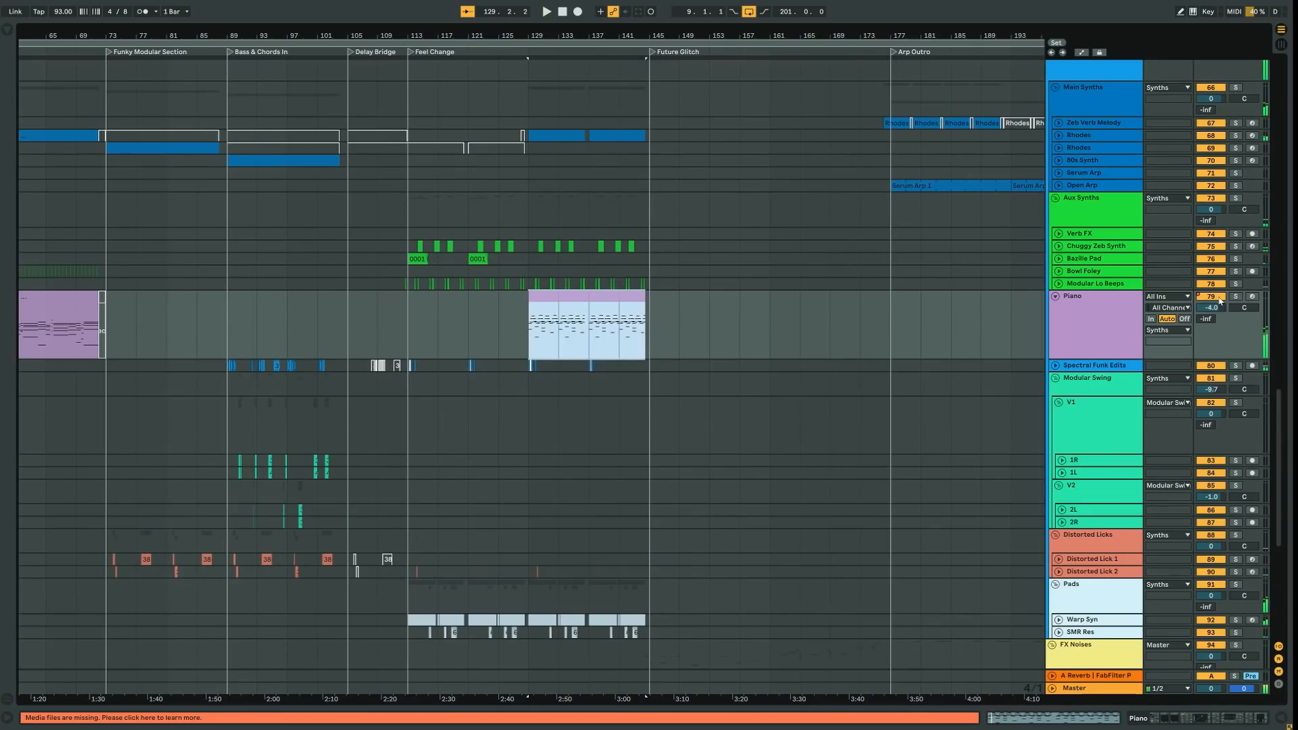
pyautogui.click(1236, 297)
pyautogui.doubleClick(591, 300)
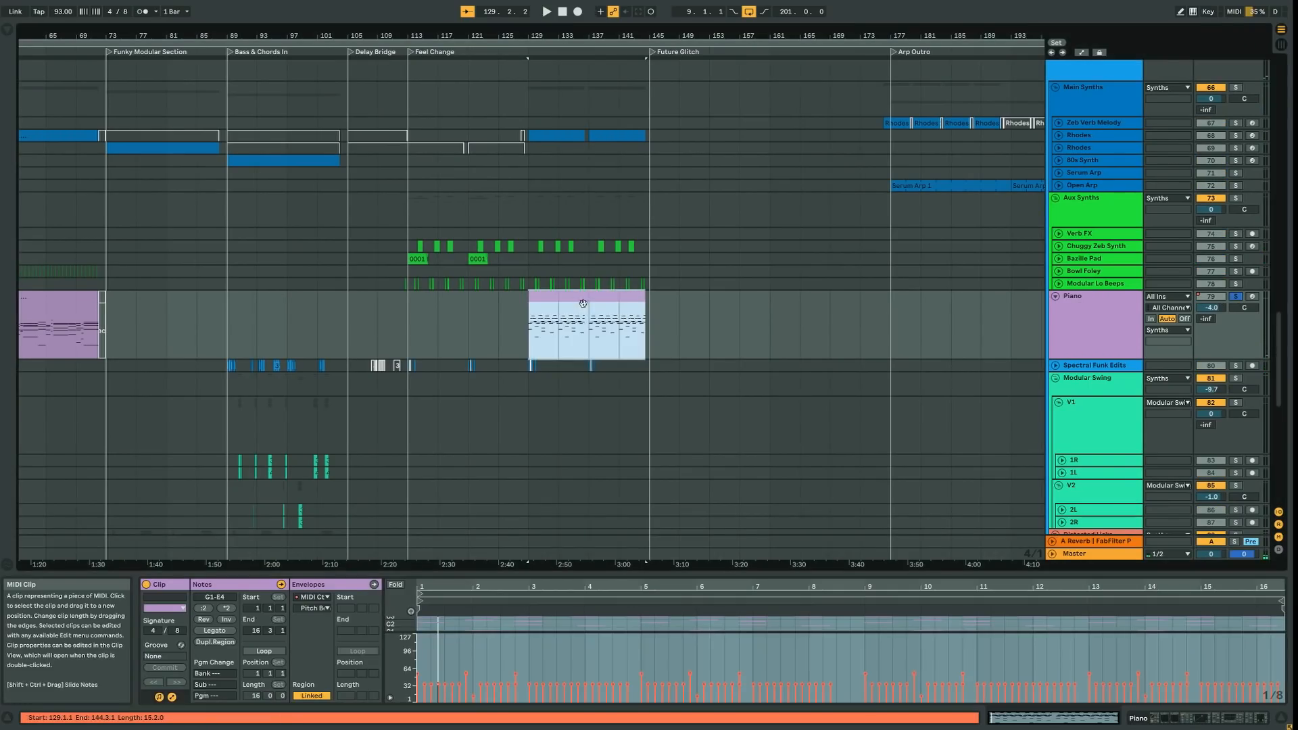
pyautogui.press('space')
pyautogui.moveTo(620, 572); pyautogui.dragTo(619, 417)
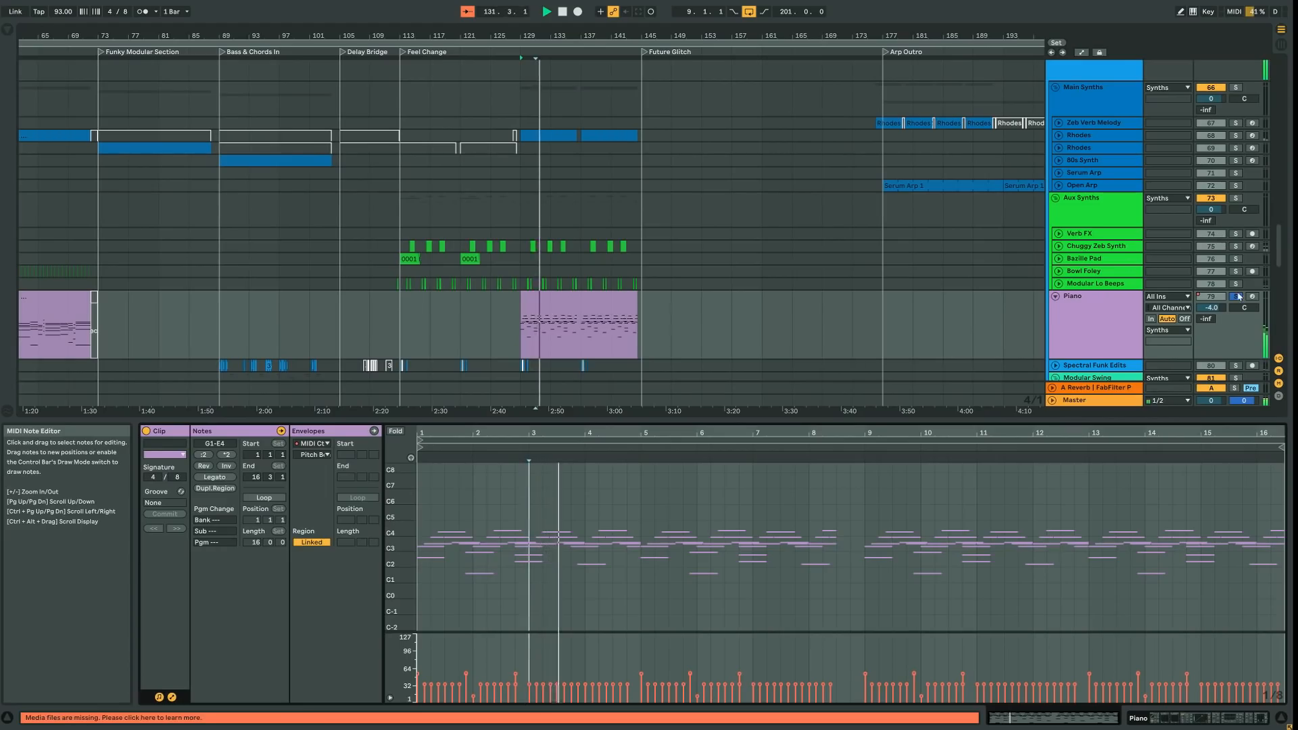
# Finish auditioning the soloed piano, fold its track and hide the note editor to enlarge the arrangement
pyautogui.moveTo(401, 521); pyautogui.dragTo(423, 522)
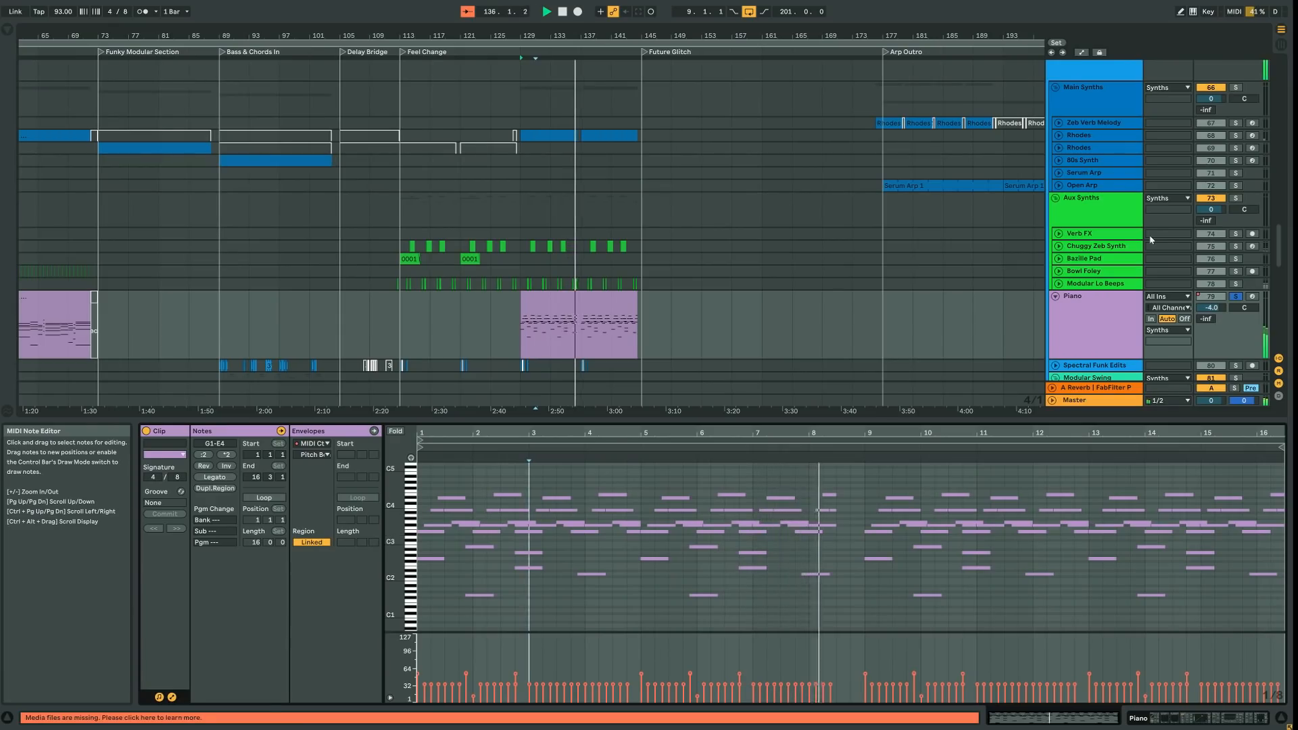
pyautogui.press('space')
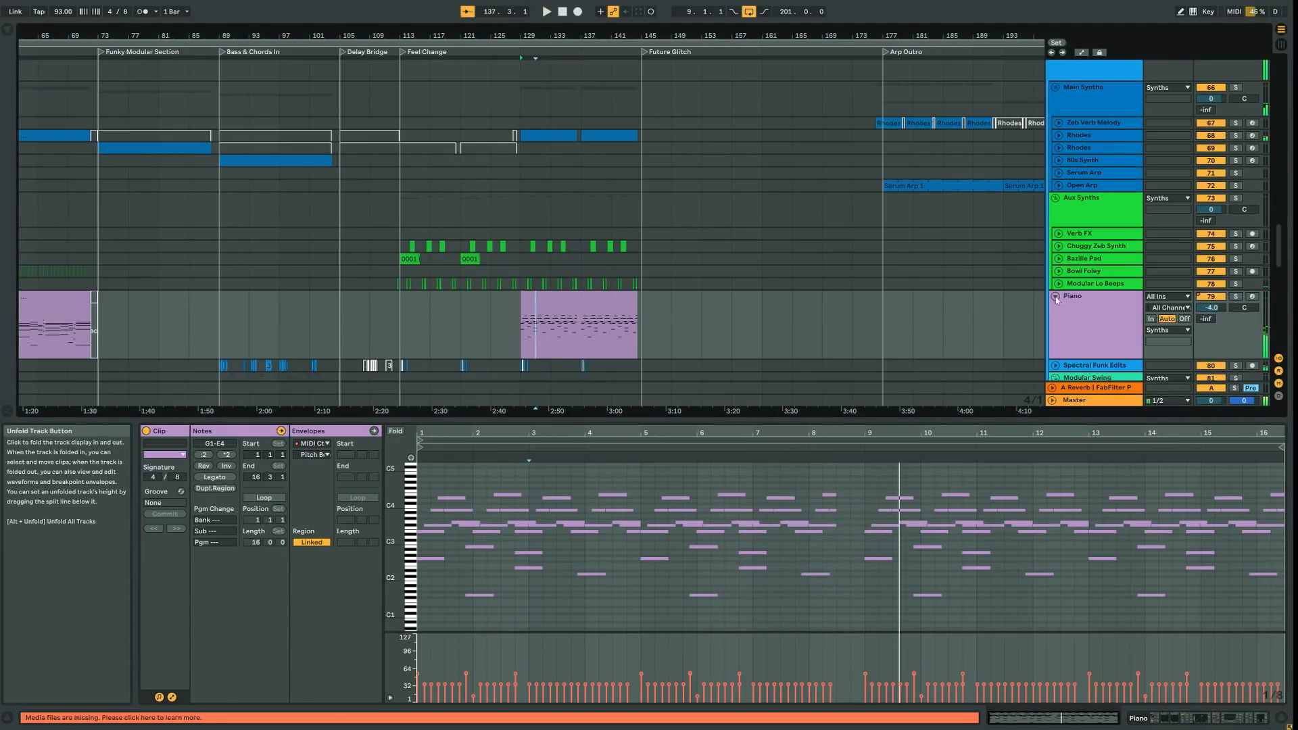
pyautogui.click(1056, 296)
pyautogui.moveTo(595, 211); pyautogui.dragTo(882, 209)
pyautogui.moveTo(849, 422); pyautogui.dragTo(804, 642)
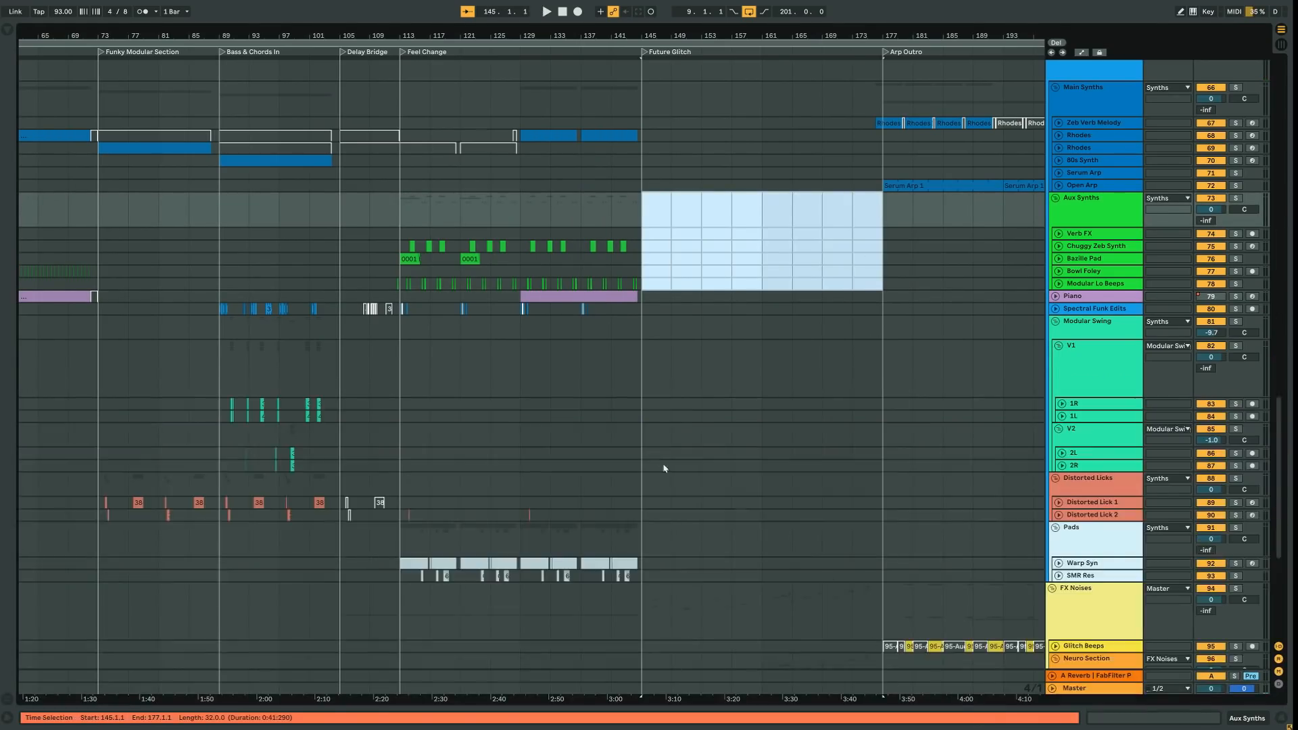
# Select bars 145 to 161 of the Wubby Chords Subs group in the Future Glitch section and play them with Follow turned off
pyautogui.scroll(-5, 679, 477)
pyautogui.scroll(2, 744, 419)
pyautogui.scroll(8, 810, 385)
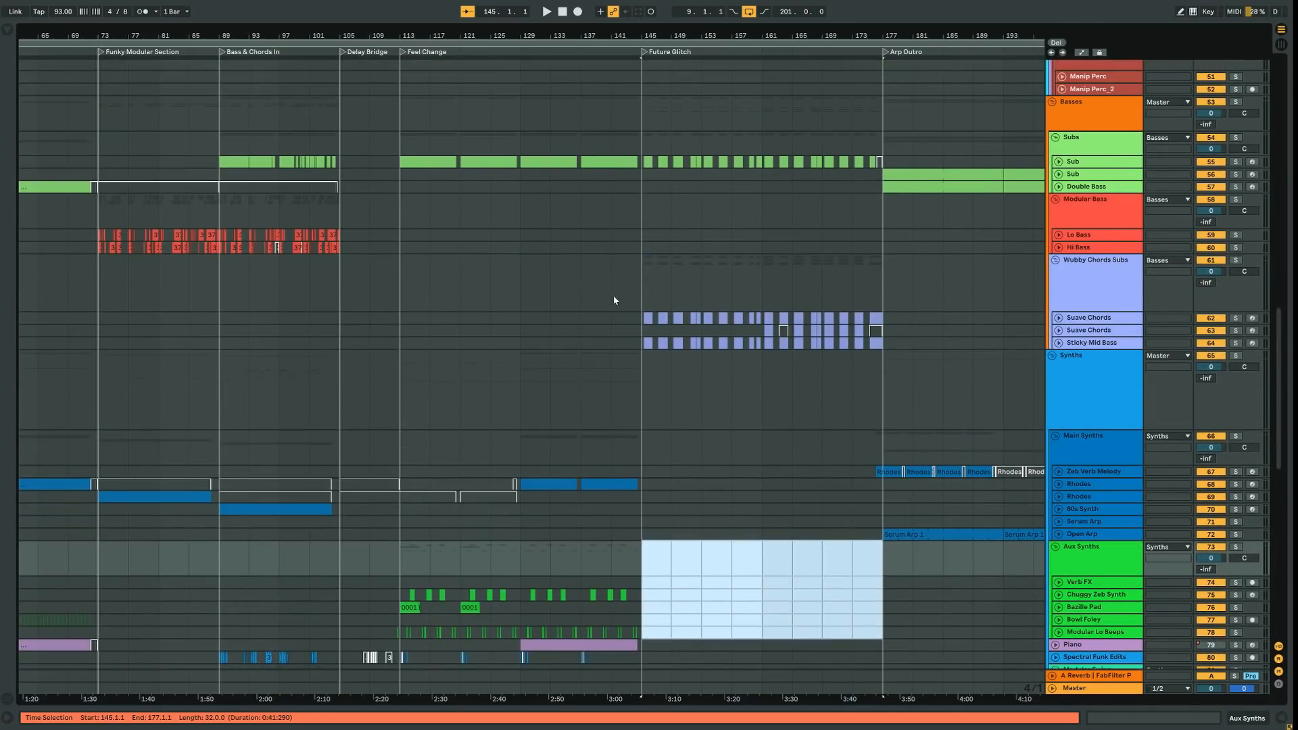
pyautogui.moveTo(643, 283); pyautogui.dragTo(758, 288)
pyautogui.keyDown('shift'); pyautogui.click(760, 289); pyautogui.keyUp('shift')
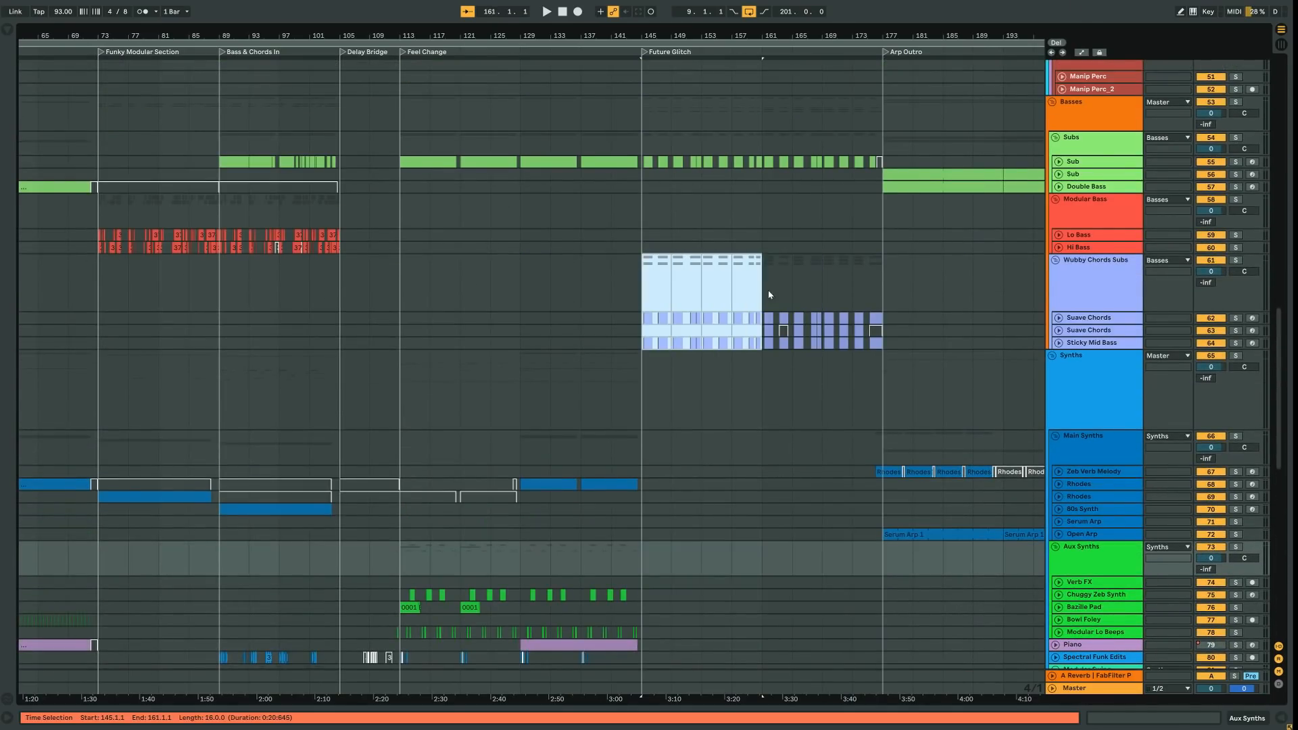
pyautogui.press('space')
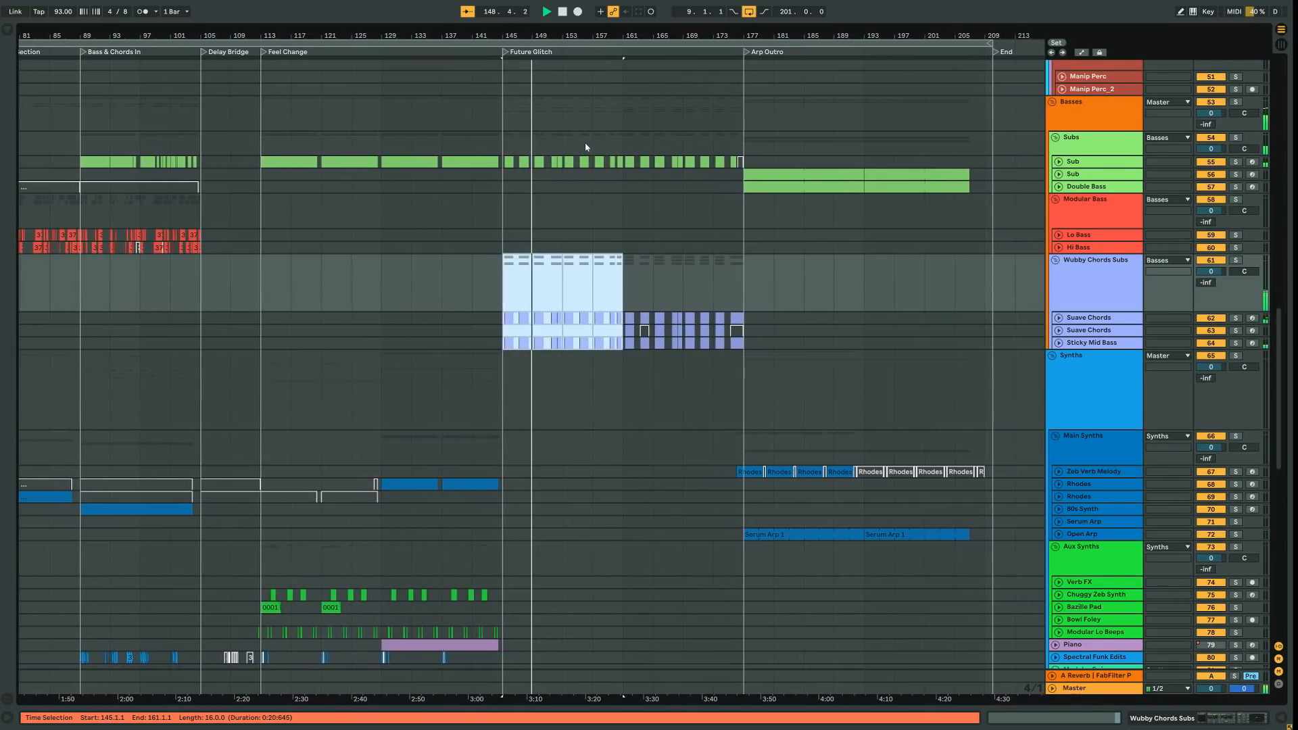
pyautogui.moveTo(541, 35); pyautogui.dragTo(538, 94)
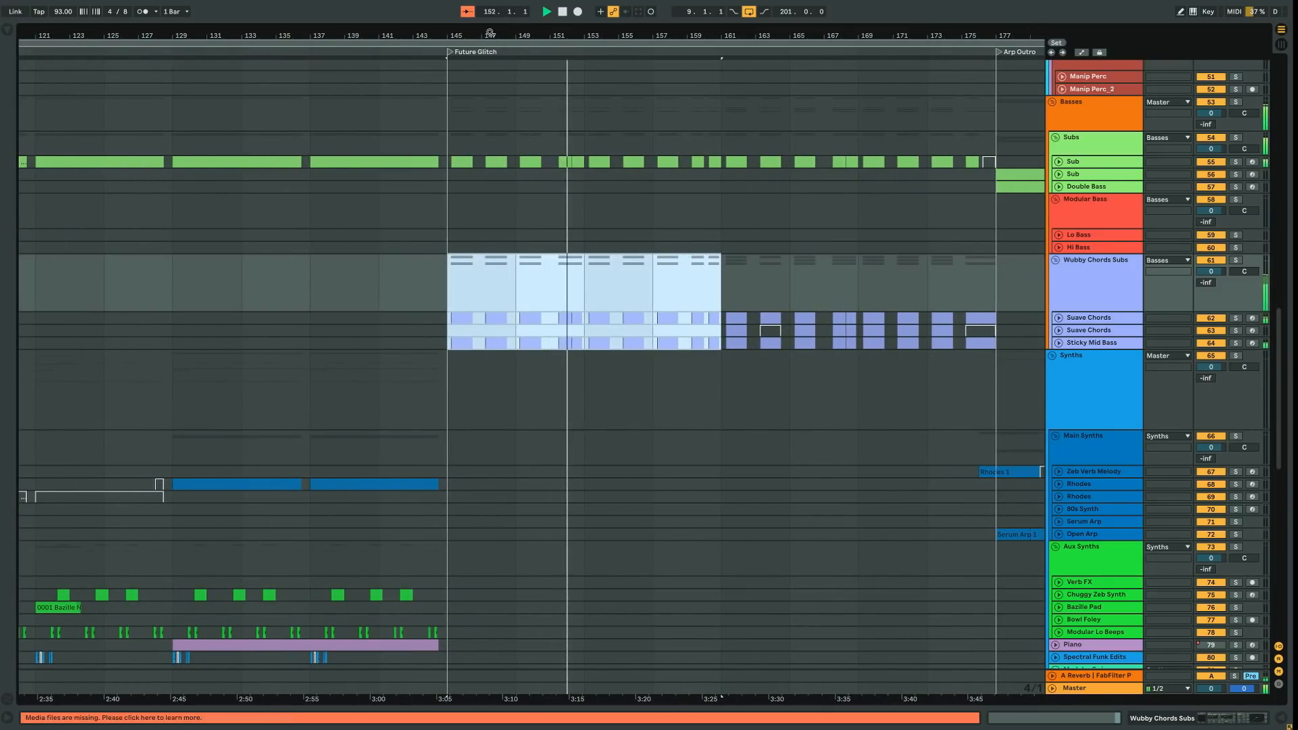
pyautogui.click(466, 13)
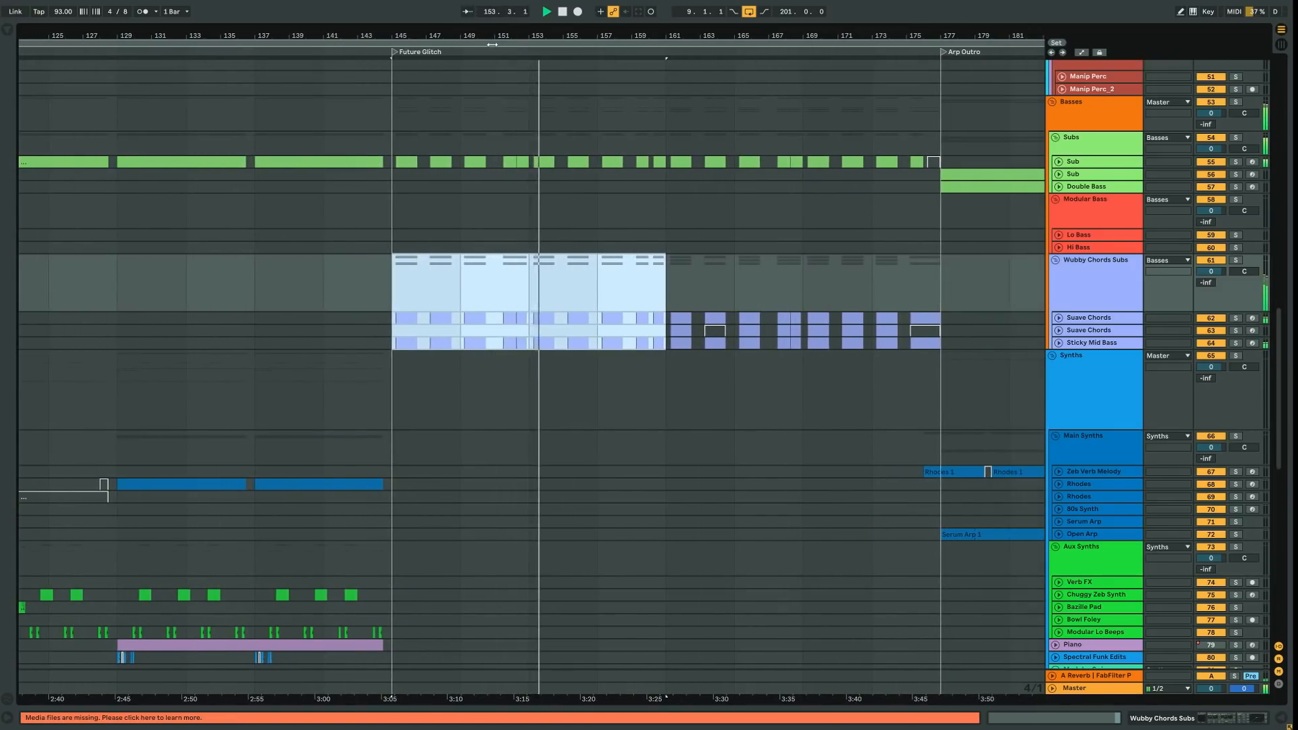
pyautogui.click(403, 281)
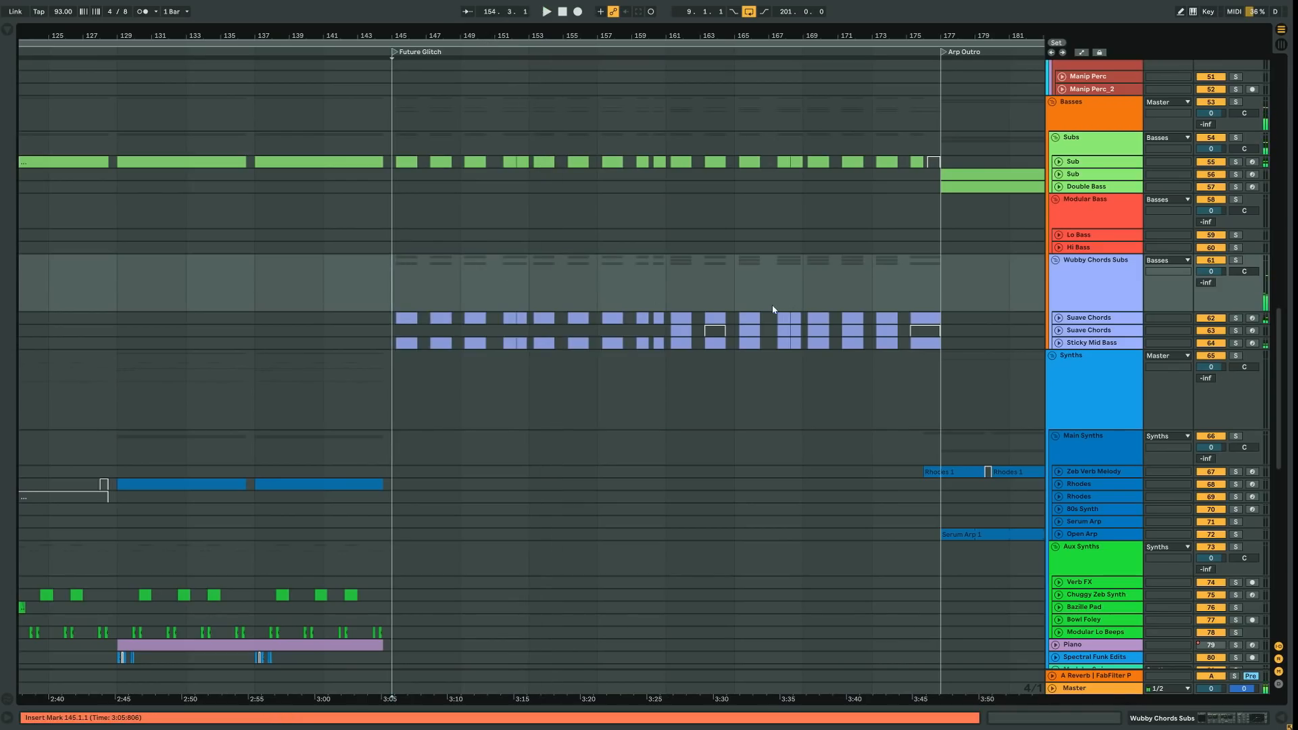
# Unfold the Suave Chords and Sticky Mid Bass tracks in the Wubby Chords Subs group
pyautogui.click(1100, 323)
pyautogui.click(1081, 455)
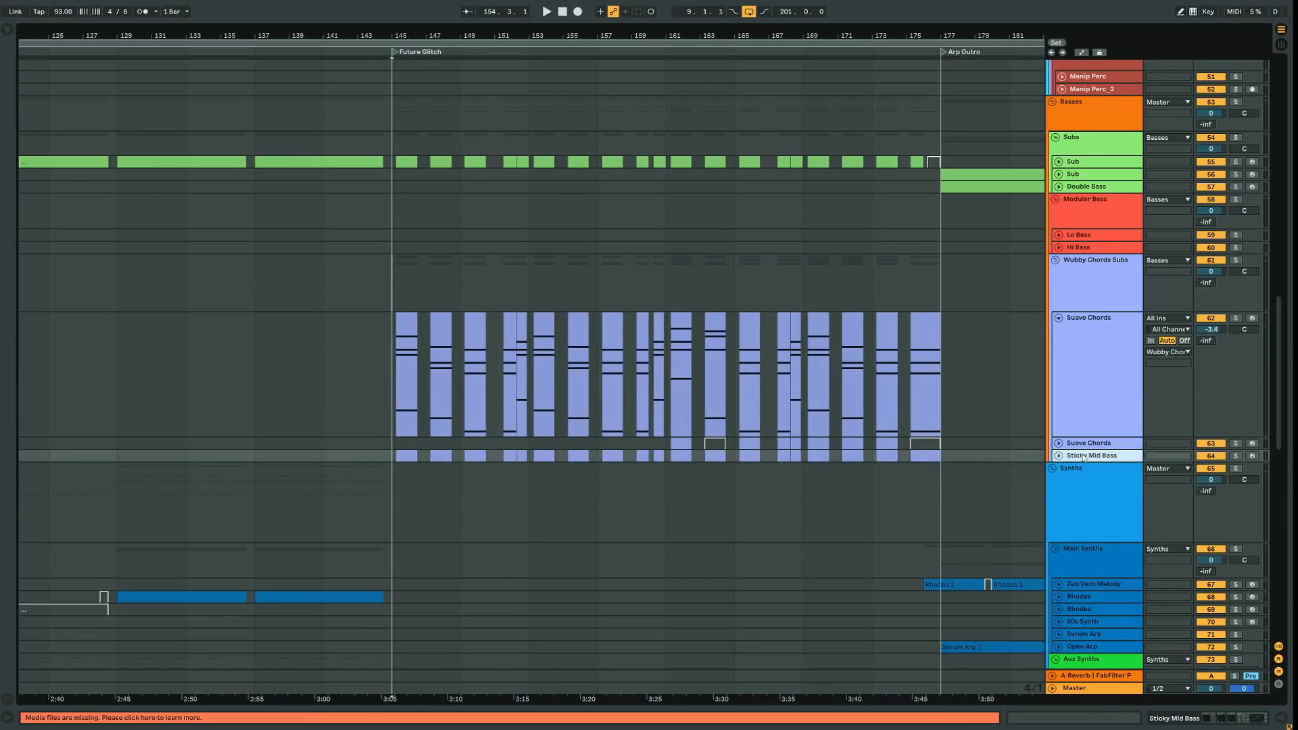
pyautogui.press('u')
# Solo the Suave Chords track, open its Zebra2 instrument and display the MSEG envelope with the synthesis page
pyautogui.click(407, 318)
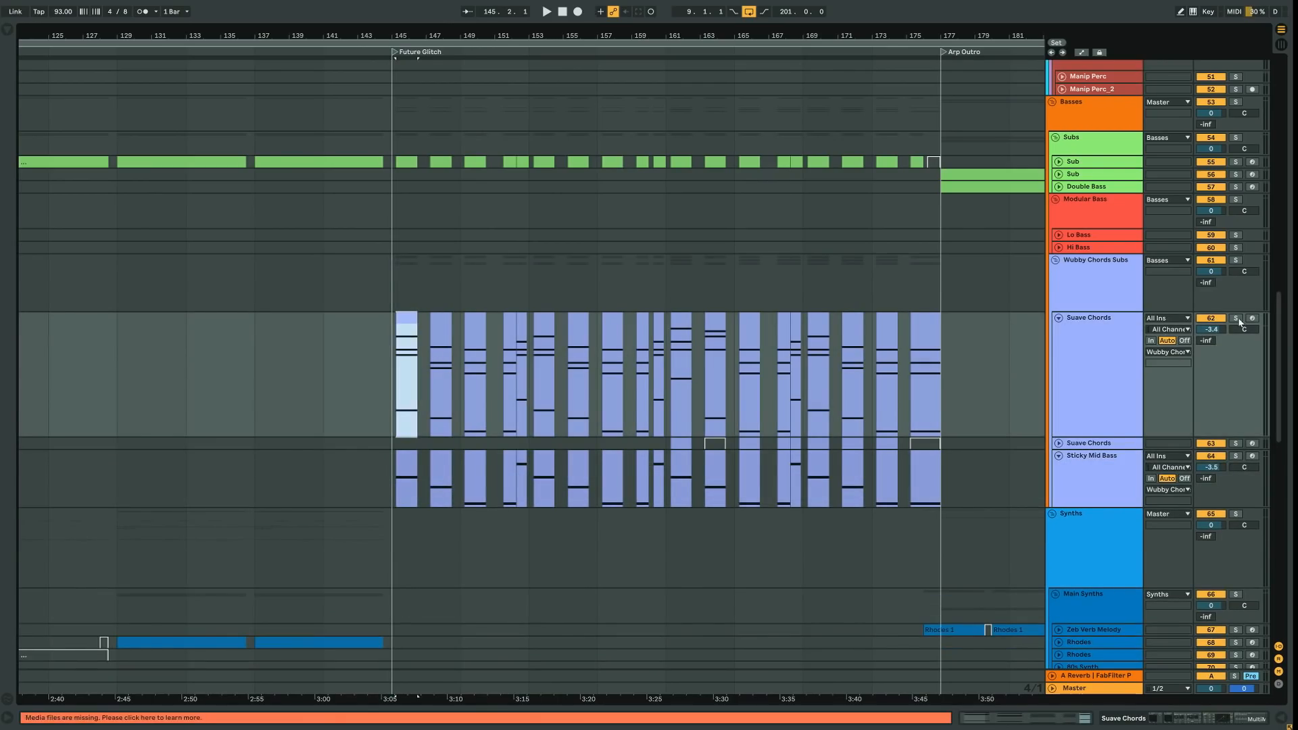
pyautogui.click(1238, 319)
pyautogui.doubleClick(1095, 335)
pyautogui.click(175, 585)
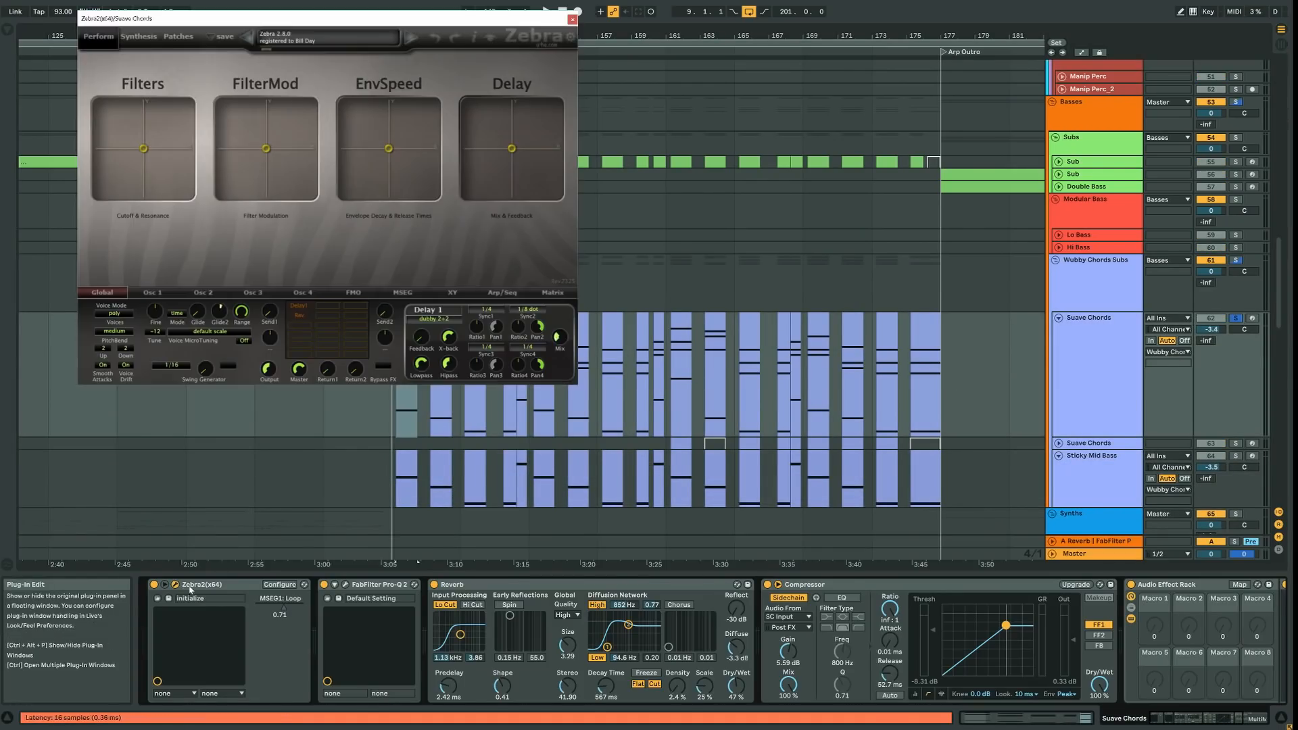
pyautogui.click(393, 293)
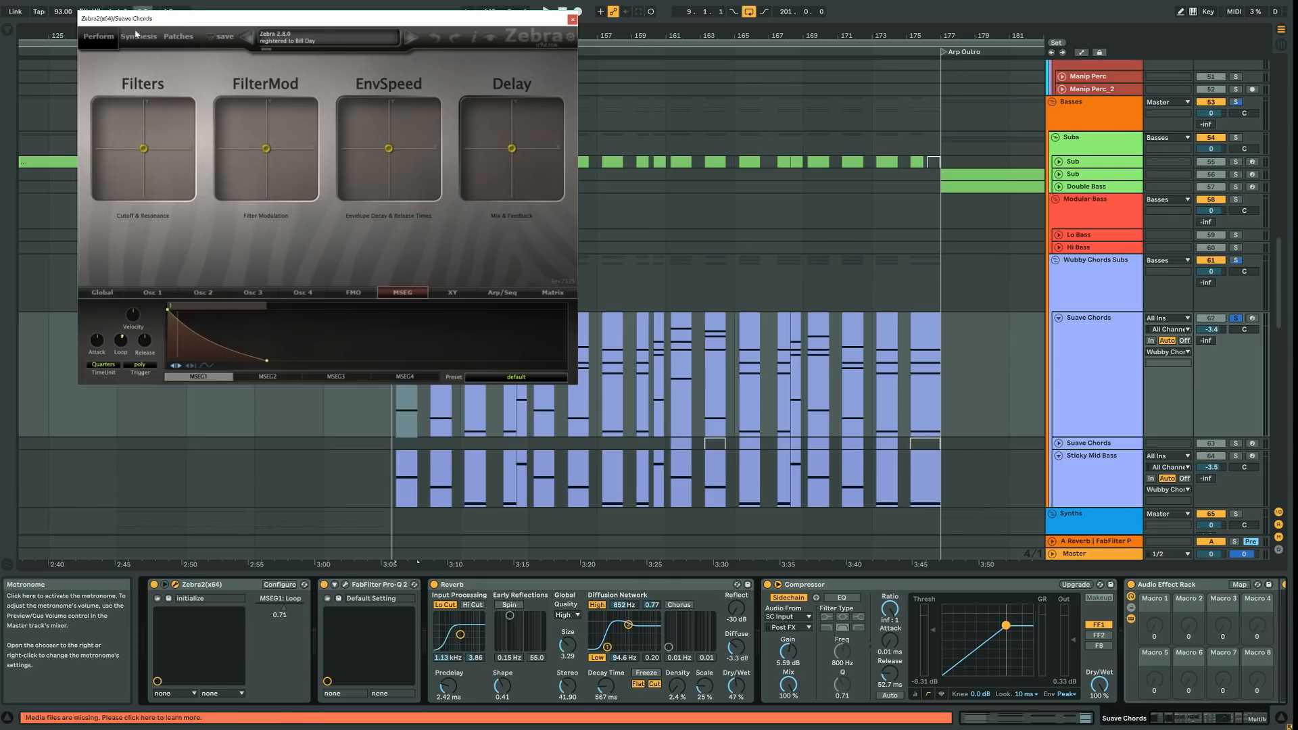
pyautogui.click(138, 35)
# Audition the Suave Chords clips from bar 153 to bar 159 one after another with the Zebra2 window moved into full view
pyautogui.press('space')
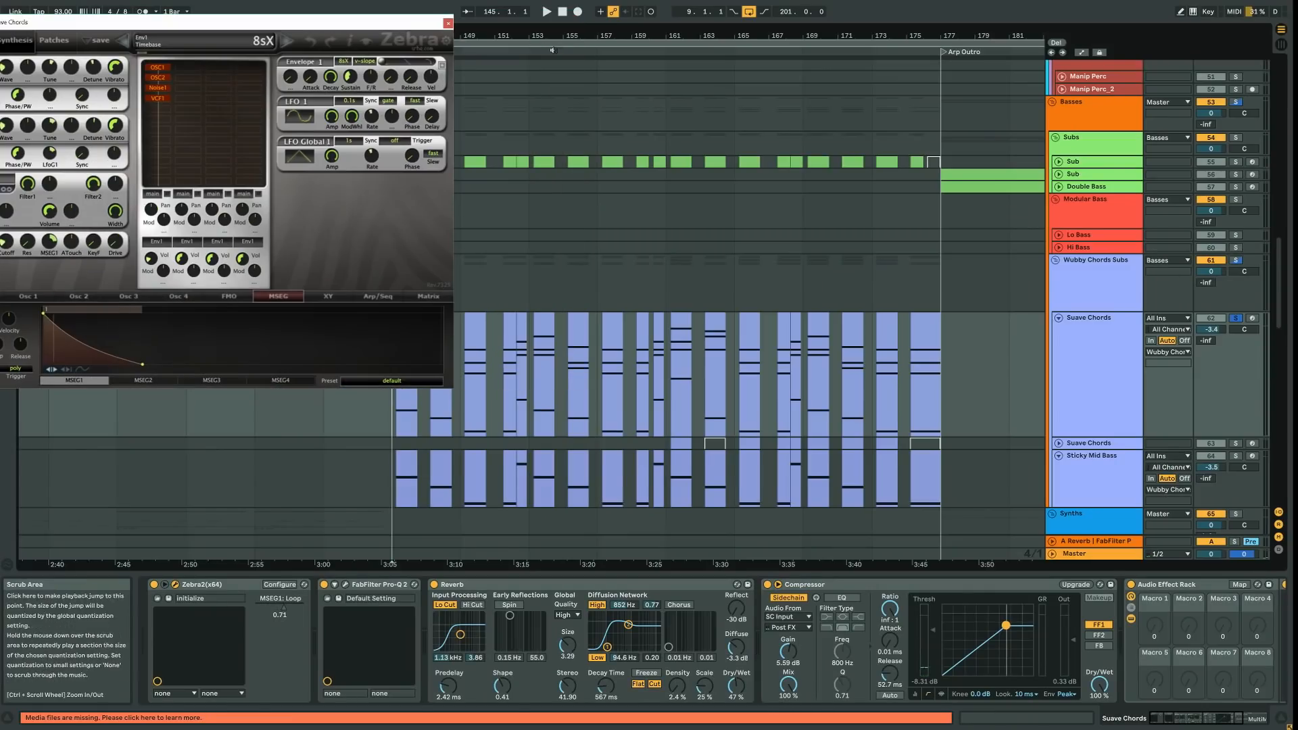
pyautogui.scroll(3, 519, 355)
pyautogui.moveTo(519, 355); pyautogui.dragTo(580, 338)
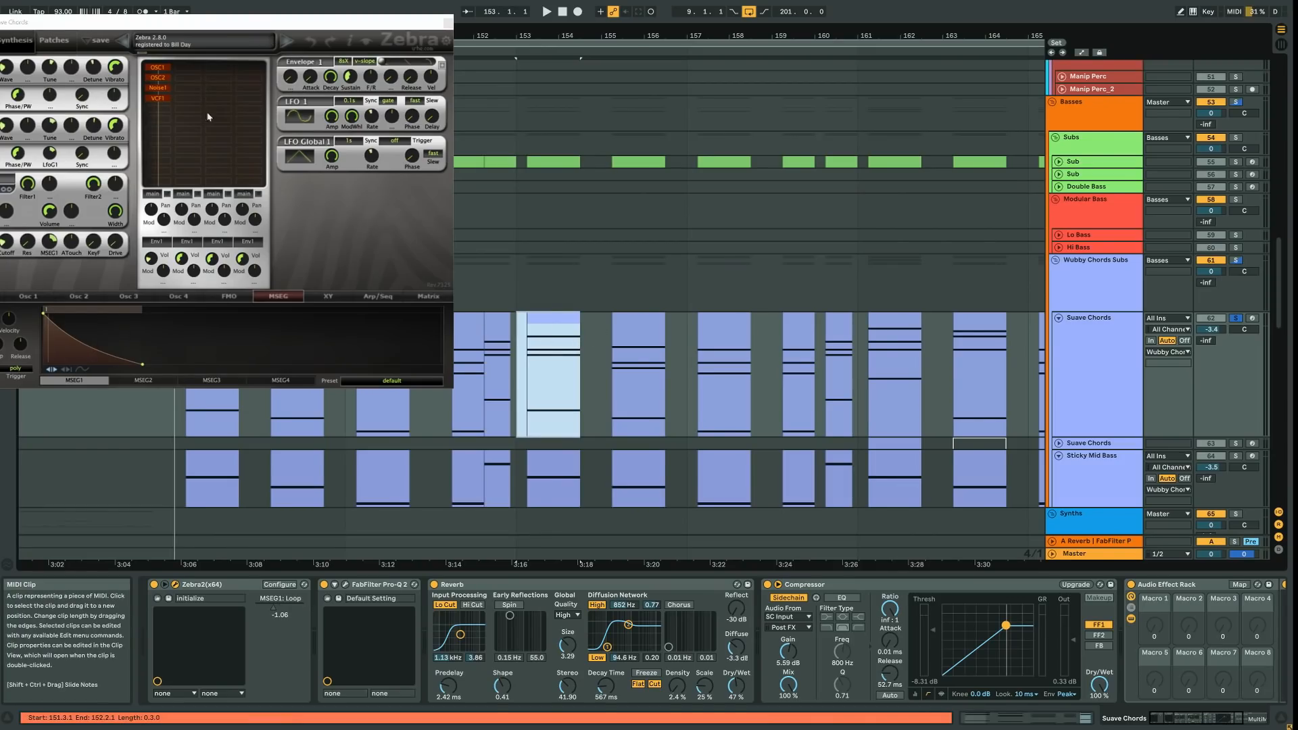
pyautogui.moveTo(196, 25); pyautogui.dragTo(375, 40)
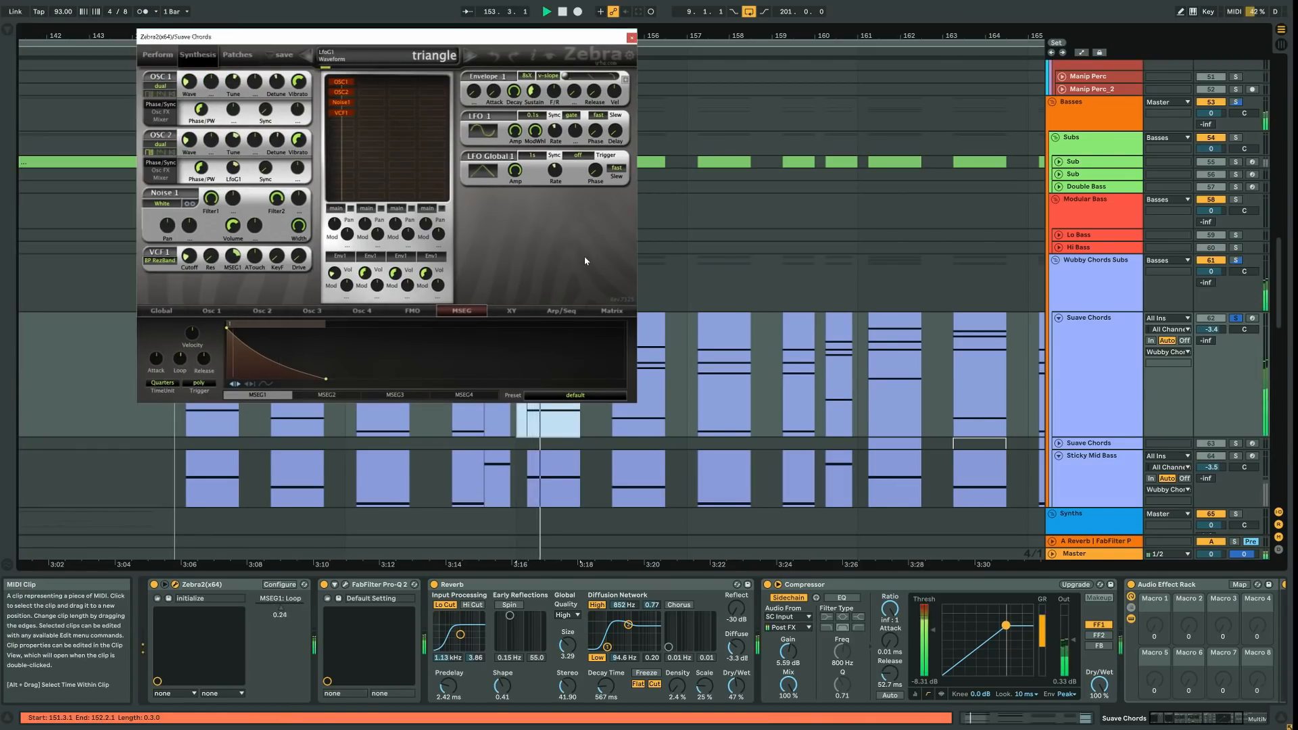
pyautogui.click(650, 320)
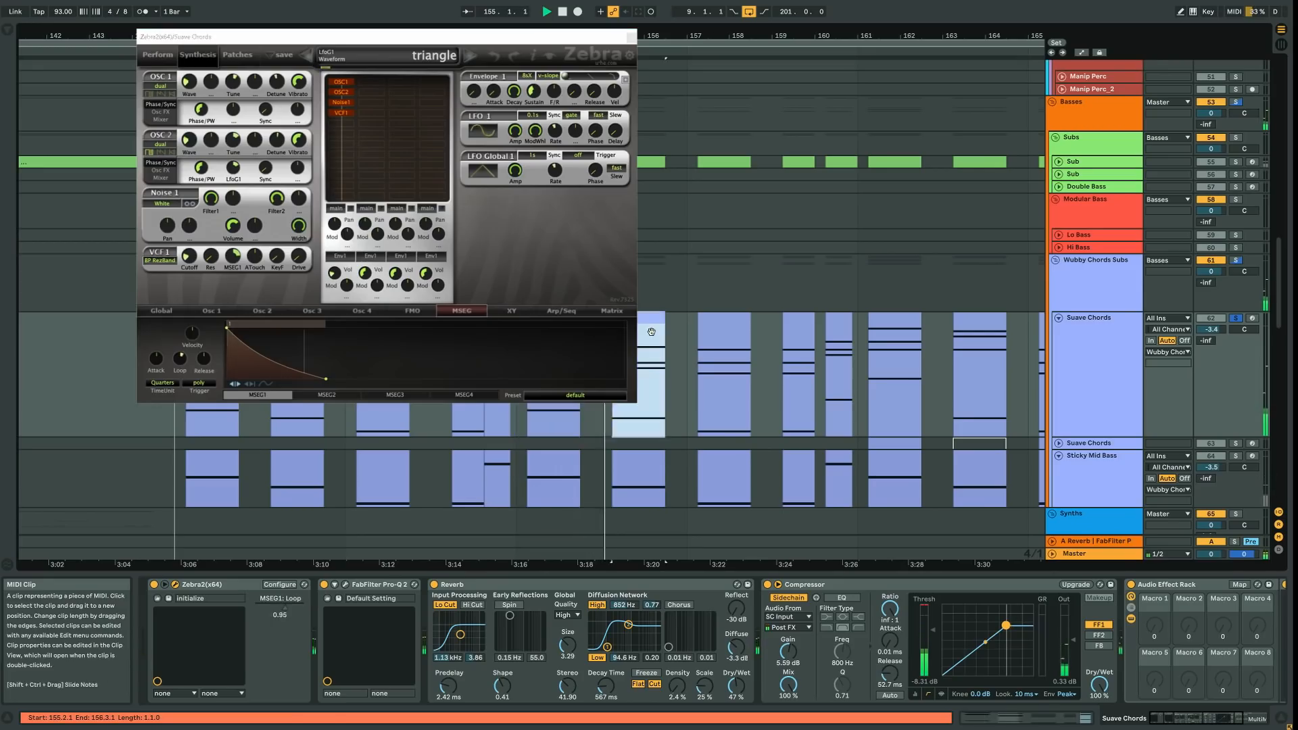
pyautogui.click(701, 330)
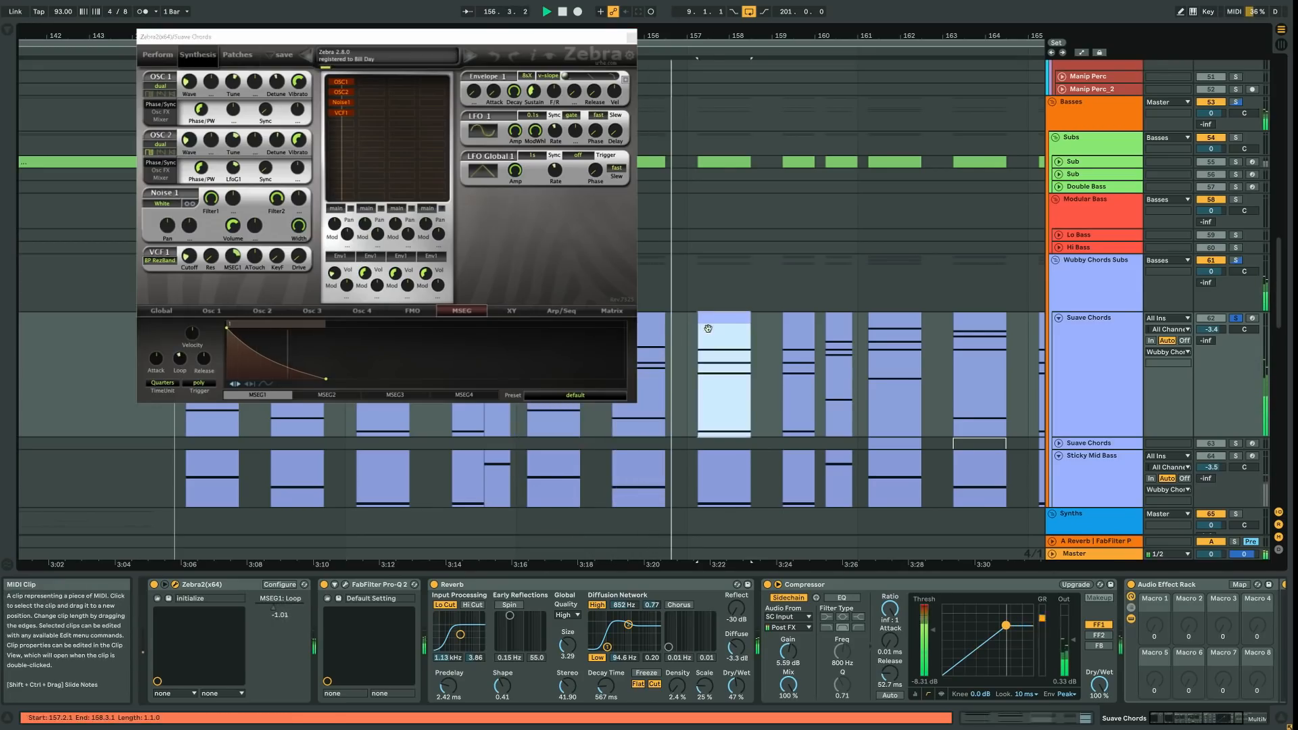
pyautogui.click(791, 329)
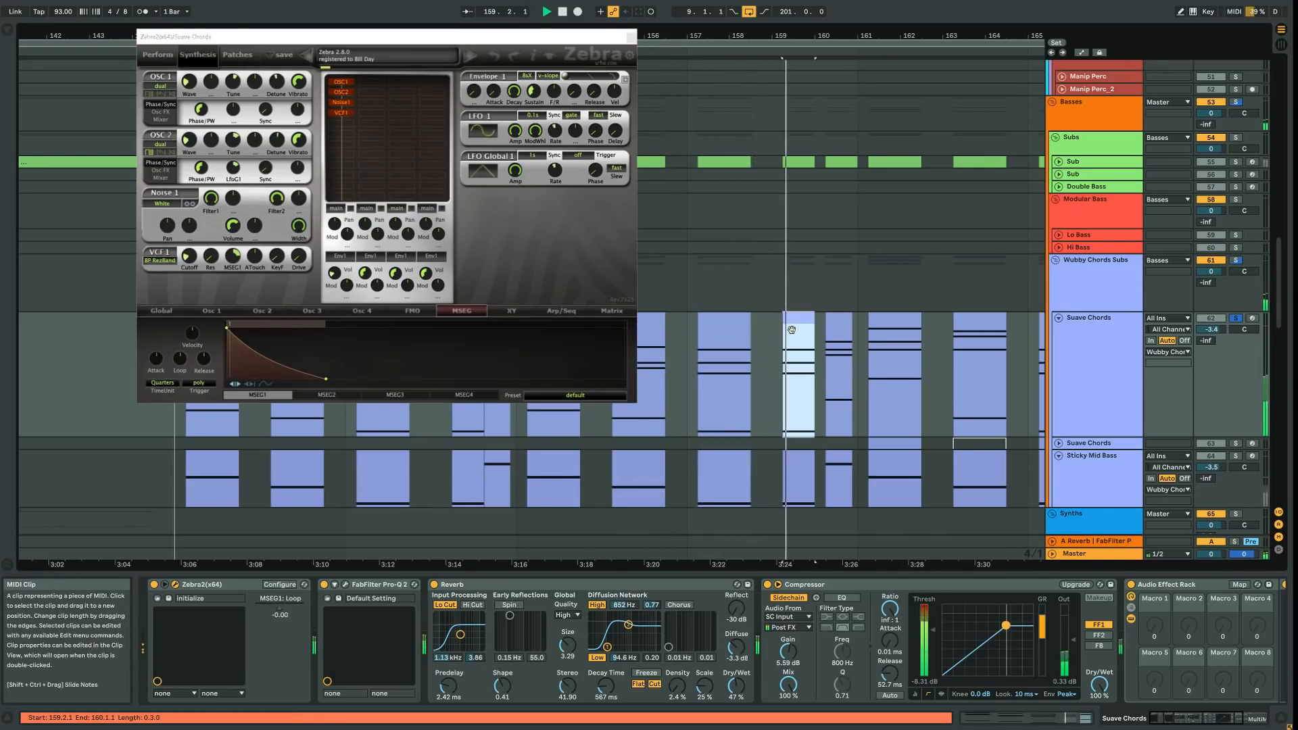
# Solo the Sticky Mid Bass track instead of Suave Chords and audition its first two clips at bars 145 and 147
pyautogui.click(1231, 319)
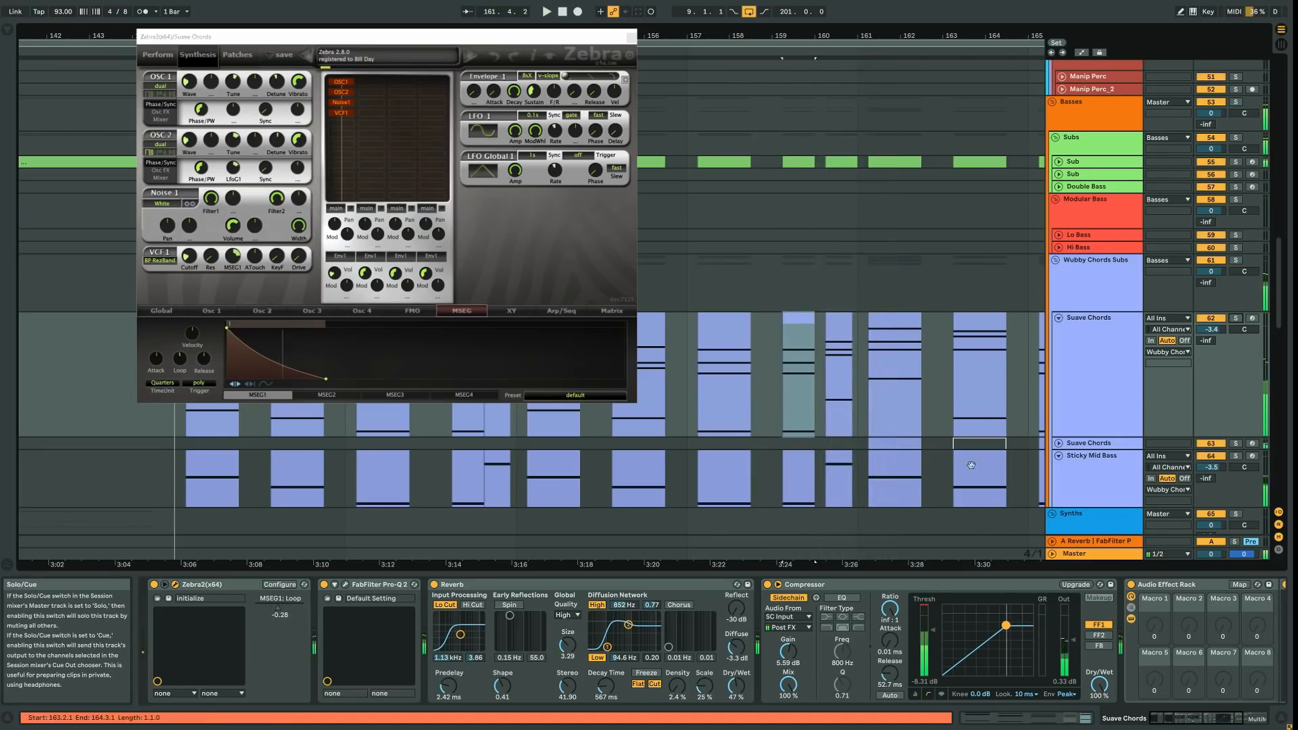
pyautogui.click(213, 456)
pyautogui.press('space')
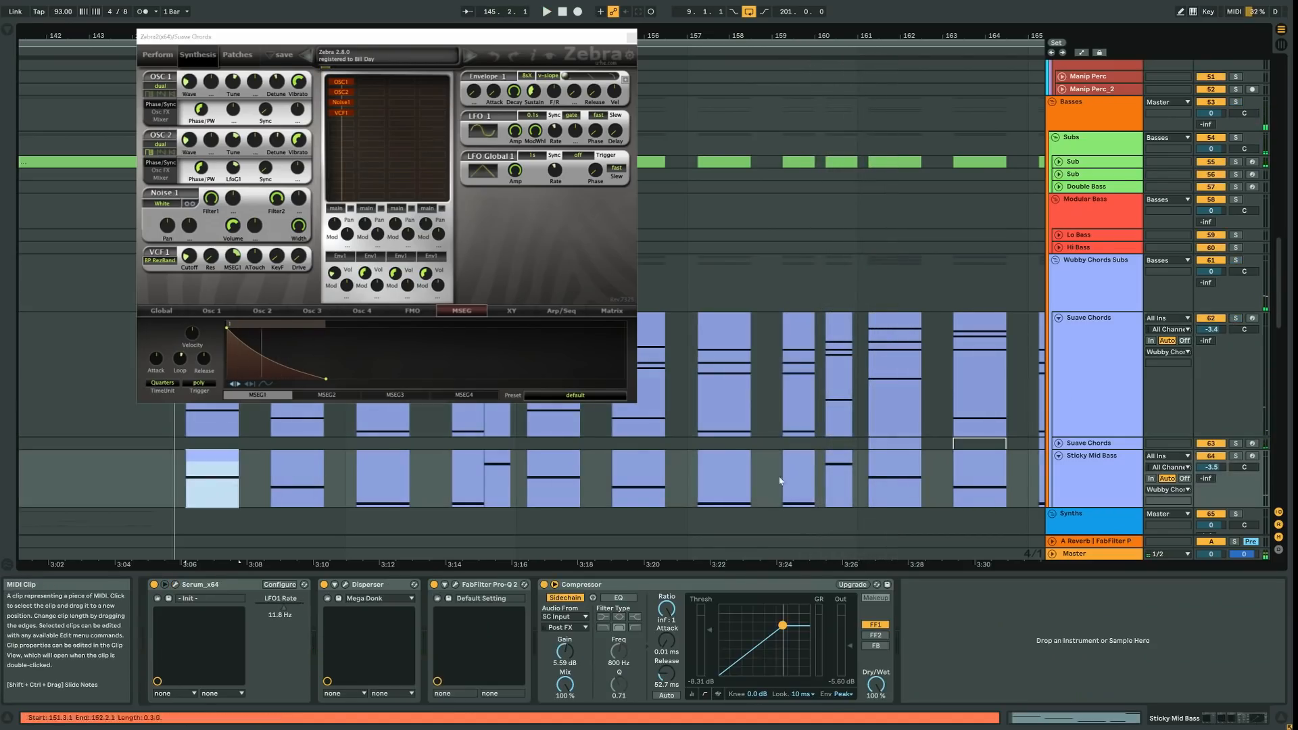
pyautogui.click(1236, 456)
pyautogui.click(221, 455)
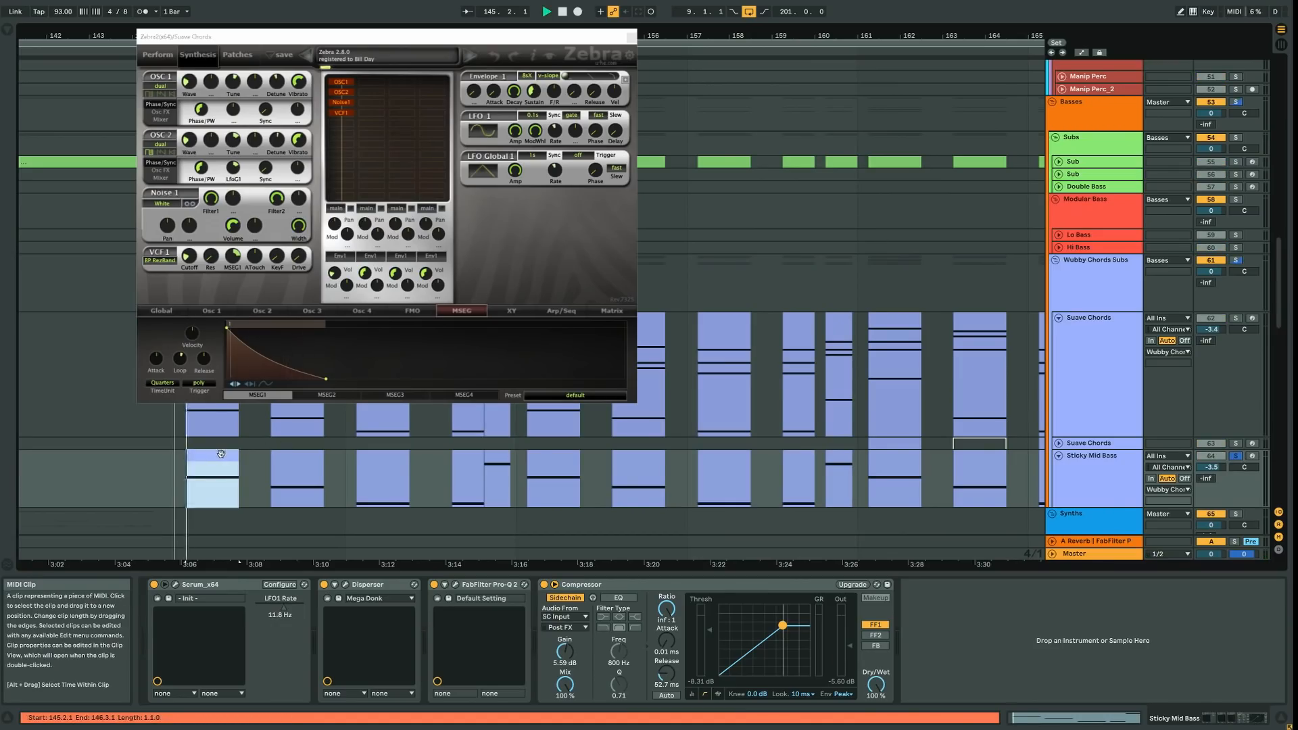
pyautogui.press('space')
pyautogui.click(283, 455)
pyautogui.press('space')
pyautogui.press('space')
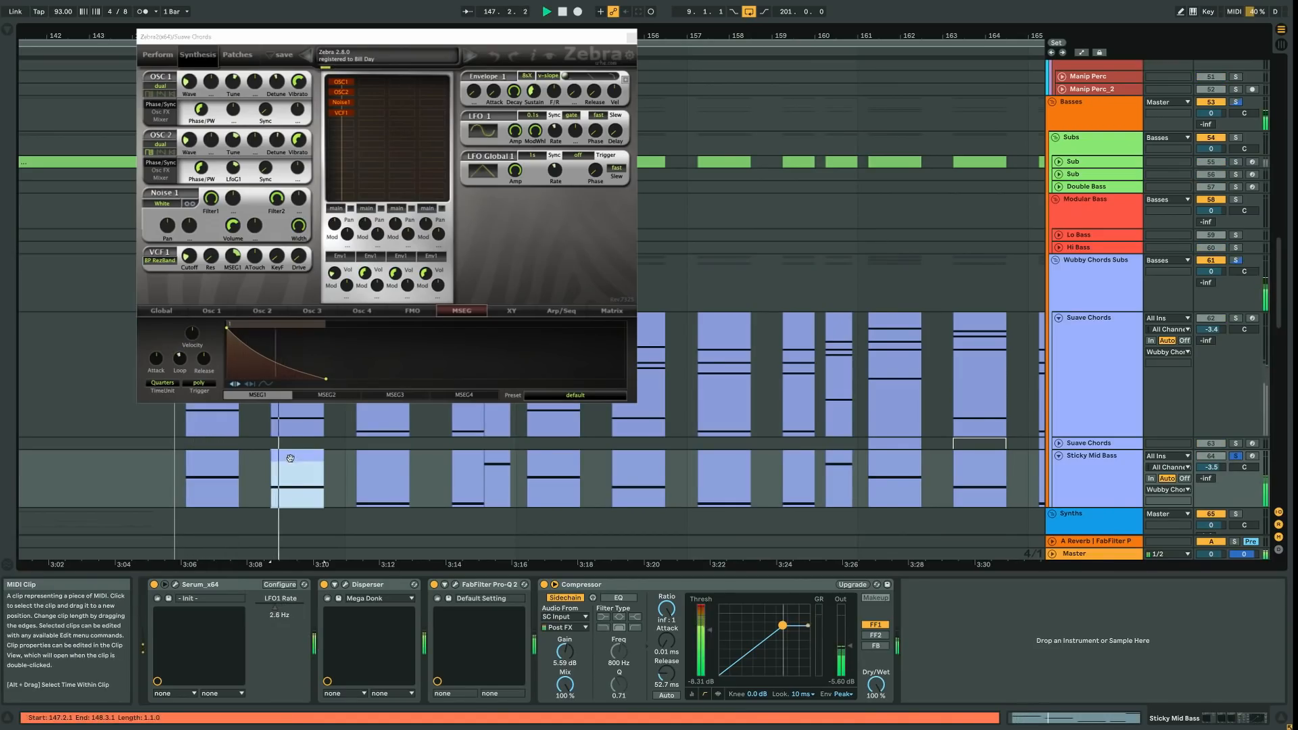
pyautogui.press('space')
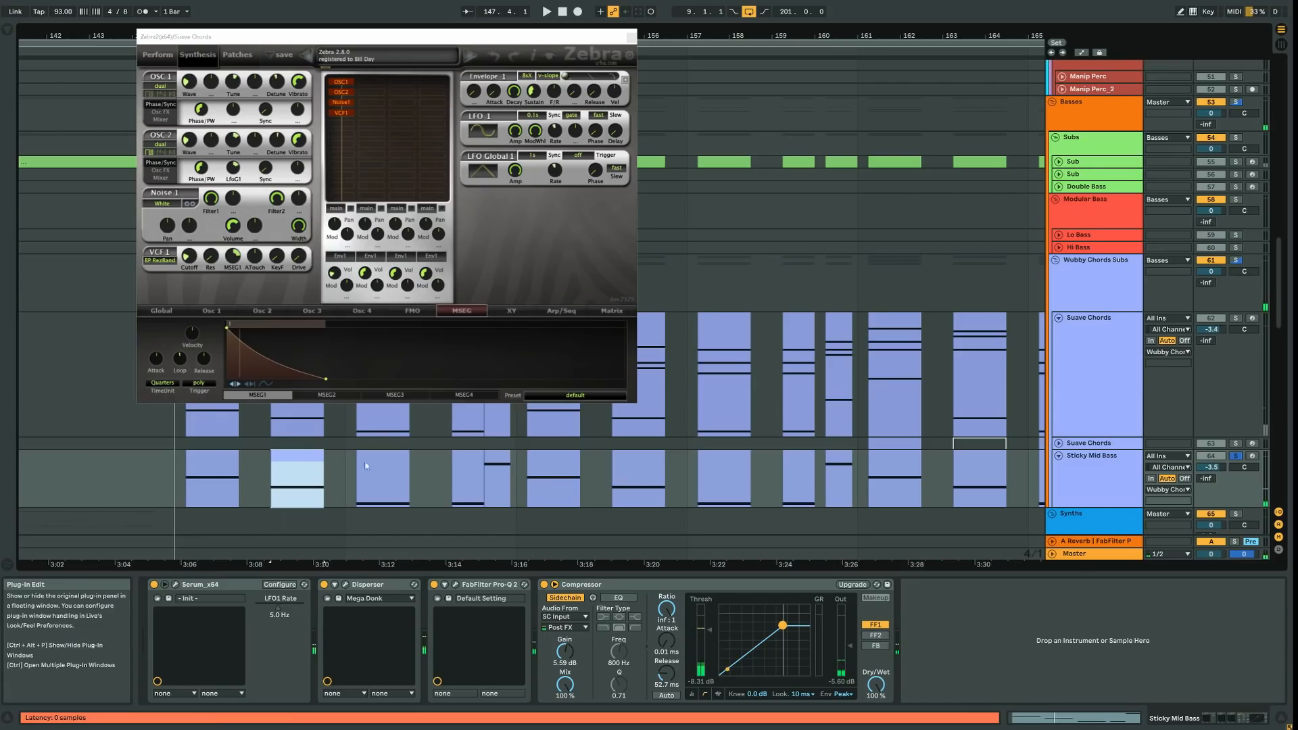
# Open the Sticky Mid Bass track's Serum beside Zebra2 and replay the bar 147 clip to watch its filter modulation
pyautogui.click(175, 584)
pyautogui.moveTo(461, 86); pyautogui.dragTo(954, 153)
pyautogui.press('space')
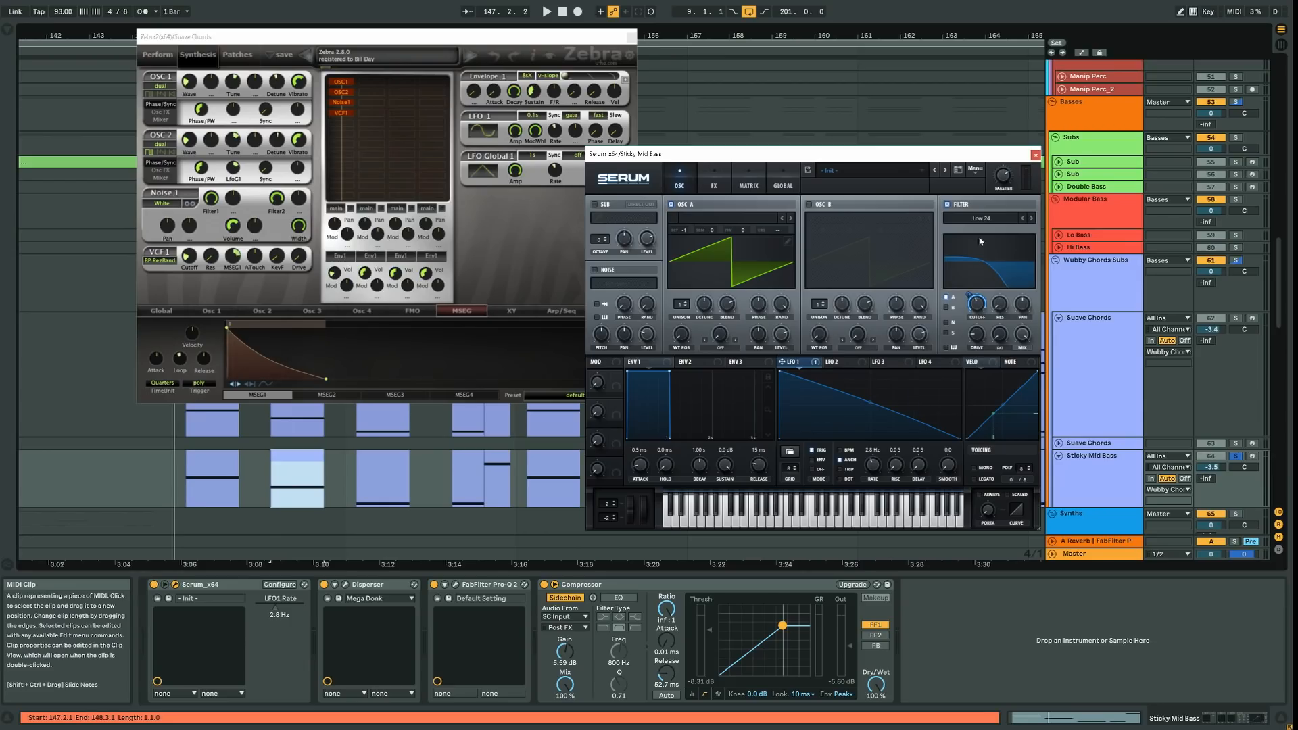
pyautogui.press('space')
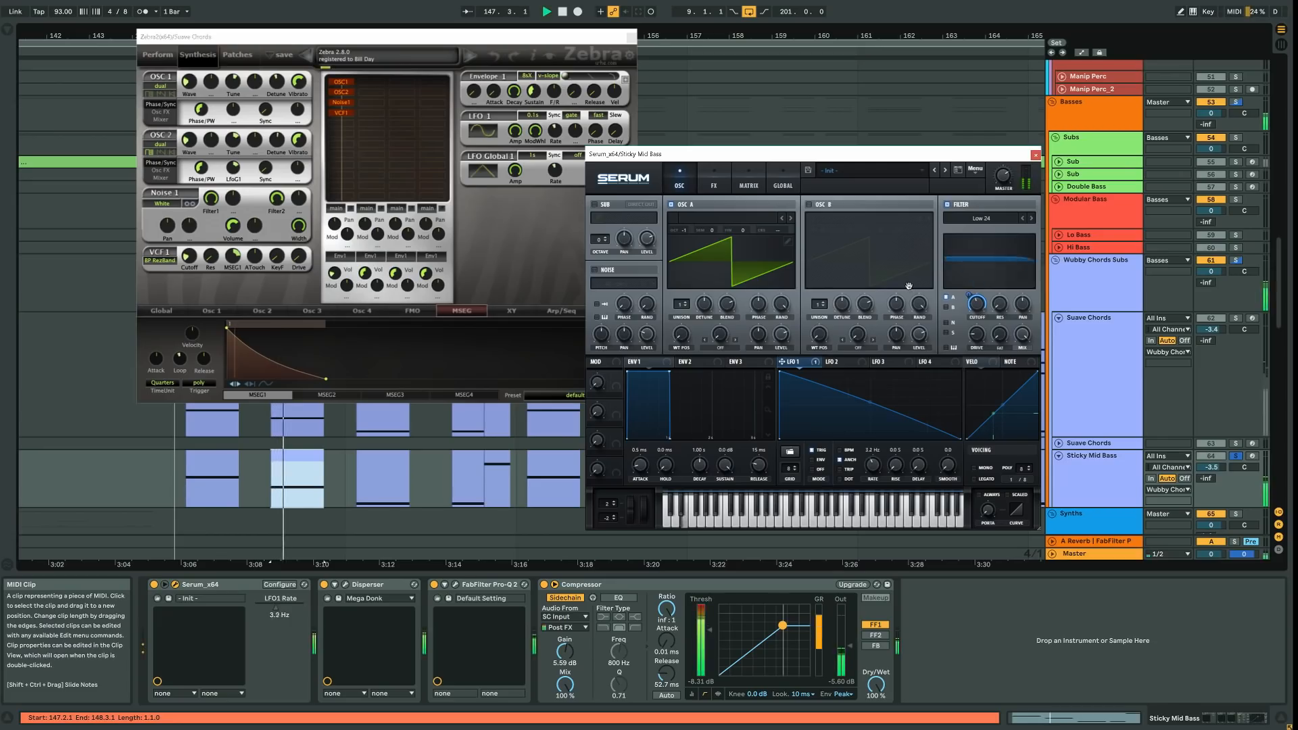
pyautogui.press('space')
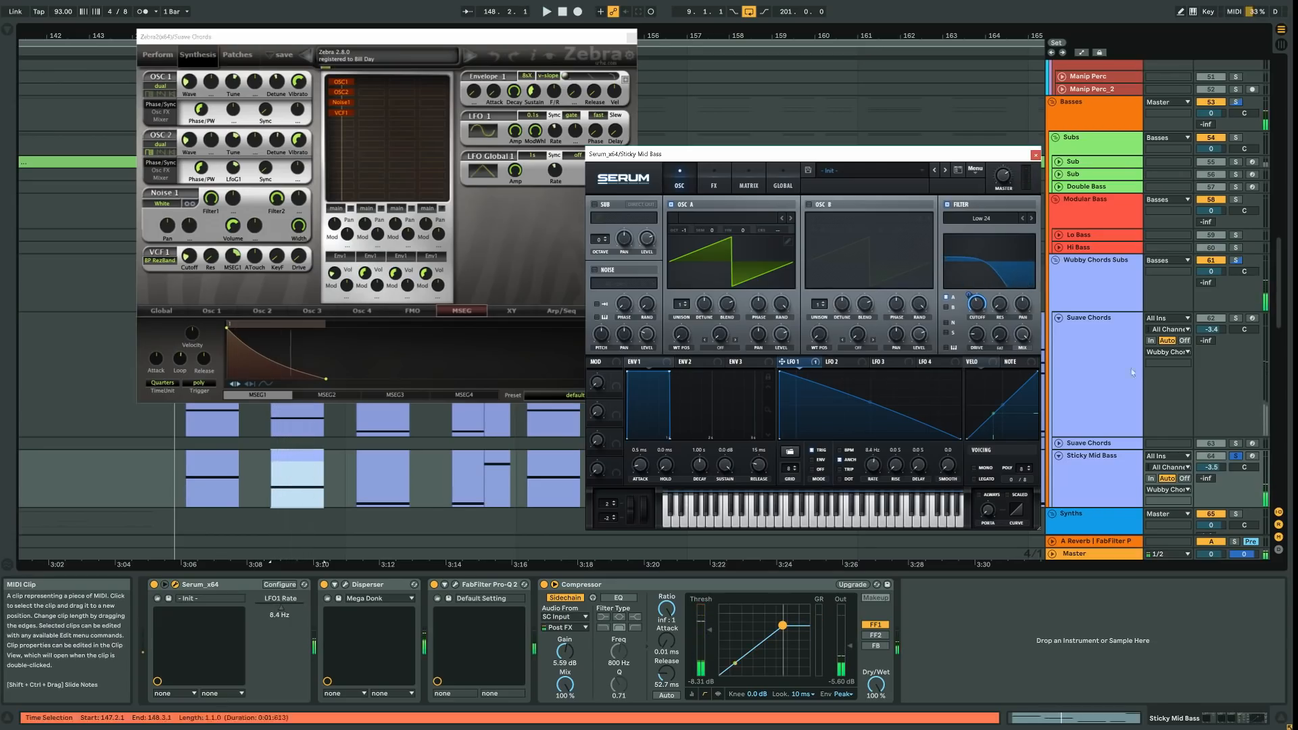
# Solo Suave Chords together with Sticky Mid Bass and audition the first two clips with both synths visible
pyautogui.click(1235, 318)
pyautogui.click(213, 456)
pyautogui.press('space')
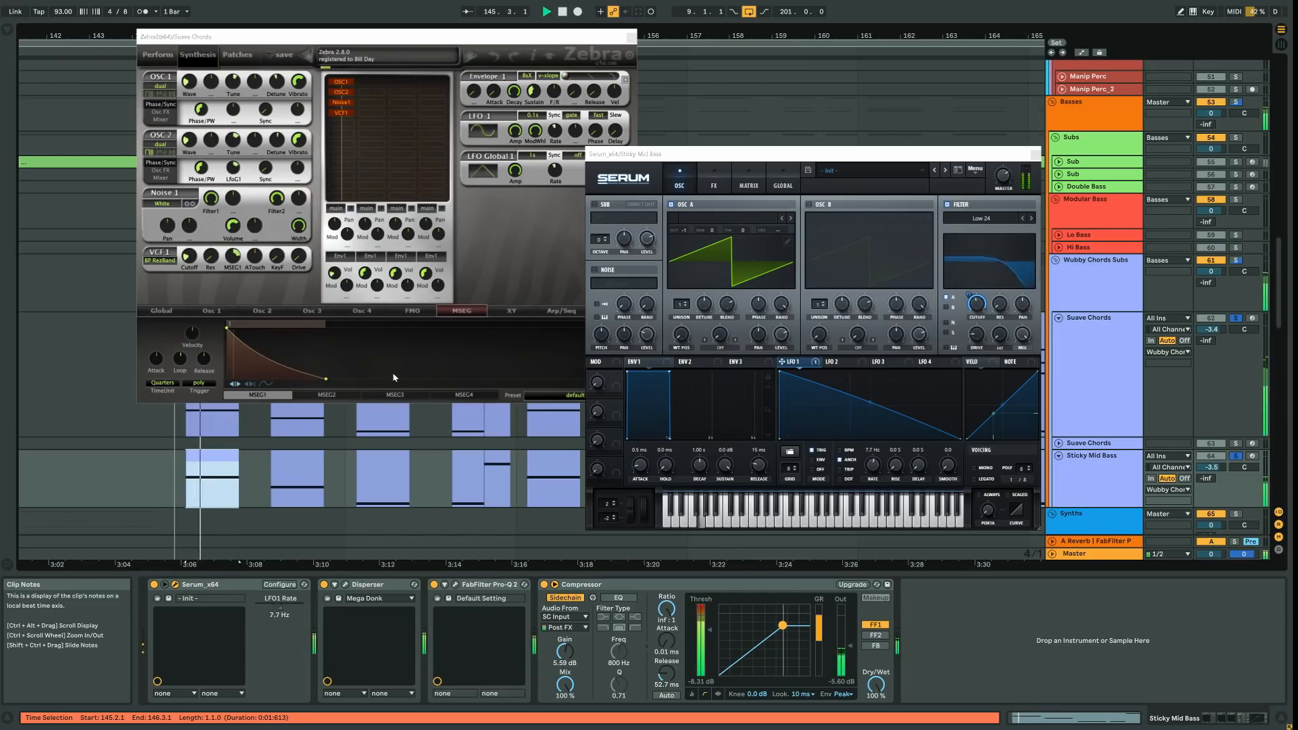
pyautogui.click(291, 462)
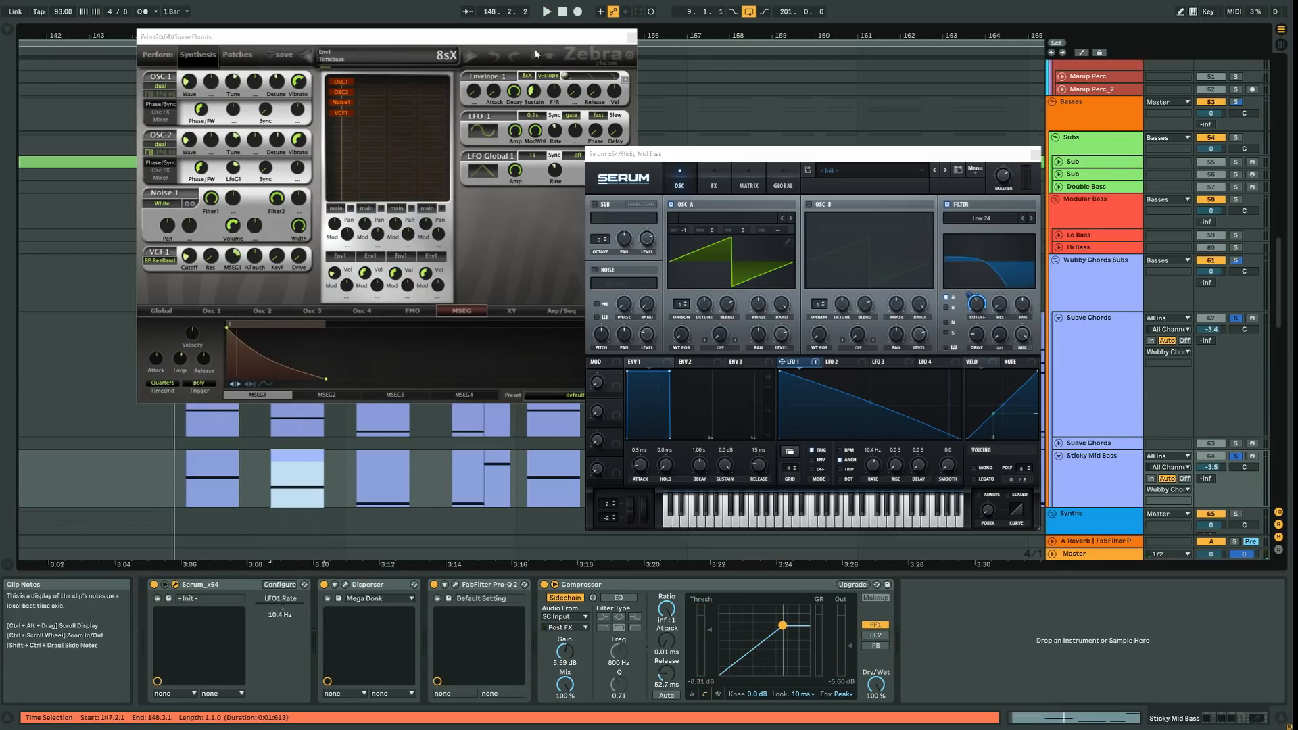
# Bring up the MultiMap device on Suave Chords and try narrowing its LFO1 Rate mapping to 27% minimum and 84% maximum
pyautogui.moveTo(534, 37); pyautogui.dragTo(420, 19)
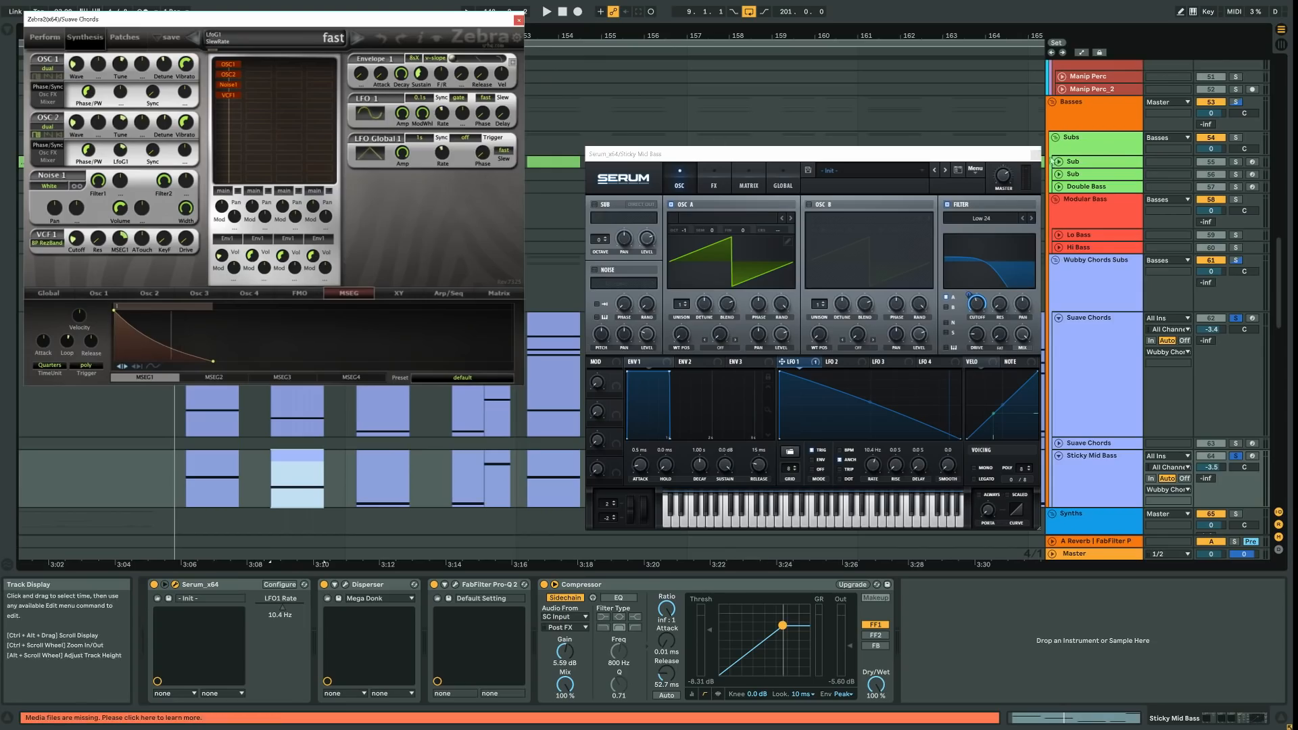
pyautogui.click(1089, 347)
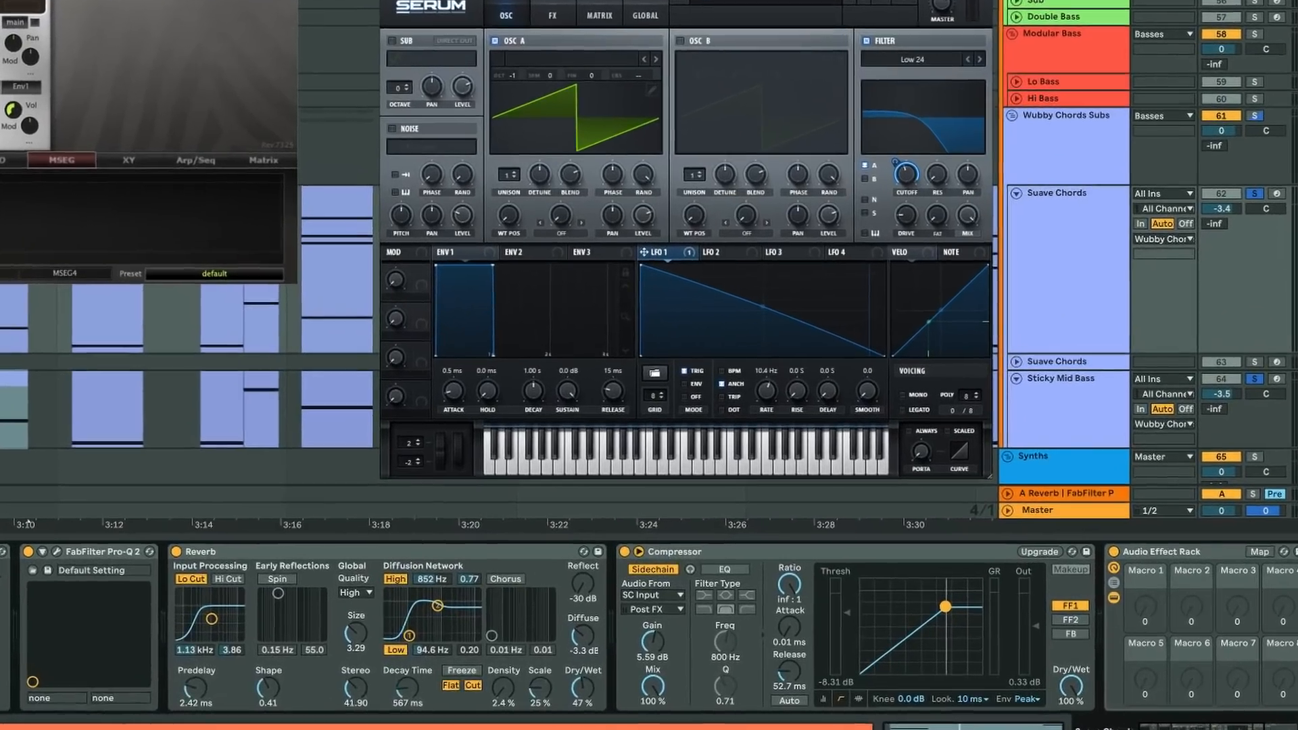
pyautogui.hscroll(5, 1057, 608)
pyautogui.click(952, 534)
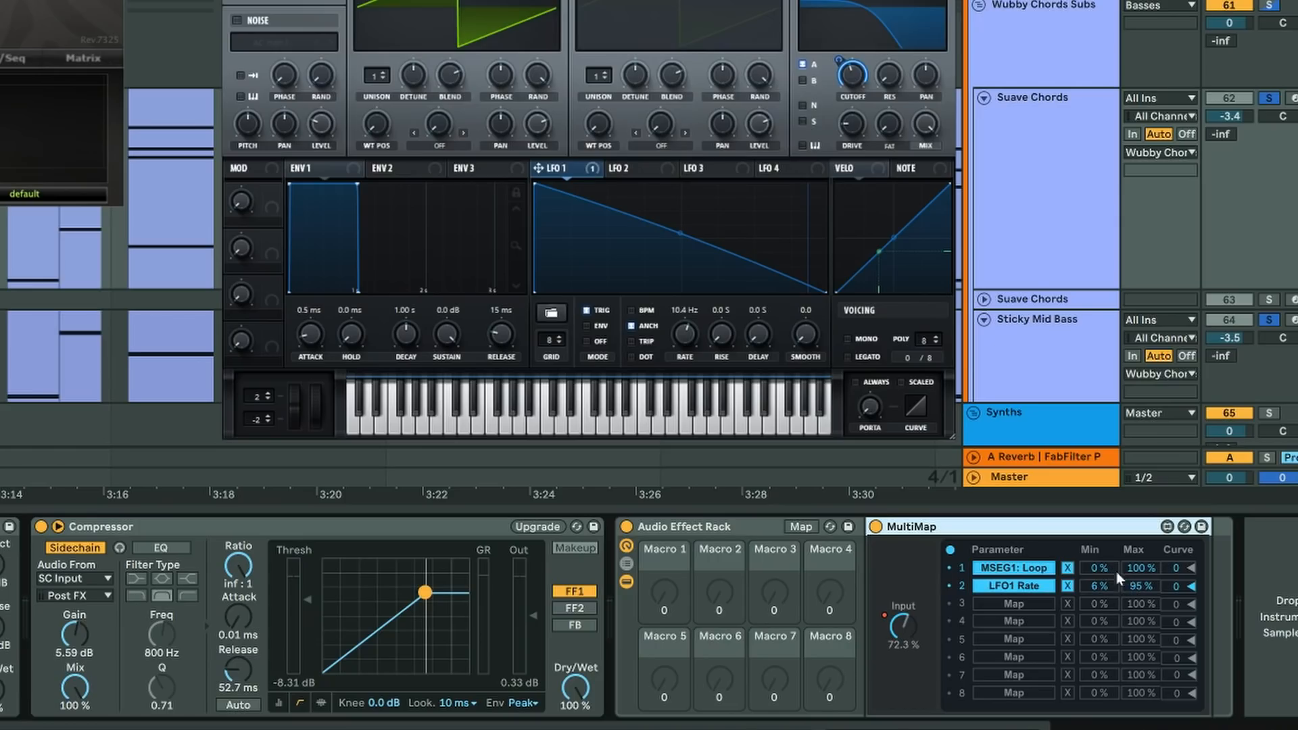
pyautogui.moveTo(1106, 585); pyautogui.dragTo(1112, 590)
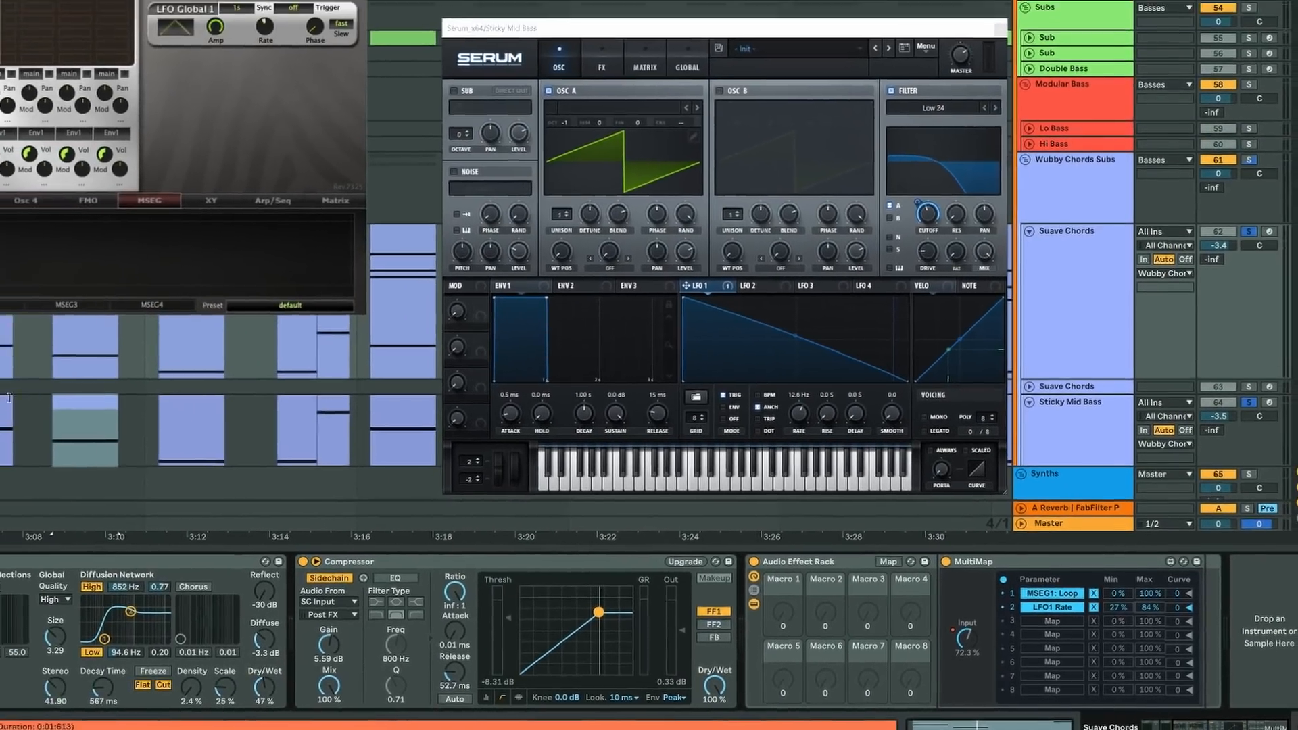
# Play the first Sticky Mid Bass clip at bar 145 and return to the Suave Chords device chain
pyautogui.click(49, 423)
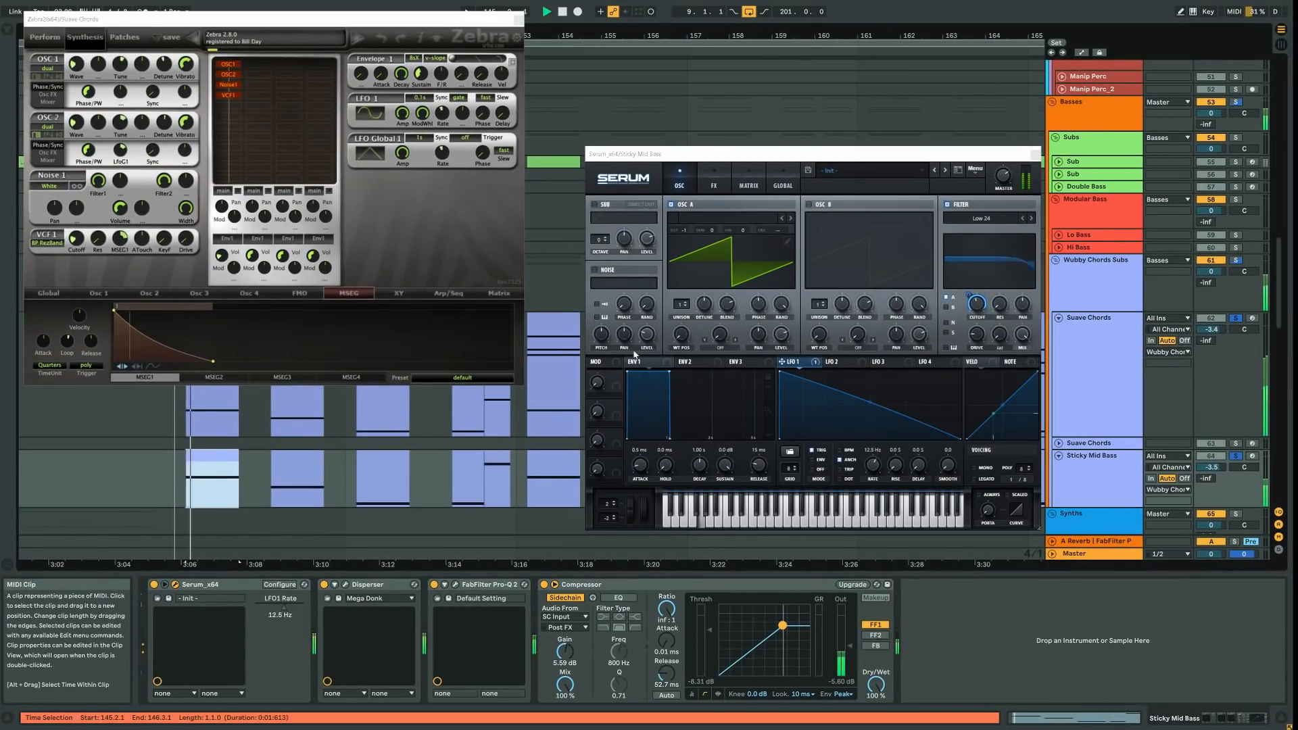
pyautogui.click(1108, 431)
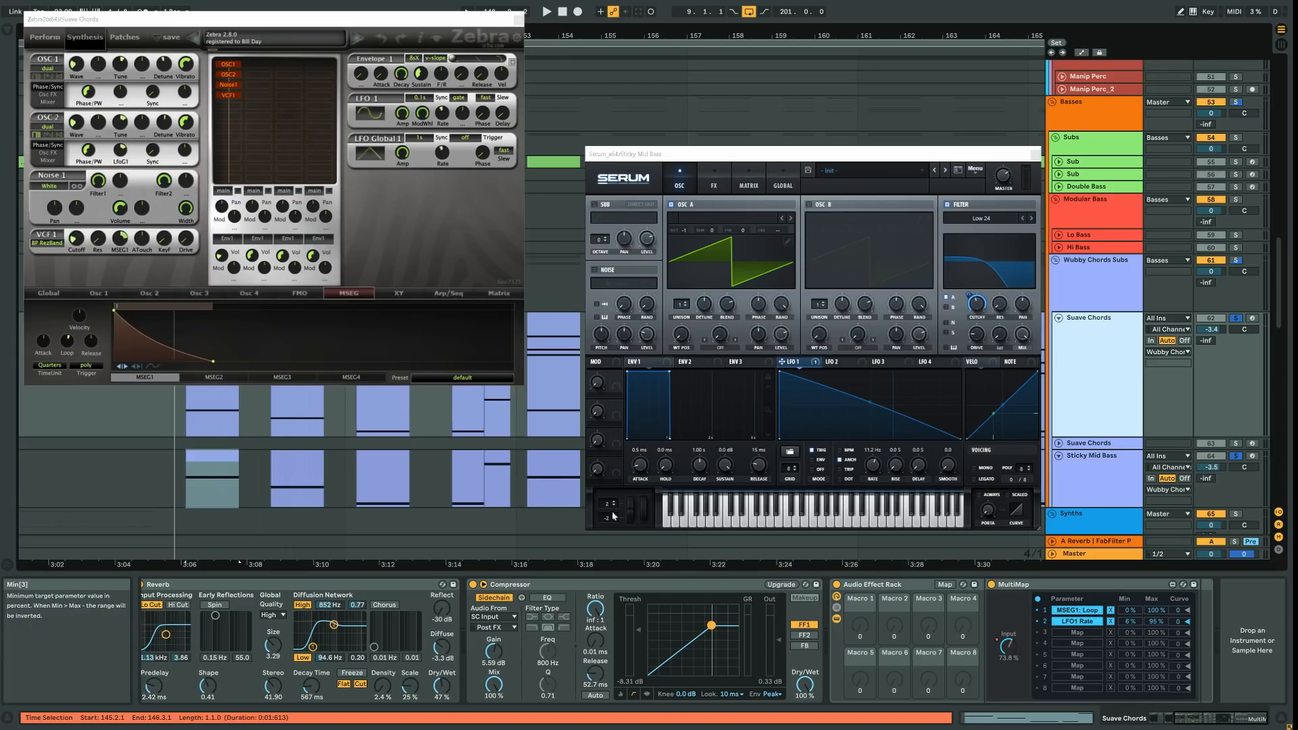
# Play the Sticky Mid Bass clip at bar 151 in the full mix, and close the Serum and Zebra2 windows
pyautogui.click(464, 476)
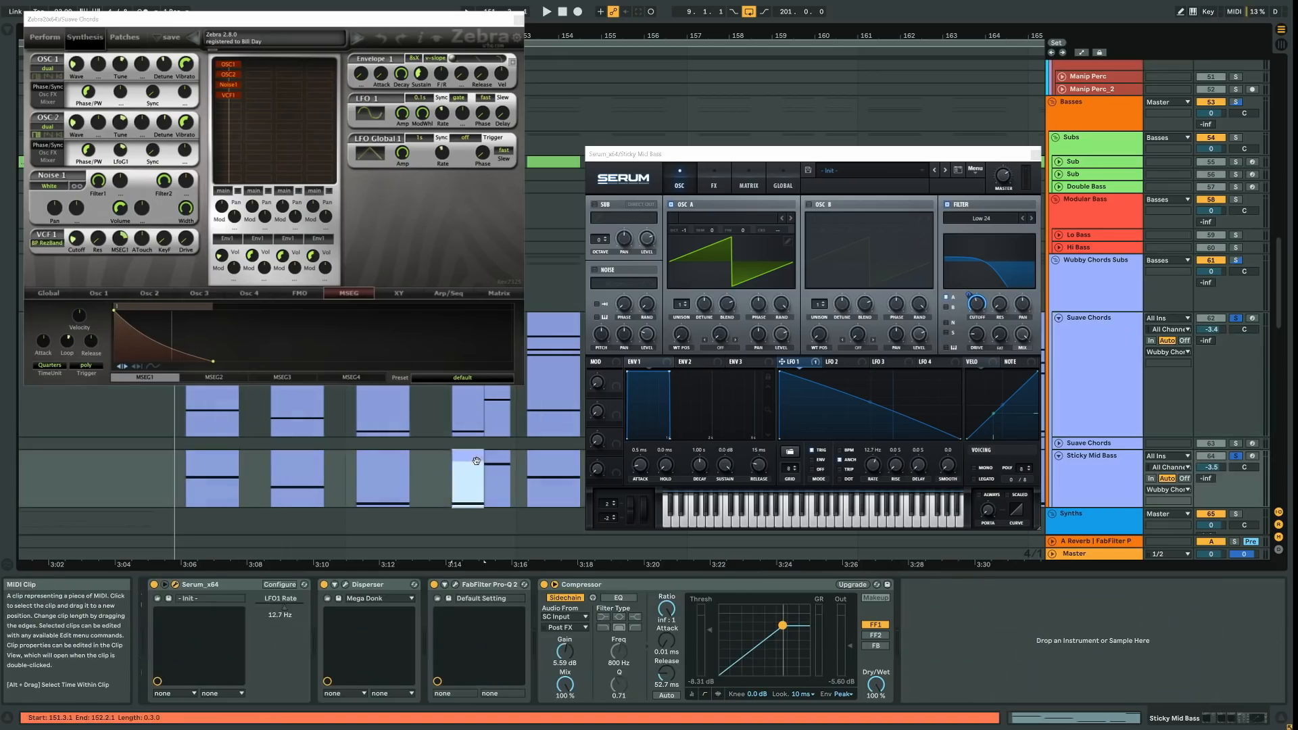
pyautogui.press('space')
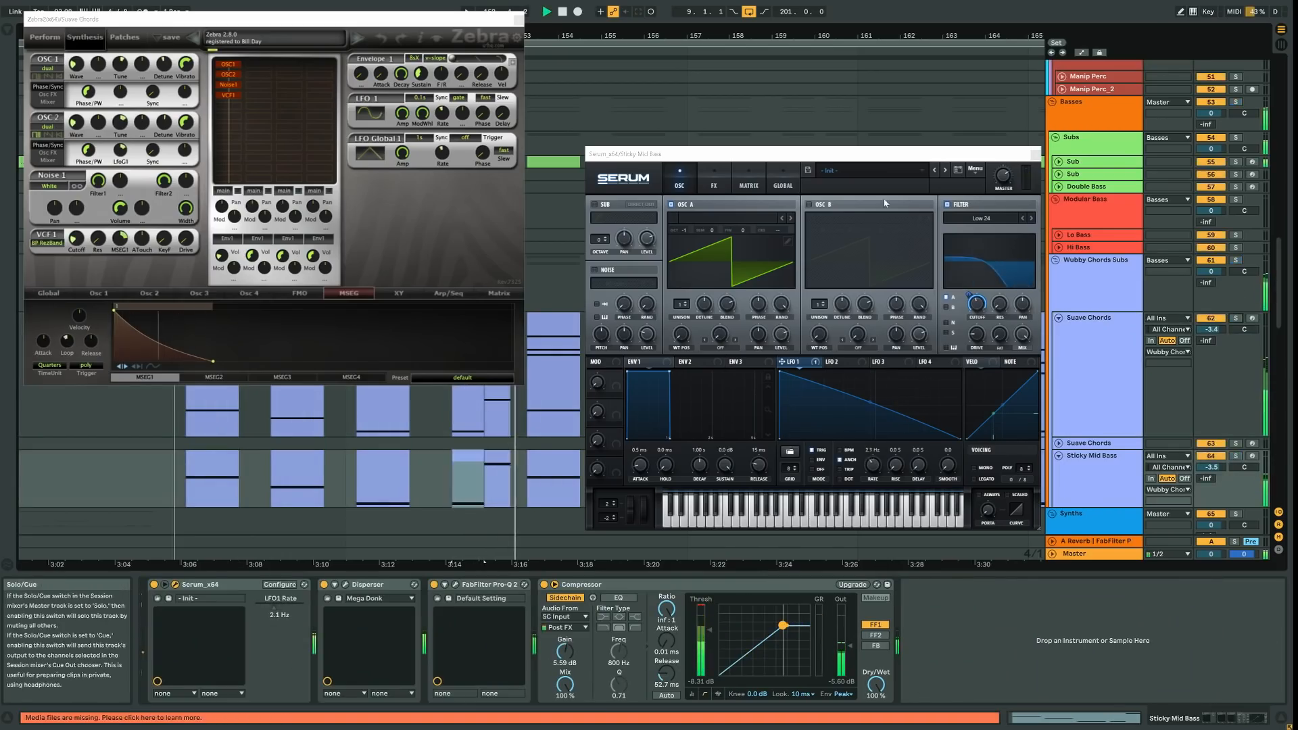
pyautogui.click(1034, 155)
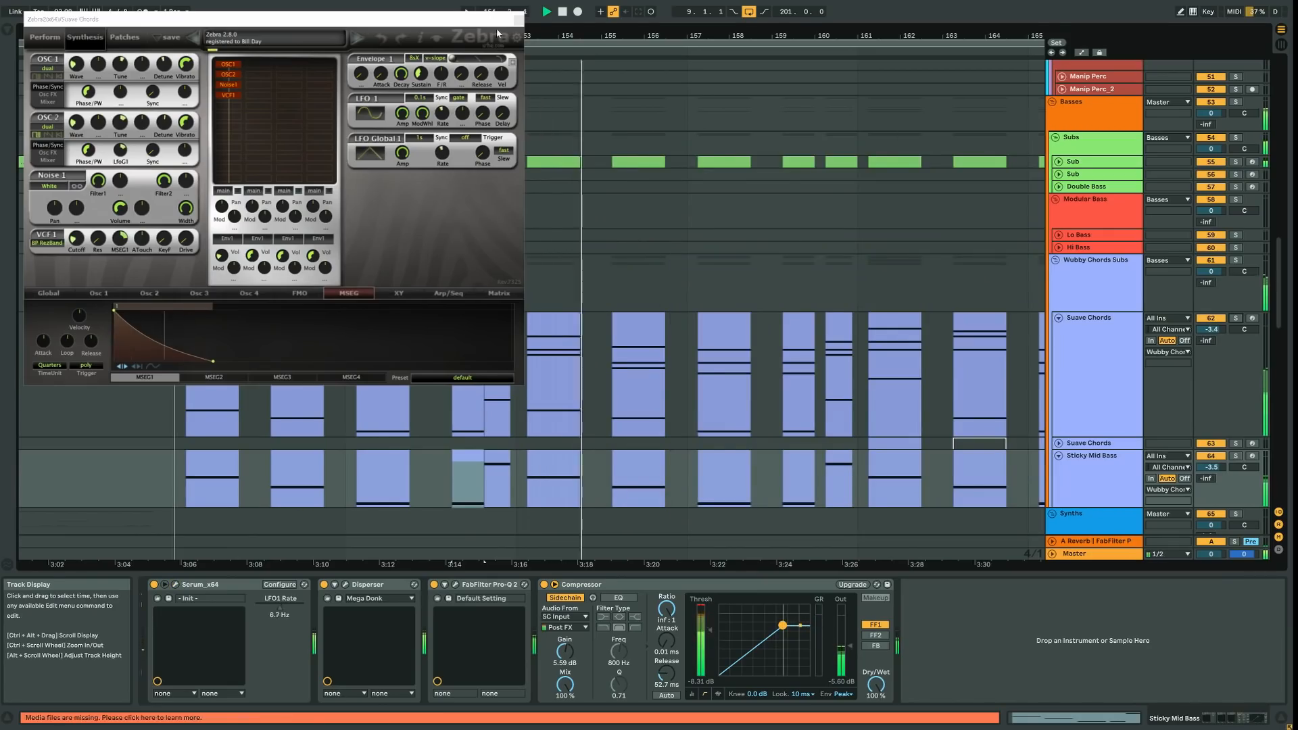
pyautogui.click(519, 19)
pyautogui.moveTo(565, 33); pyautogui.dragTo(467, 13)
pyautogui.press('space')
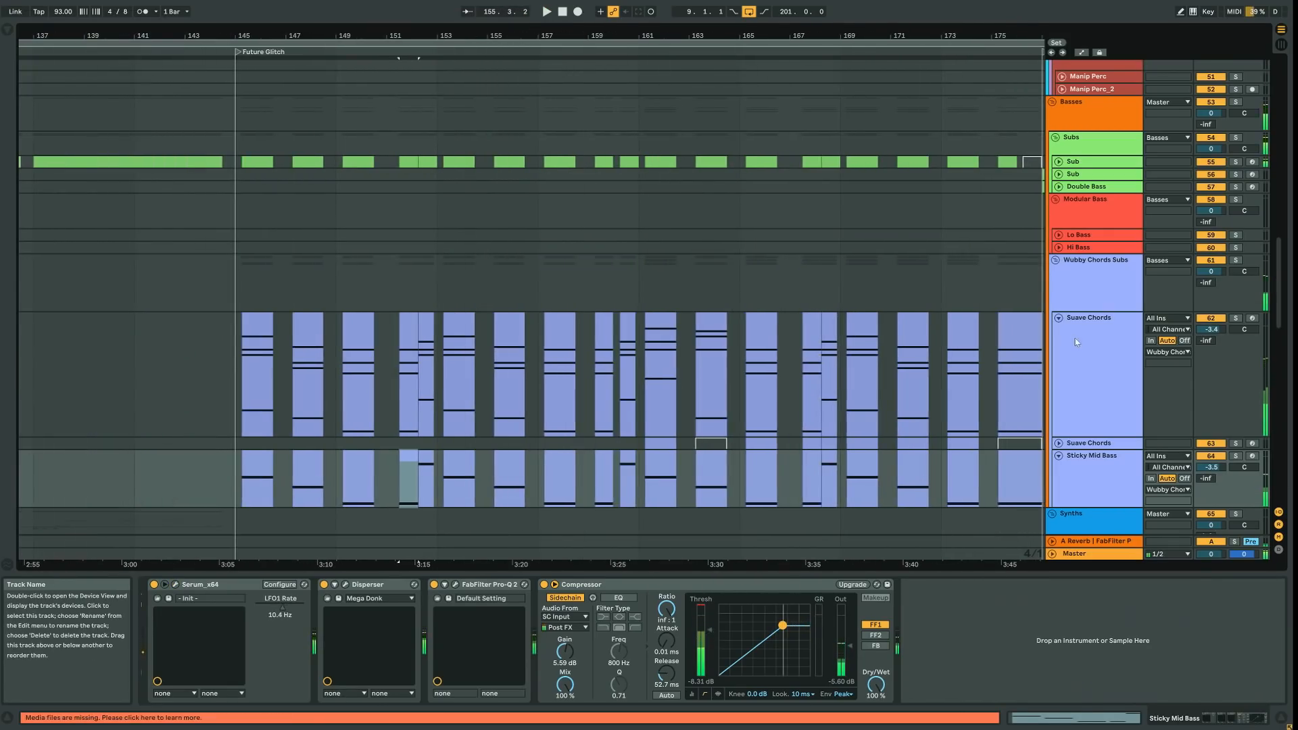
# Fold the Suave Chords and Sticky Mid Bass tracks
pyautogui.click(1090, 319)
pyautogui.press('u')
pyautogui.press('Down')
pyautogui.press('Down')
pyautogui.press('u')
# Solo the Neuro Section group and play the Future Glitch range from bar 145 to bar 157
pyautogui.scroll(-15, 433, 406)
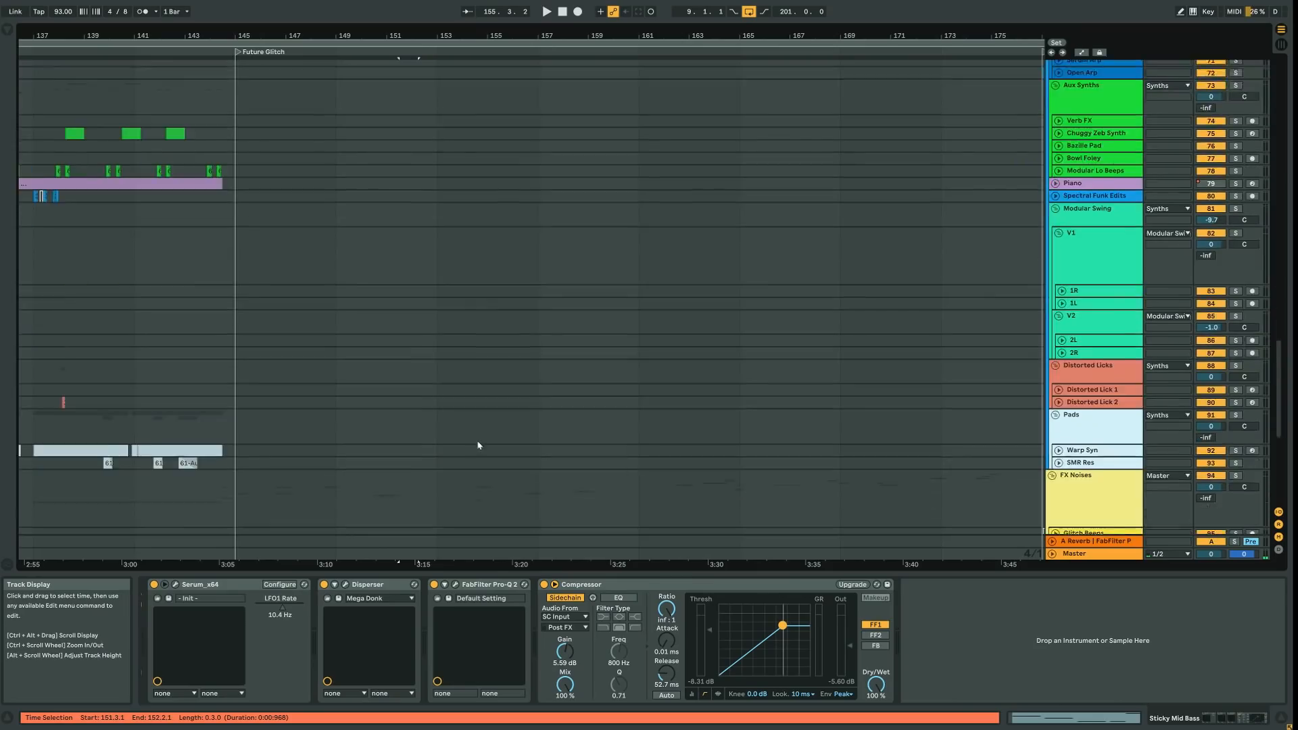
pyautogui.click(1236, 227)
pyautogui.moveTo(245, 266); pyautogui.dragTo(543, 478)
pyautogui.press('space')
pyautogui.moveTo(301, 36); pyautogui.dragTo(352, 196)
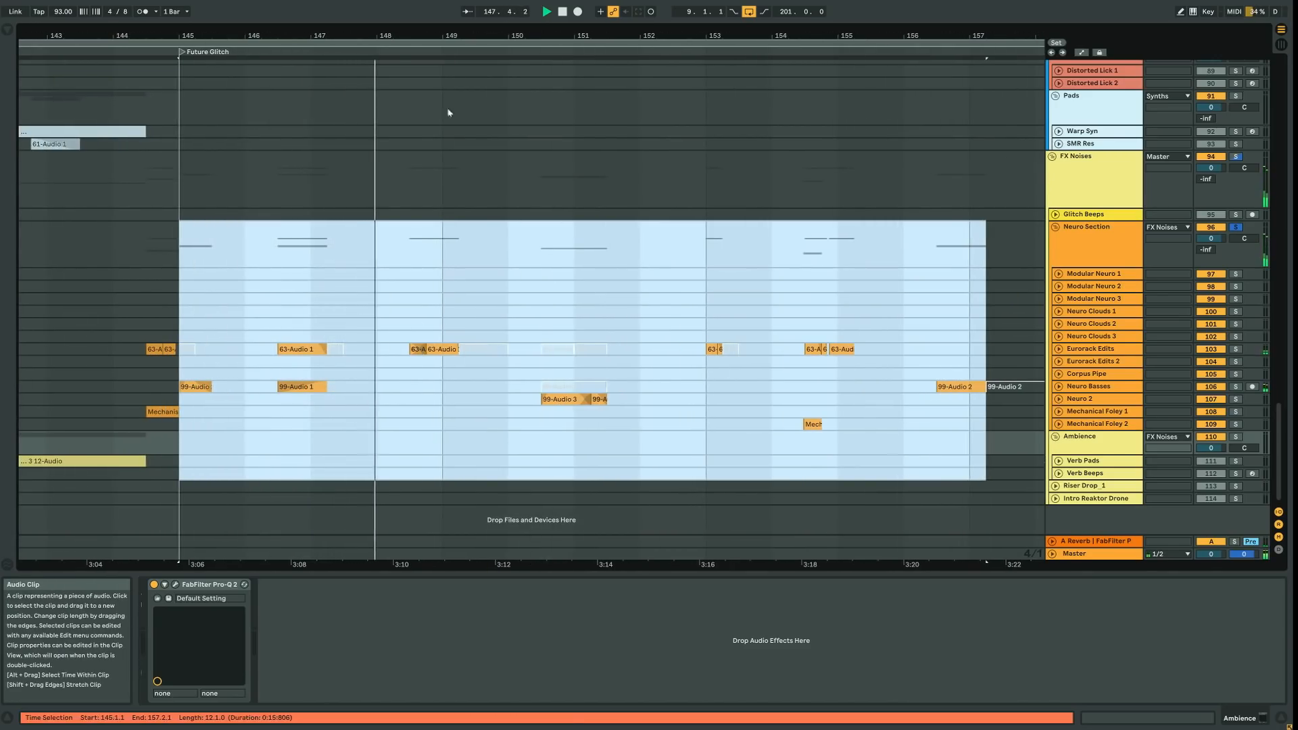
pyautogui.moveTo(465, 36); pyautogui.dragTo(324, 5)
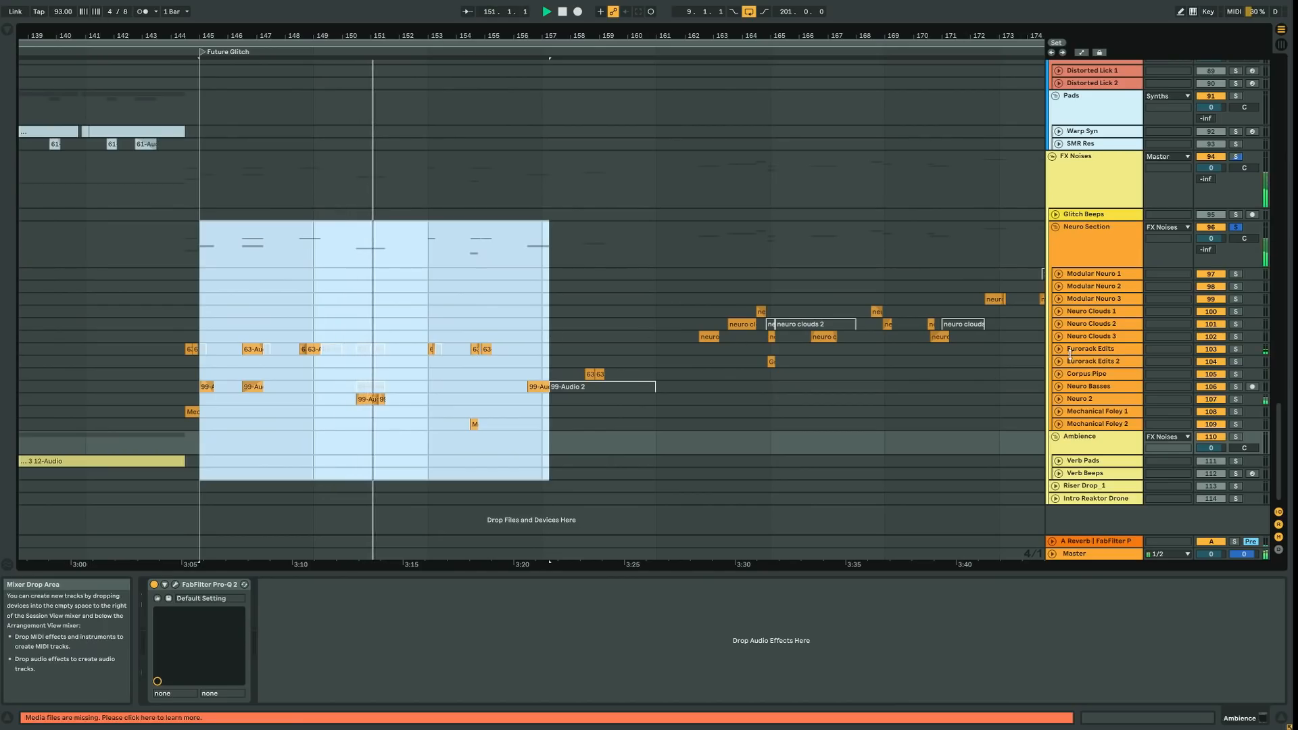
# Unfold the Neuro 2 and Eurorack Edits tracks to show their clips, with a brief check of Neuro Clouds 3
pyautogui.press('u')
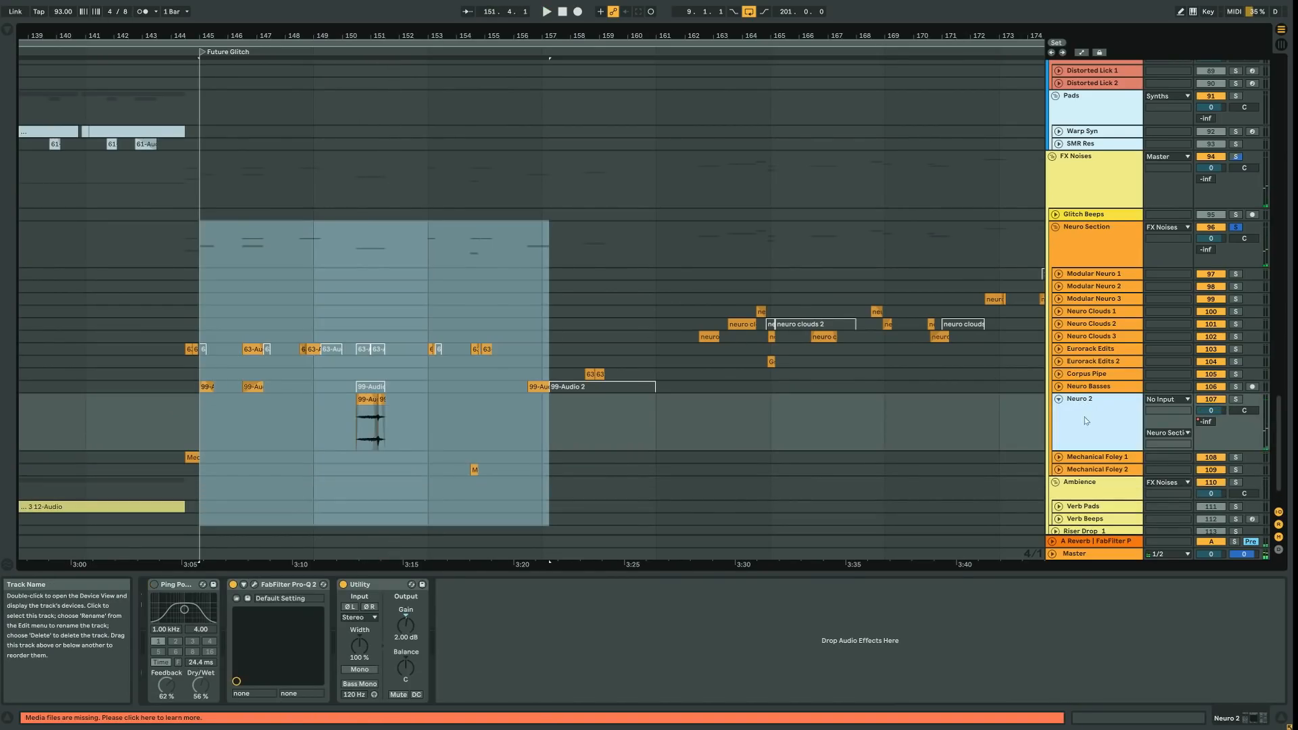
pyautogui.click(1109, 336)
pyautogui.press('u')
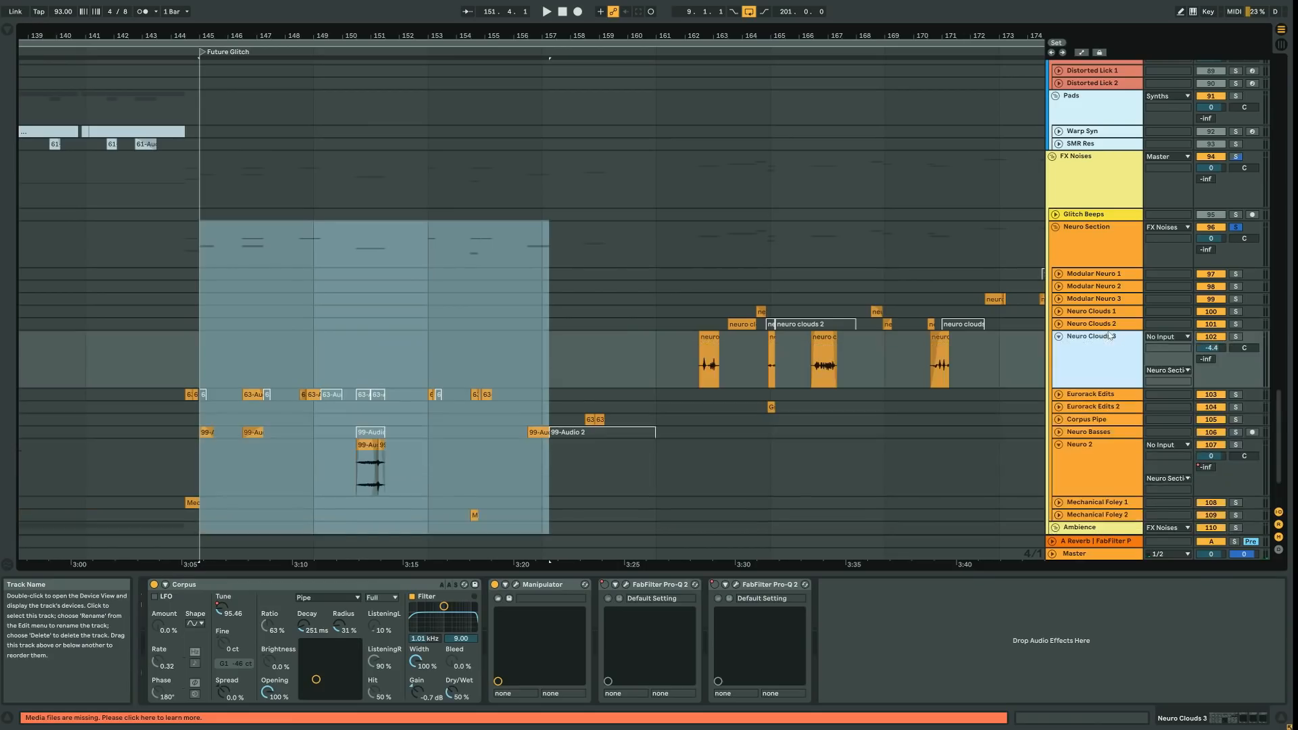
pyautogui.press('u')
pyautogui.press('Down')
pyautogui.press('u')
# Unsolo the Neuro Section and play the full mix from the Eurorack Edits clip near bar 148
pyautogui.click(310, 353)
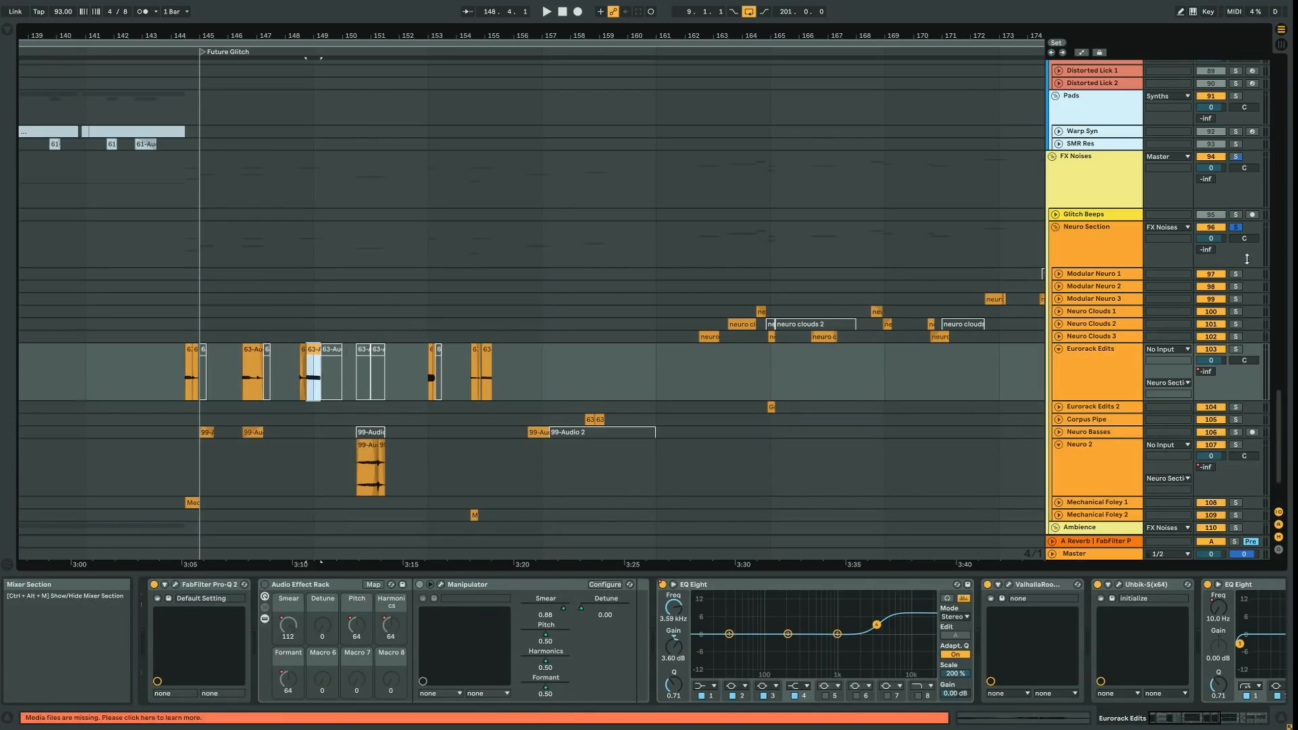
pyautogui.click(1236, 228)
pyautogui.press('space')
# Fold the Eurorack Edits and Neuro 2 tracks
pyautogui.click(1110, 379)
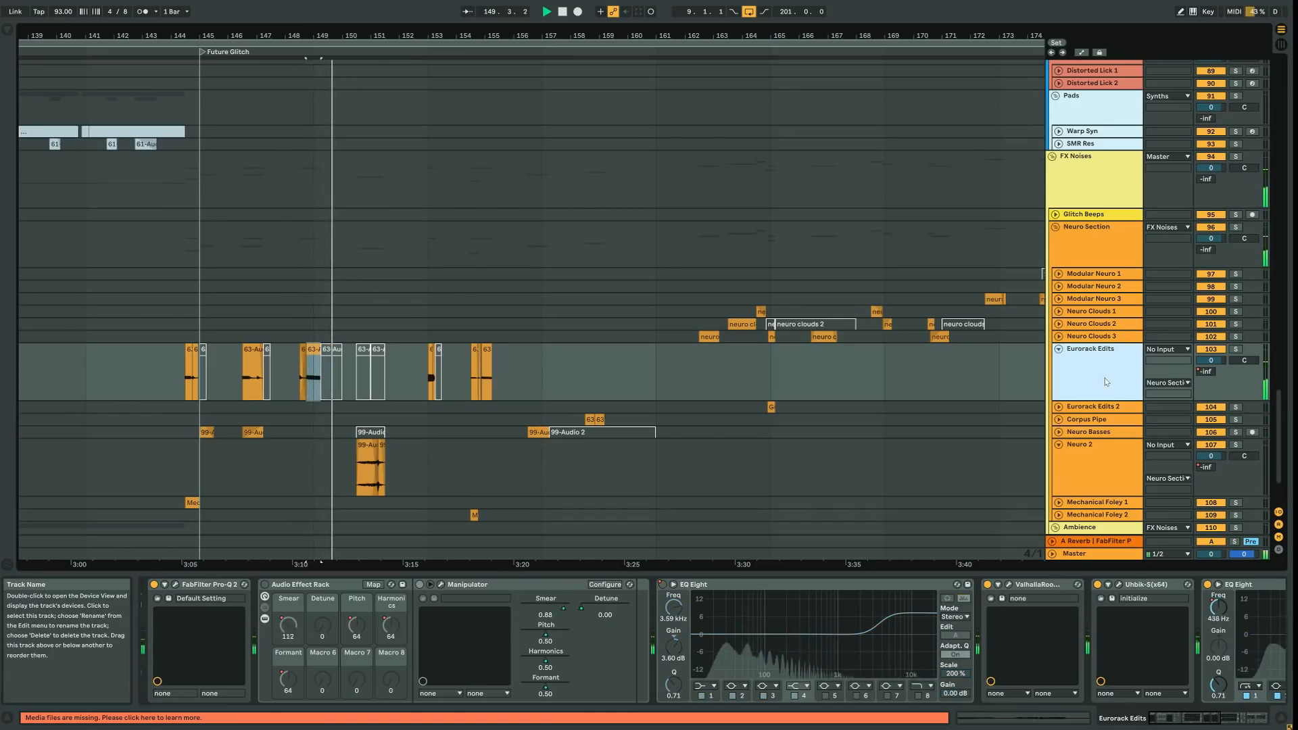
pyautogui.press('u')
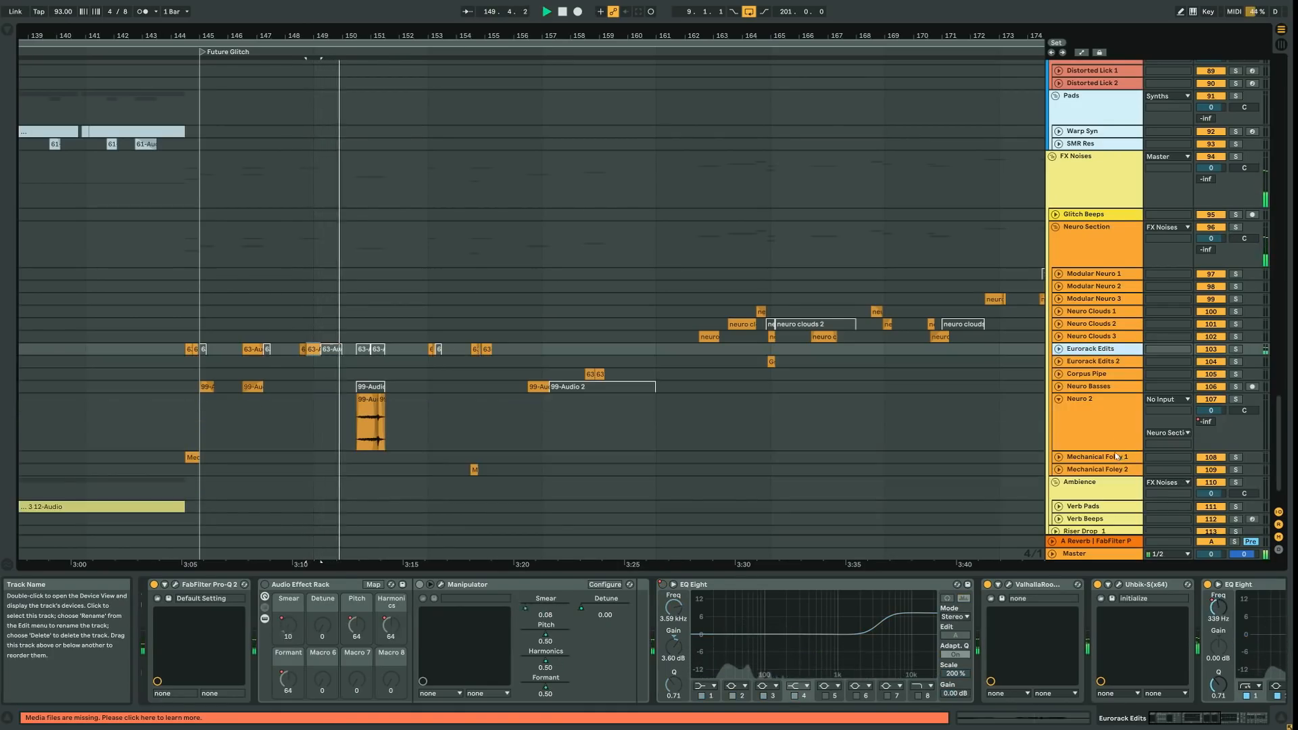
pyautogui.click(1080, 417)
pyautogui.press('u')
# Survey the Arp Outro tracks up to the glitchy drums and play from bar 177, with the Snare FM group selected to bar 205
pyautogui.moveTo(974, 534); pyautogui.dragTo(622, 474)
pyautogui.scroll(6, 482, 430)
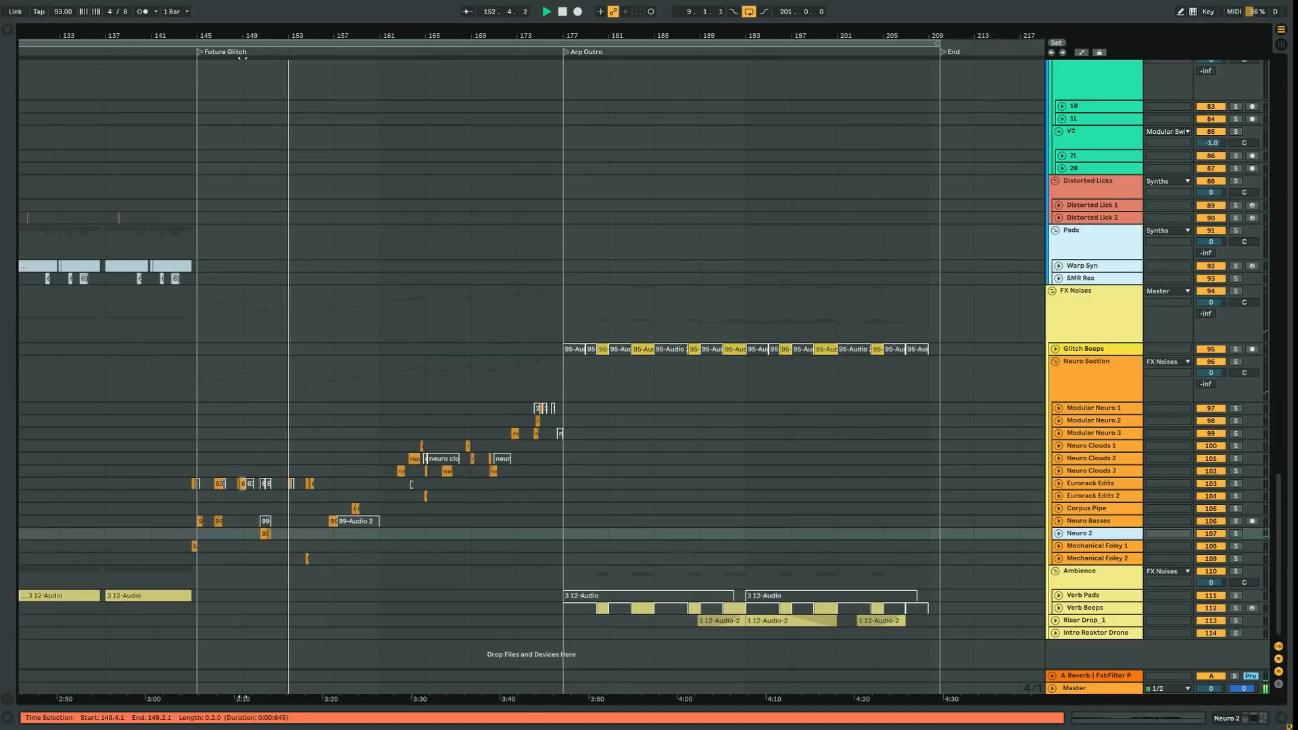
pyautogui.scroll(-3, 565, 470)
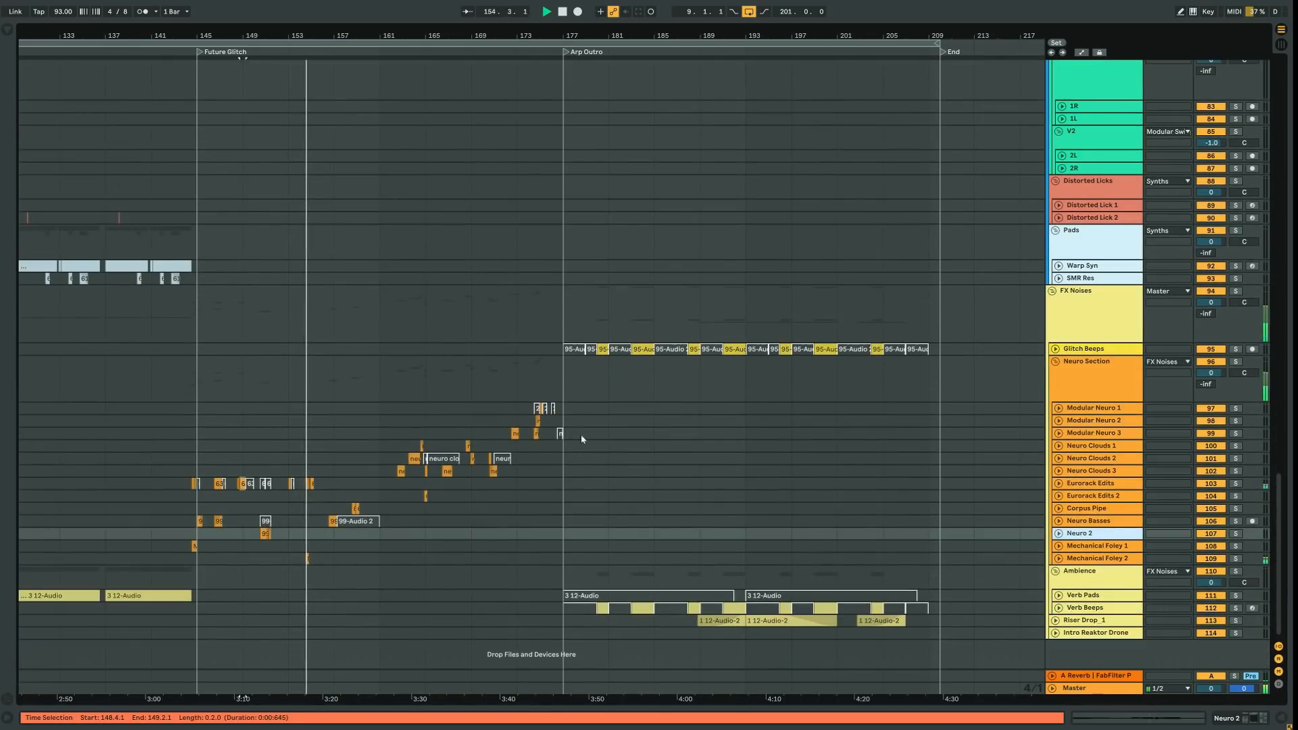
pyautogui.scroll(3, 591, 386)
pyautogui.scroll(12, 510, 334)
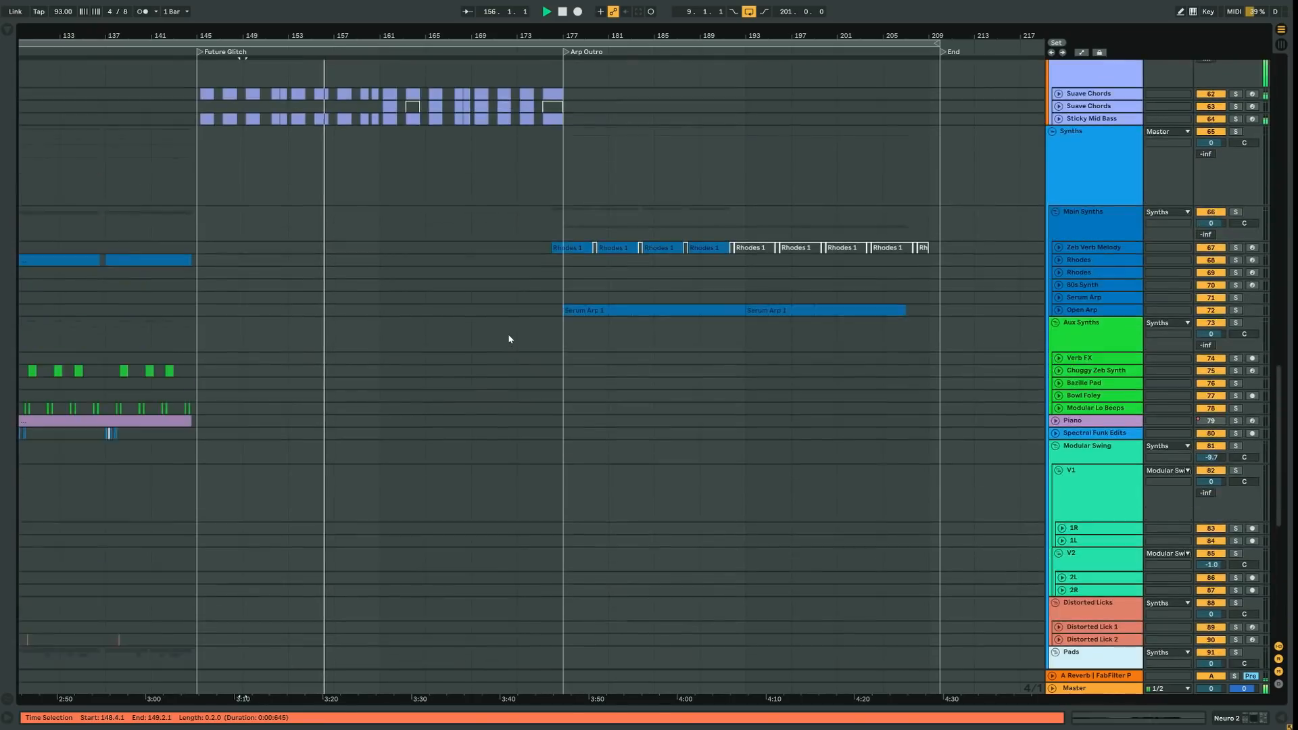
pyautogui.scroll(5, 510, 334)
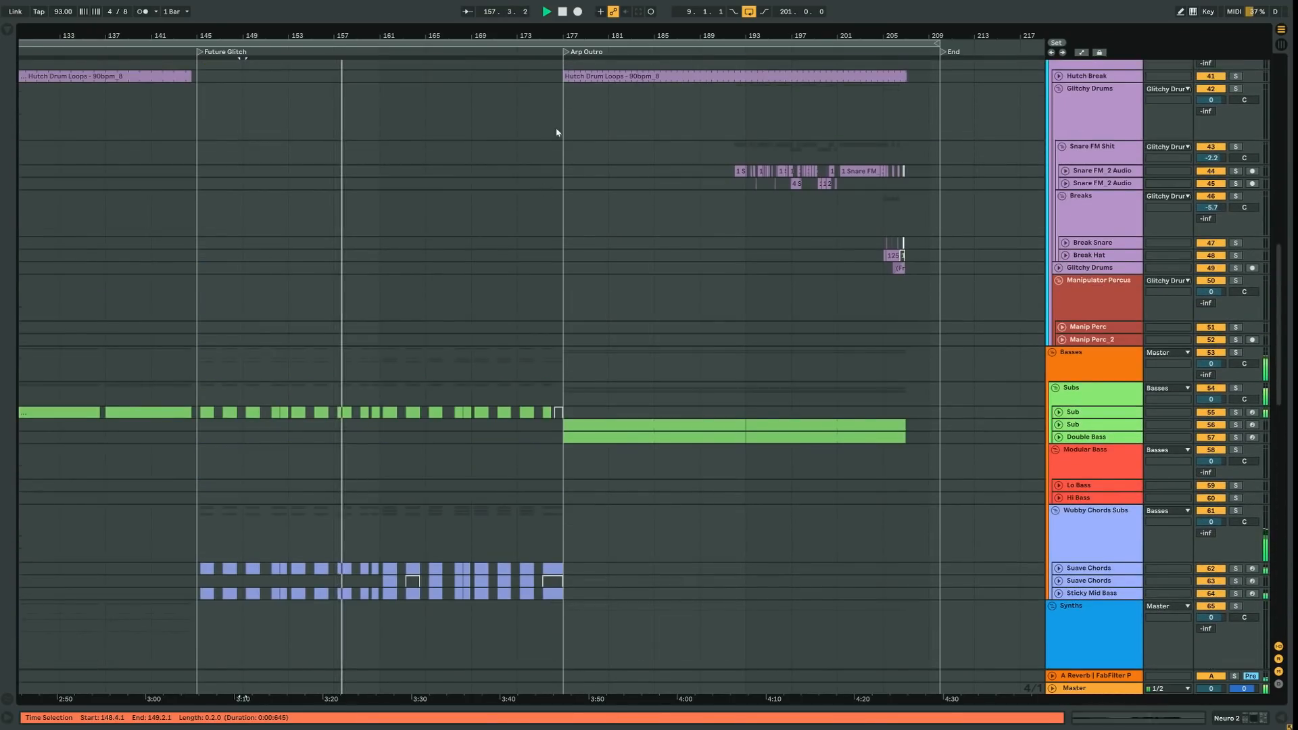
pyautogui.moveTo(566, 152); pyautogui.dragTo(884, 185)
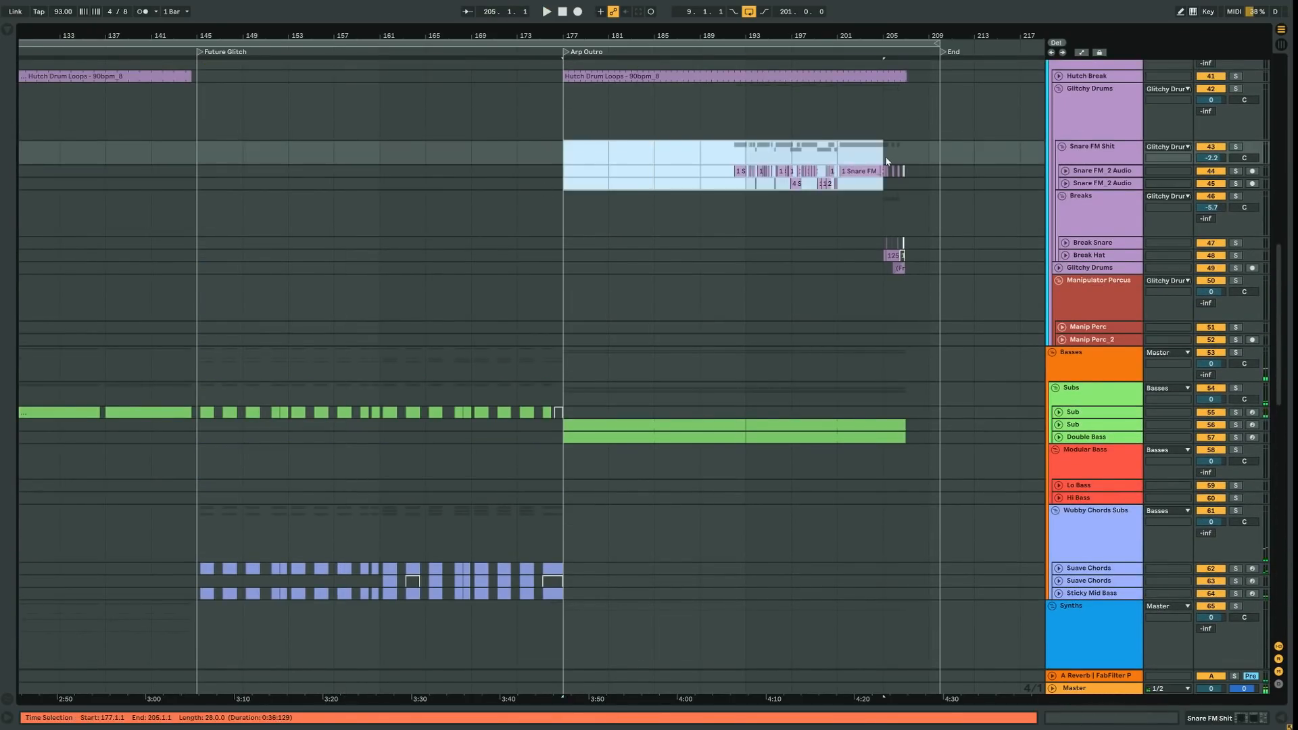
pyautogui.scroll(3, 899, 203)
pyautogui.scroll(5, 866, 249)
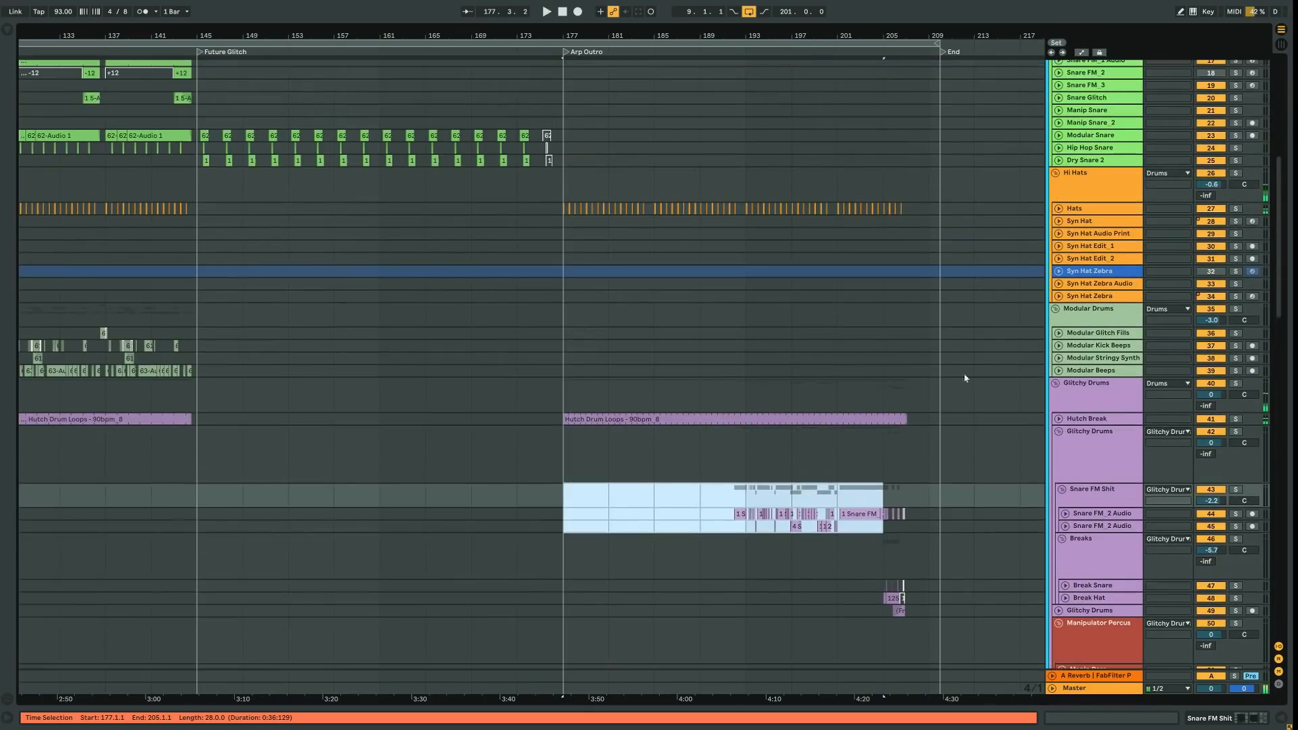
# Unfold and solo Hutch Break, open its Arp Outro clip in the clip view and play it from bar 177
pyautogui.doubleClick(1077, 421)
pyautogui.click(759, 421)
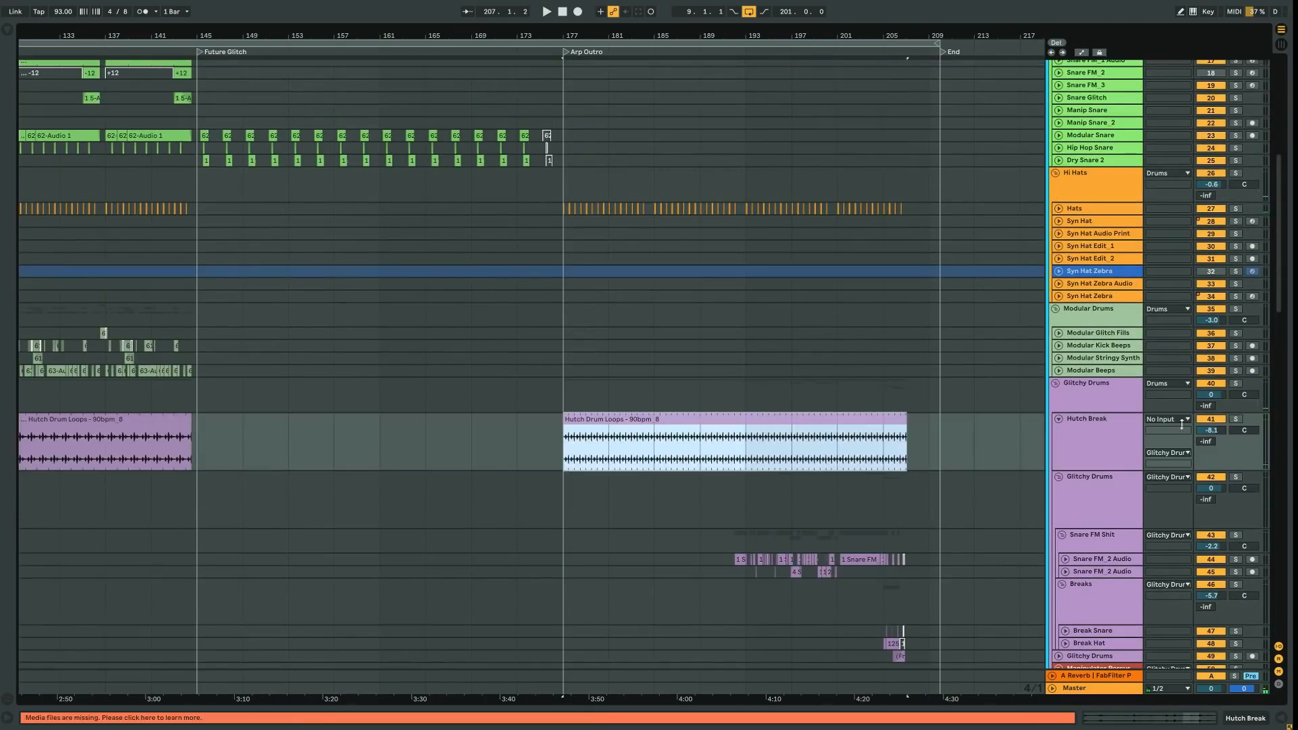
pyautogui.click(1237, 419)
pyautogui.doubleClick(870, 419)
pyautogui.press('space')
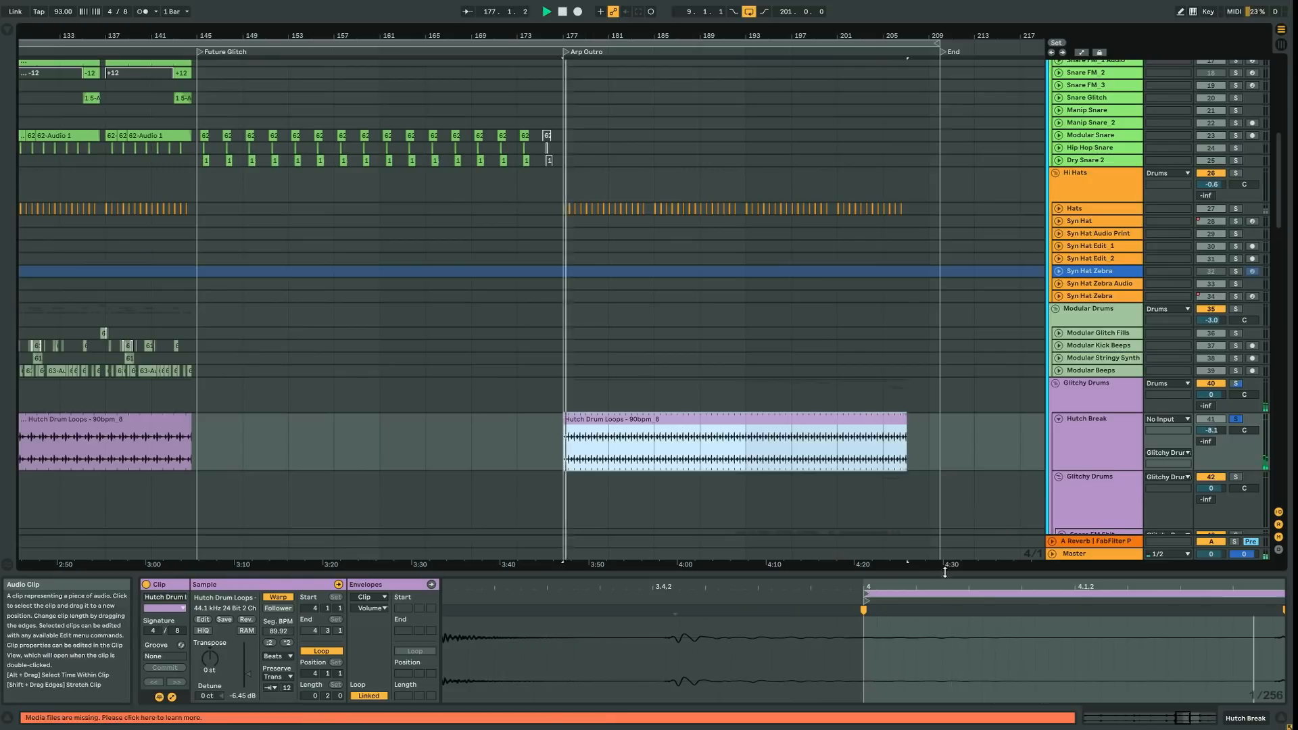
# Turn off Warp on the Hutch Break clip and play the unwarped sample with its waveform in view
pyautogui.moveTo(945, 584); pyautogui.dragTo(1084, 583)
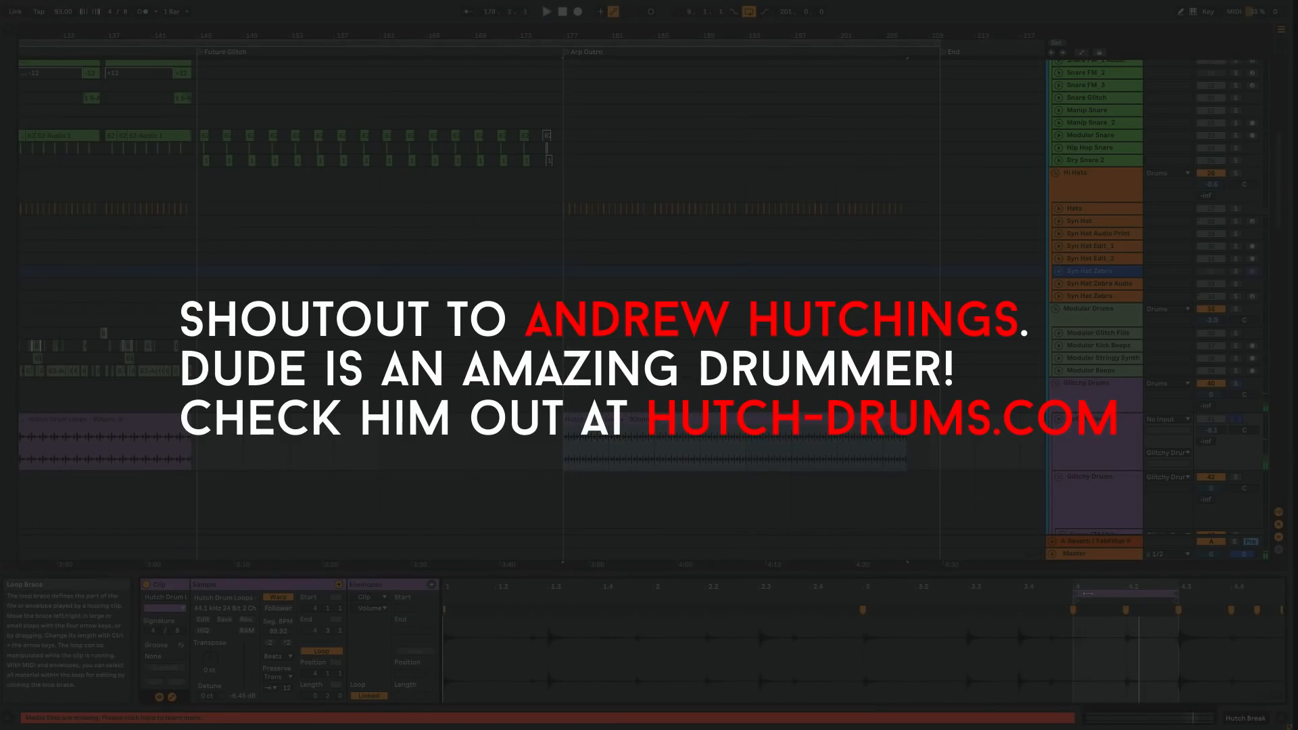
pyautogui.click(278, 597)
pyautogui.moveTo(1080, 590); pyautogui.dragTo(445, 590)
pyautogui.press('space')
pyautogui.moveTo(248, 674); pyautogui.dragTo(248, 671)
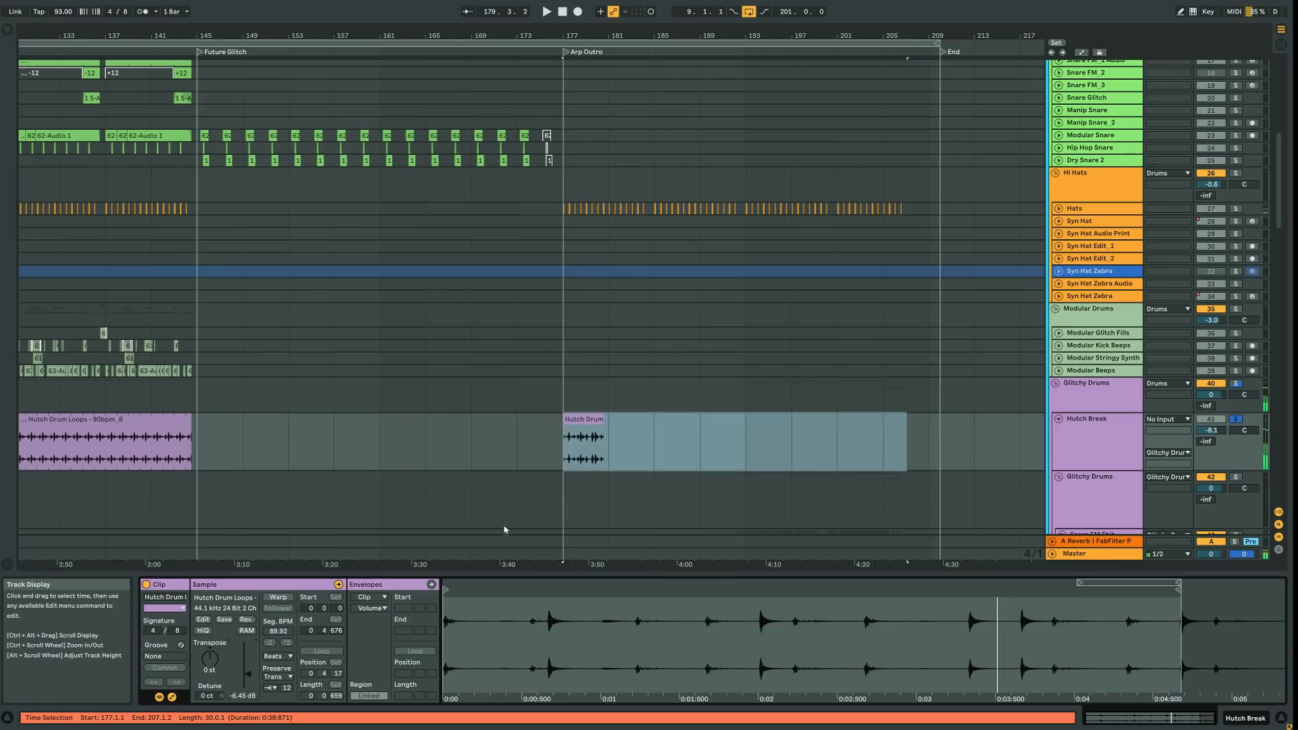
# Undo the warp changes on the Hutch Break clip and replay it from bar 177
pyautogui.hotkey('ctrl', 'z')
pyautogui.hotkey('ctrl', 'z')
pyautogui.press('space')
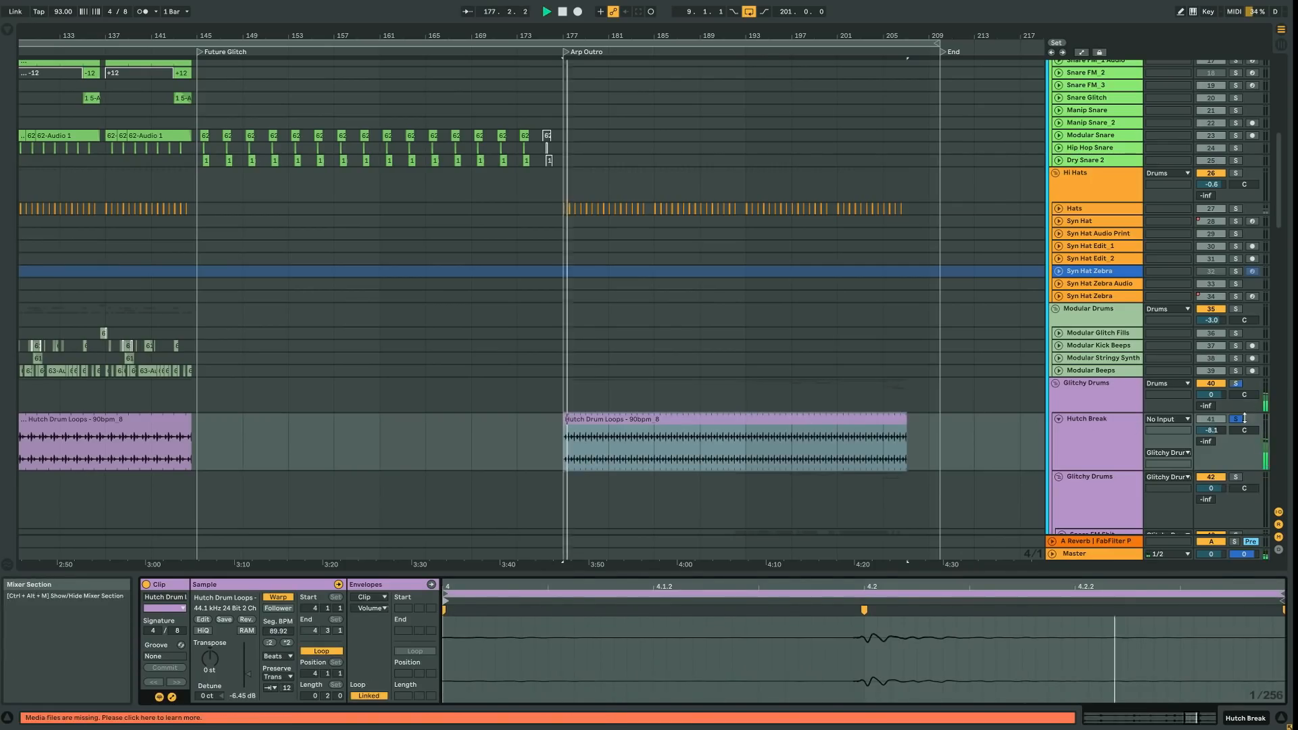
# Unsolo Hutch Break during playback, and fold that track and the Glitchy Drums group below it
pyautogui.click(1235, 419)
pyautogui.click(1129, 448)
pyautogui.press('u')
pyautogui.click(1088, 448)
pyautogui.press('u')
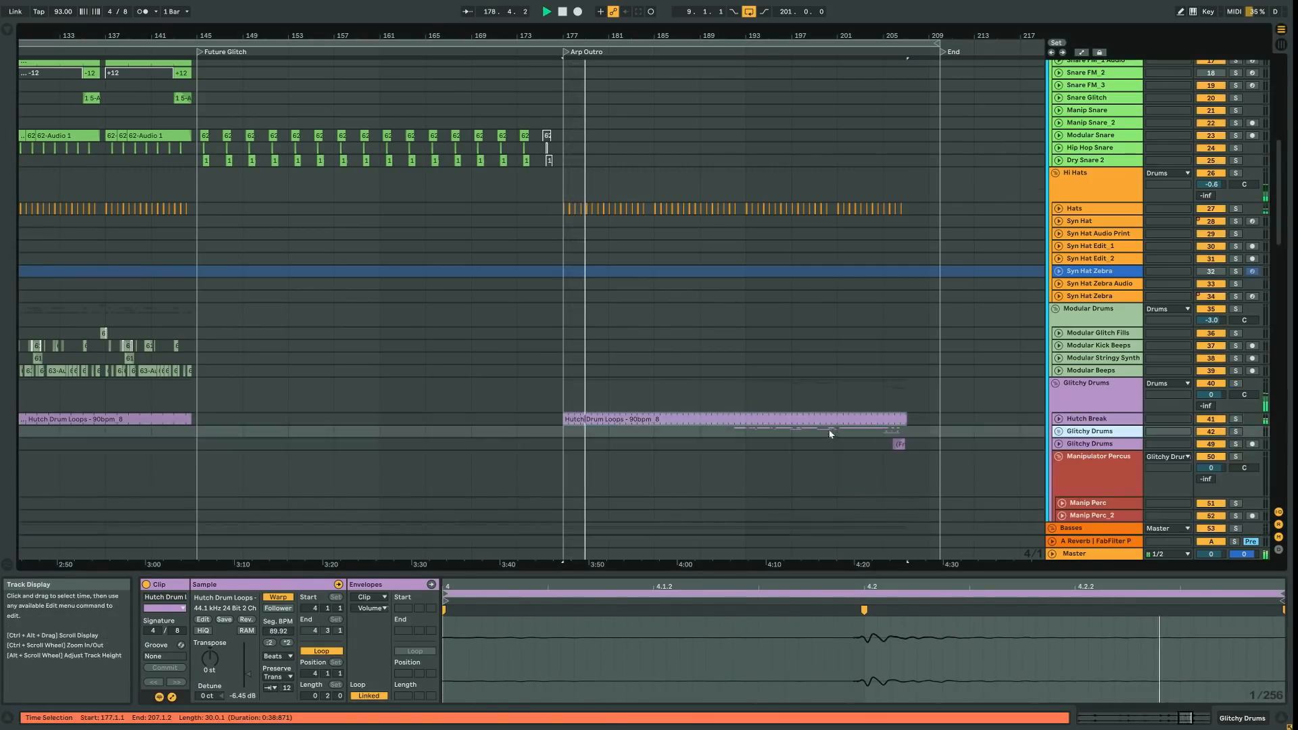
# Unfold the Glitchy Drums group and review the drum tracks across the whole arrangement with the clip view hidden
pyautogui.scroll(-3, 832, 435)
pyautogui.press('u')
pyautogui.scroll(8, 831, 406)
pyautogui.scroll(1, 828, 358)
pyautogui.moveTo(852, 565); pyautogui.dragTo(853, 520)
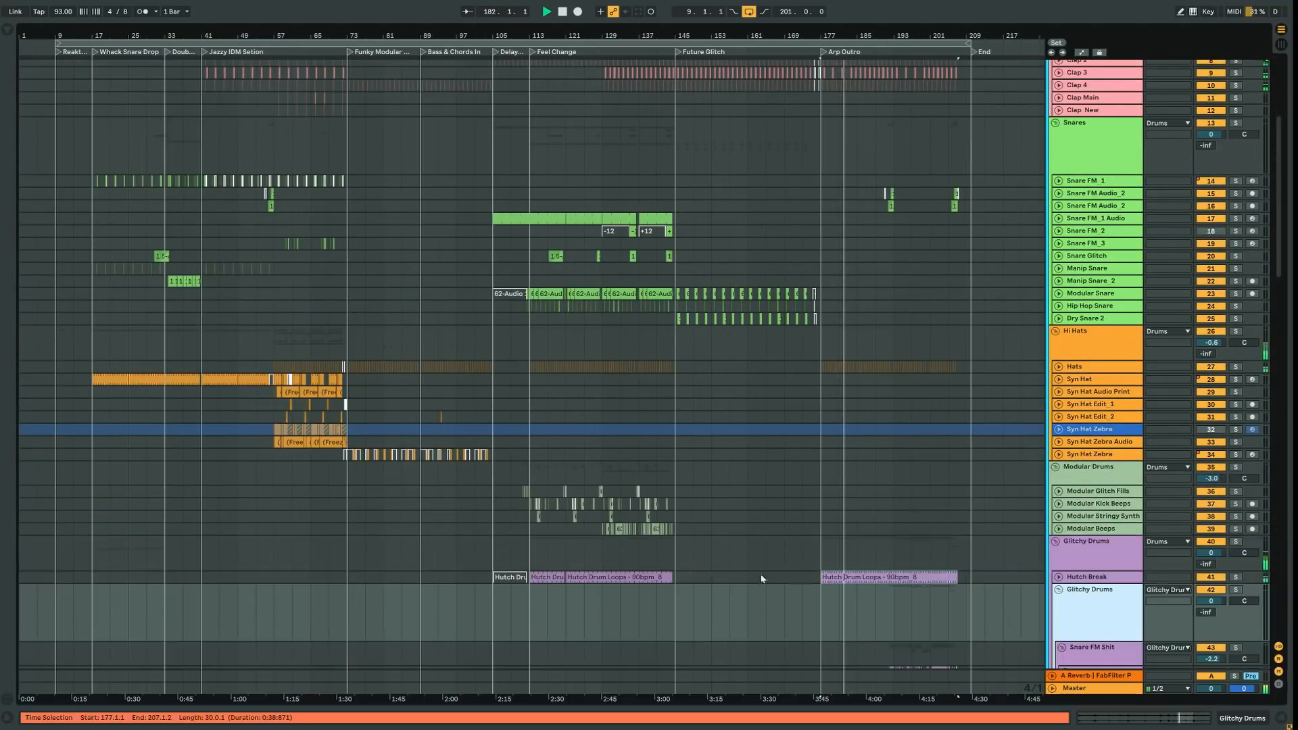
pyautogui.scroll(-3, 579, 516)
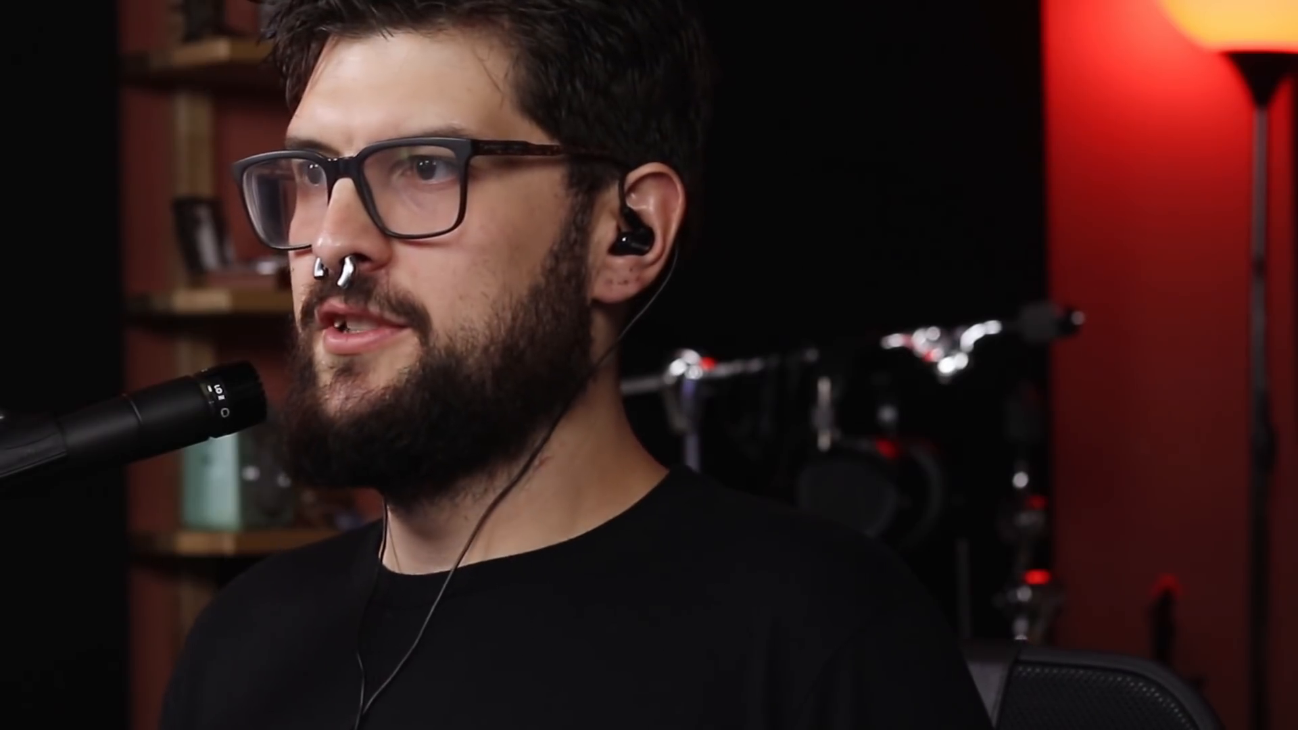